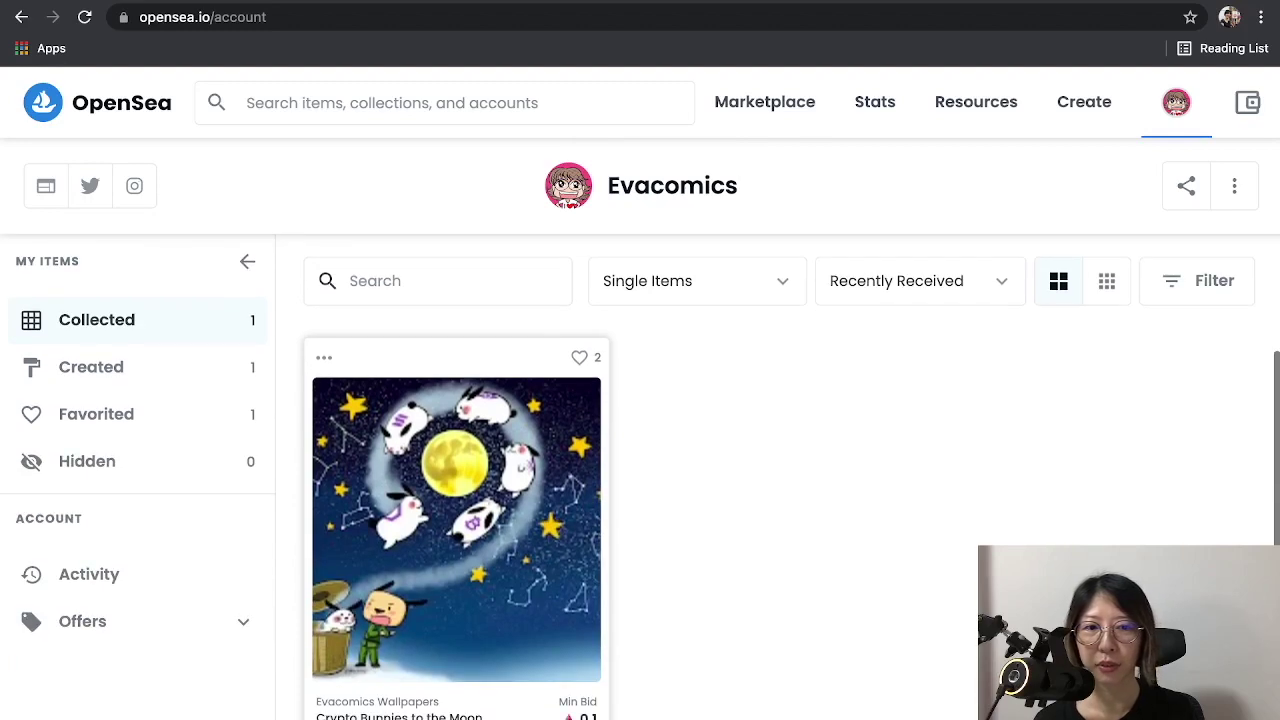
# Step: Open the Crypto Bunnies to the Moon item and look through its listing details and trading history
pyautogui.click(456, 520)
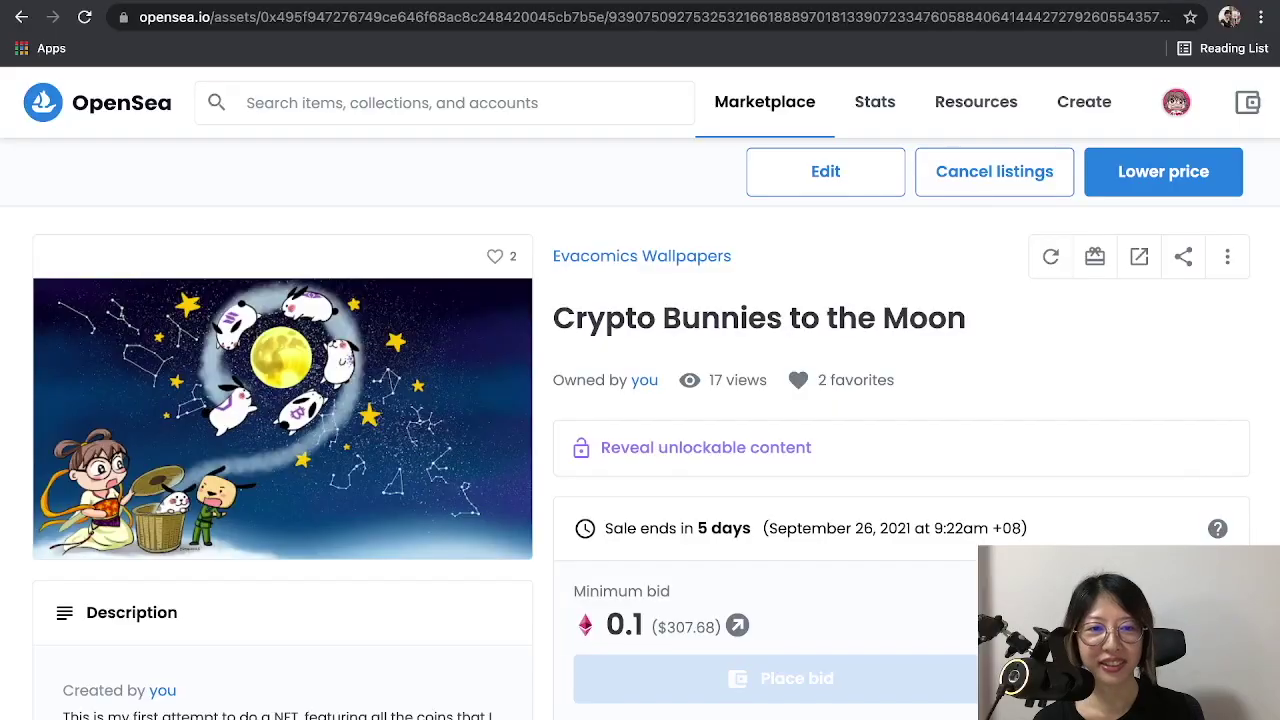
pyautogui.scroll(-15, 640, 420)
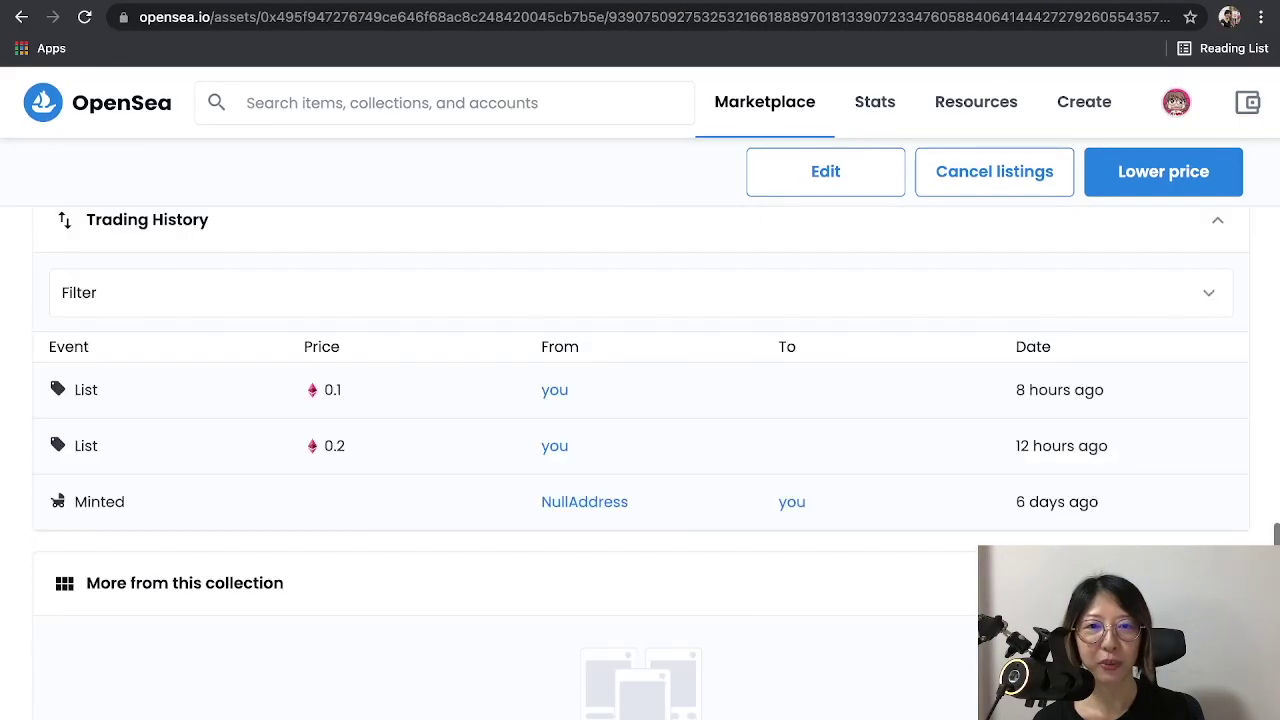
pyautogui.scroll(15, 640, 420)
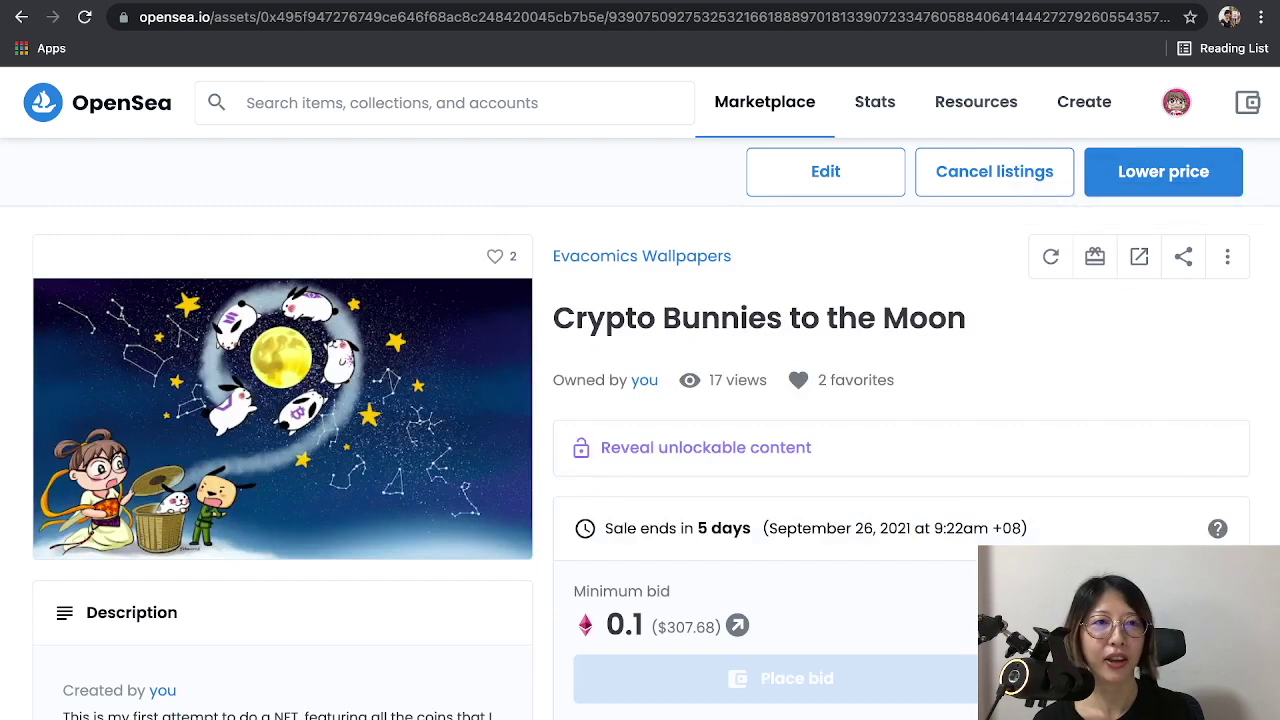
# Step: Open the Evacomics Wallpapers collection from the account's own collections and start adding a new item to it
pyautogui.click(1084, 102)
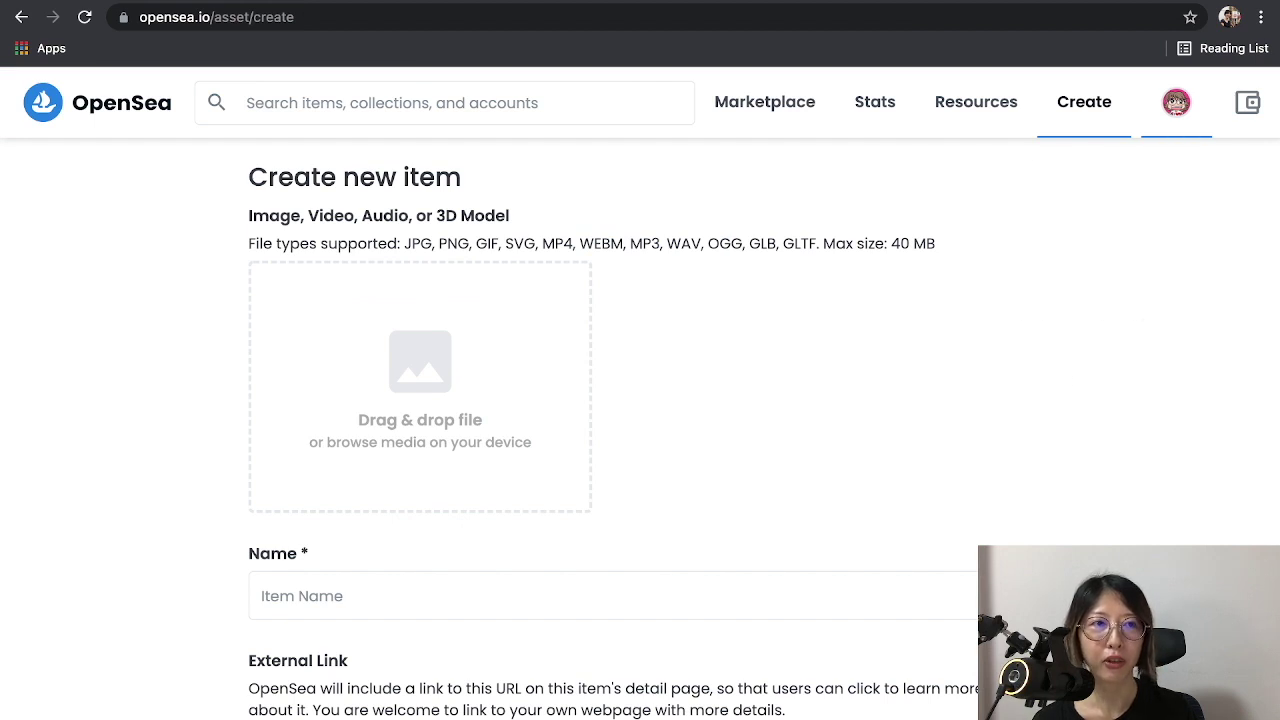
pyautogui.moveTo(1176, 102)
pyautogui.click(1069, 217)
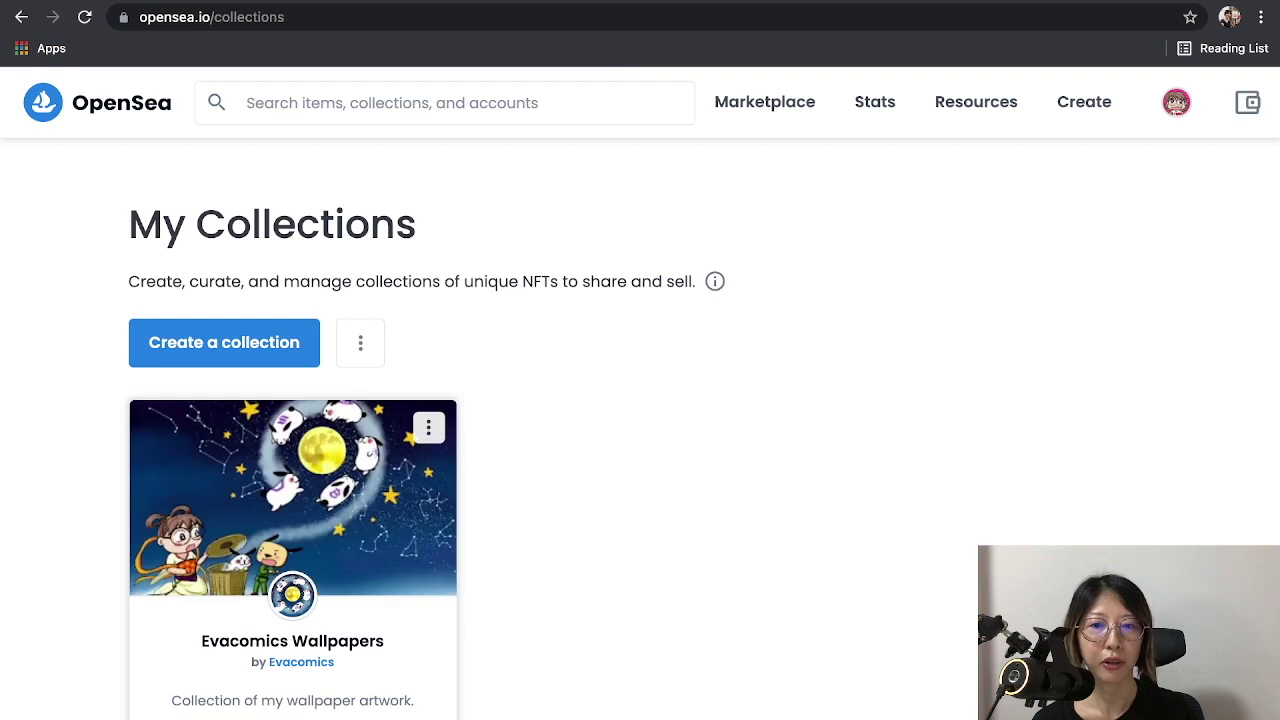
pyautogui.click(292, 498)
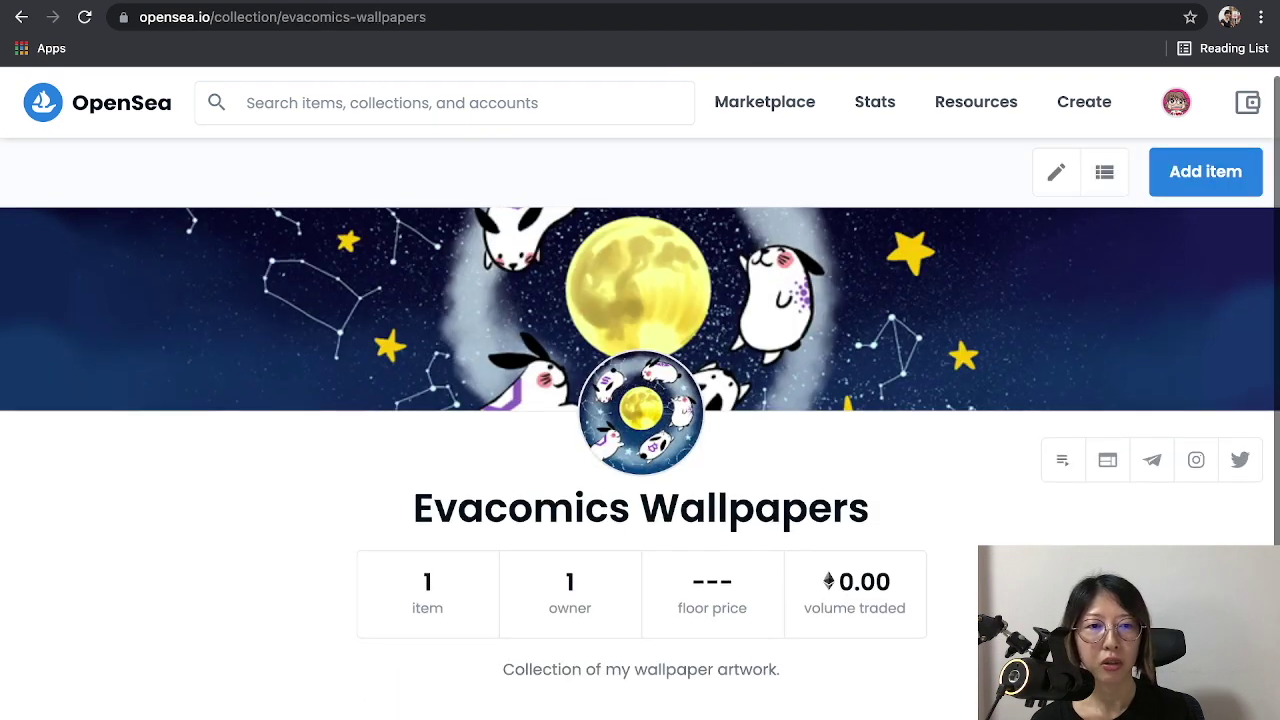
pyautogui.scroll(-3, 640, 400)
pyautogui.scroll(-1, 640, 459)
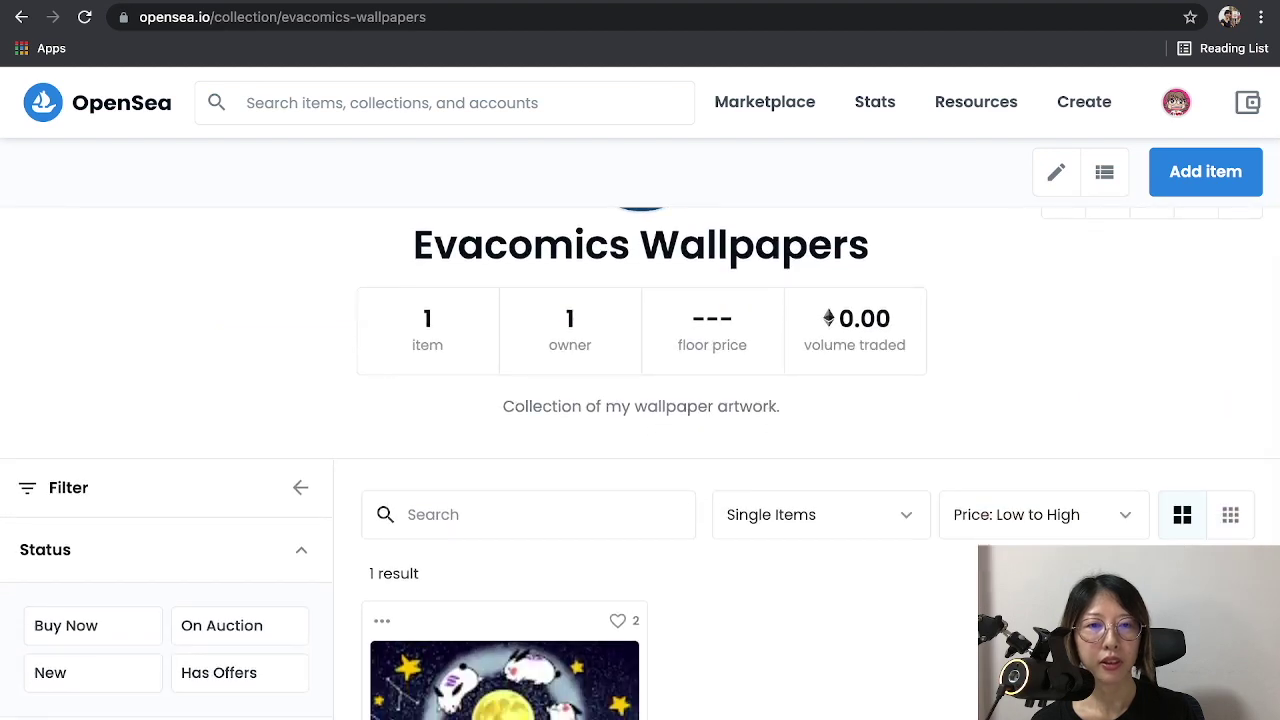
pyautogui.scroll(3, 640, 400)
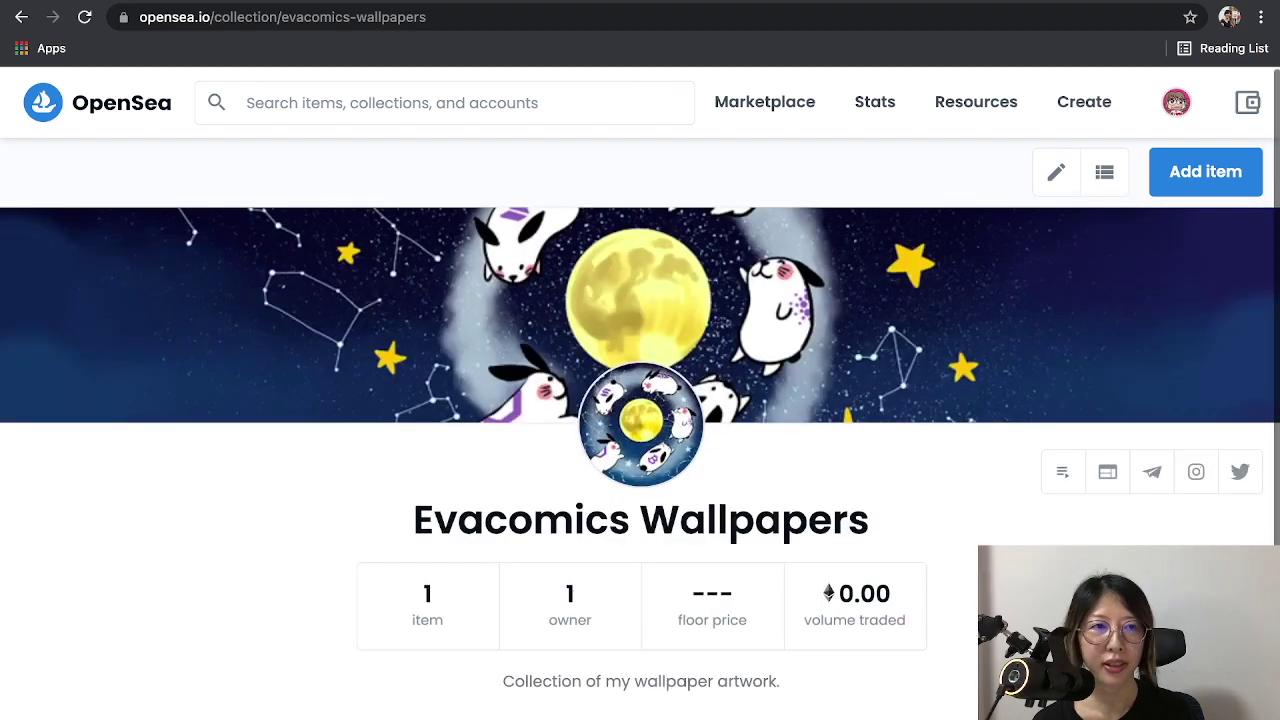
pyautogui.click(1205, 171)
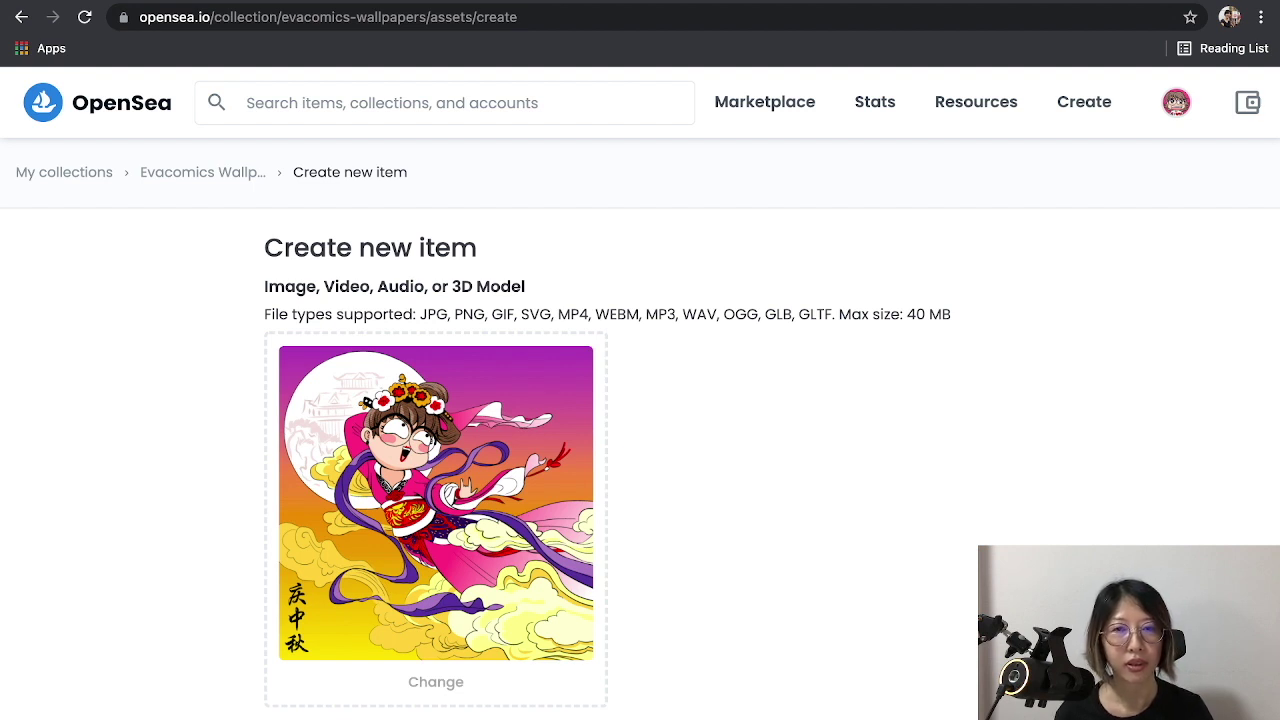
# Step: Enter the item description "Eva from Evacomics dressed up to go to the Moon!"
pyautogui.press('super+Tab')
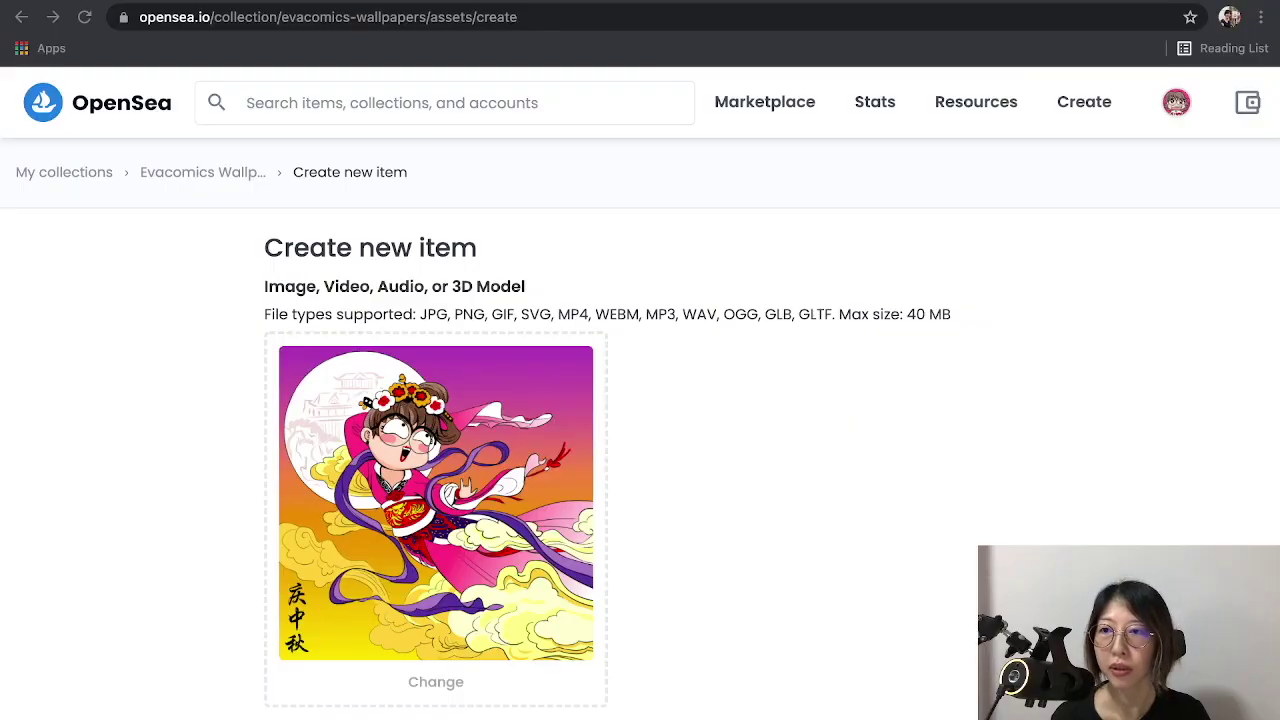
pyautogui.scroll(-2, 640, 400)
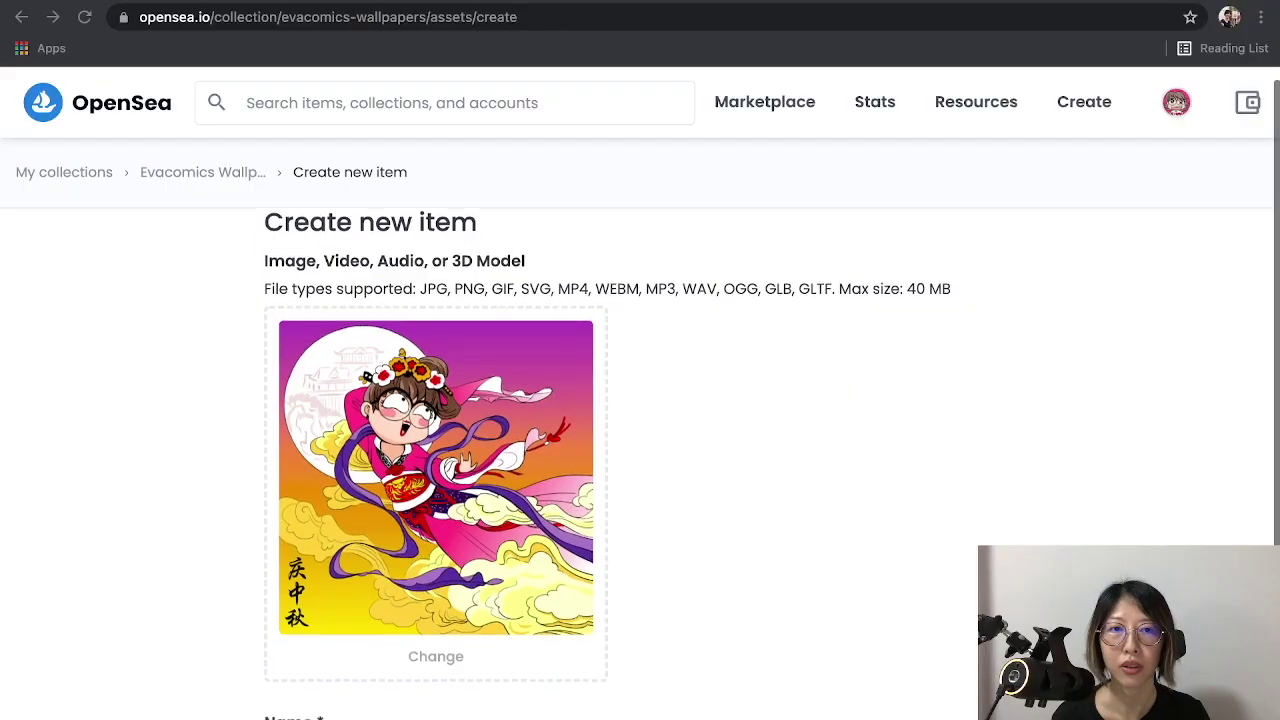
pyautogui.scroll(-3, 640, 400)
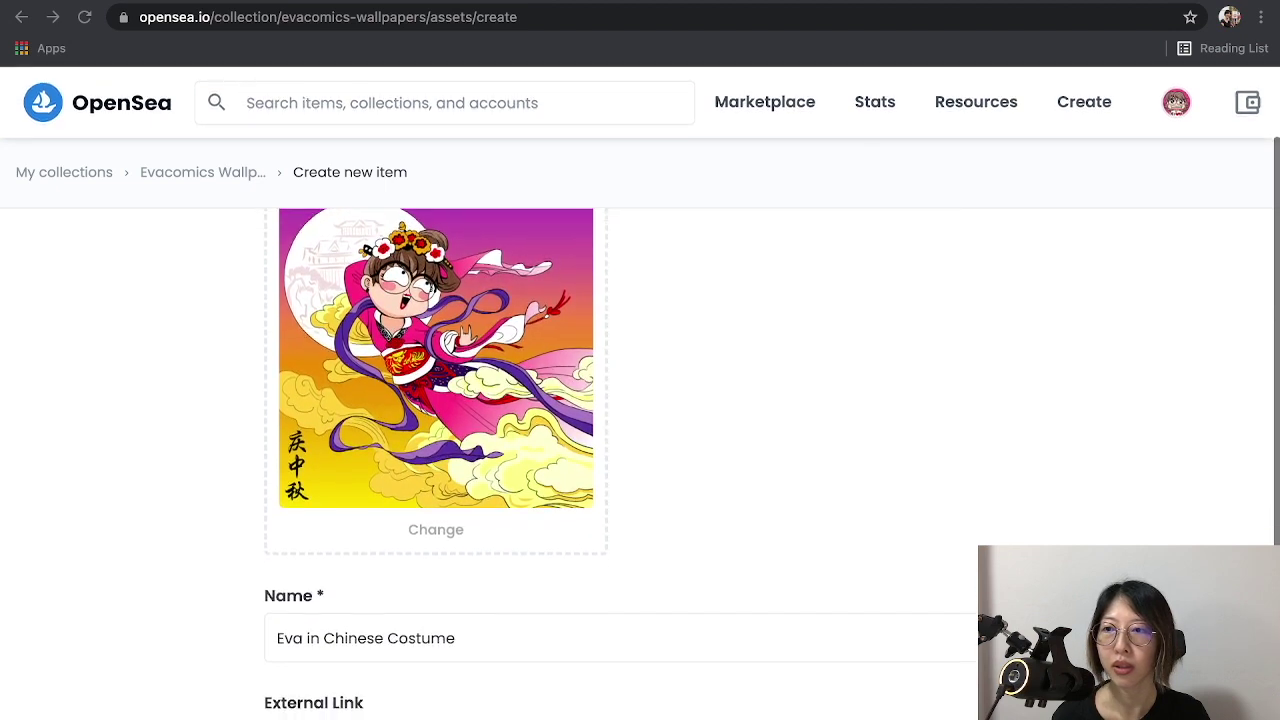
pyautogui.scroll(-4, 640, 400)
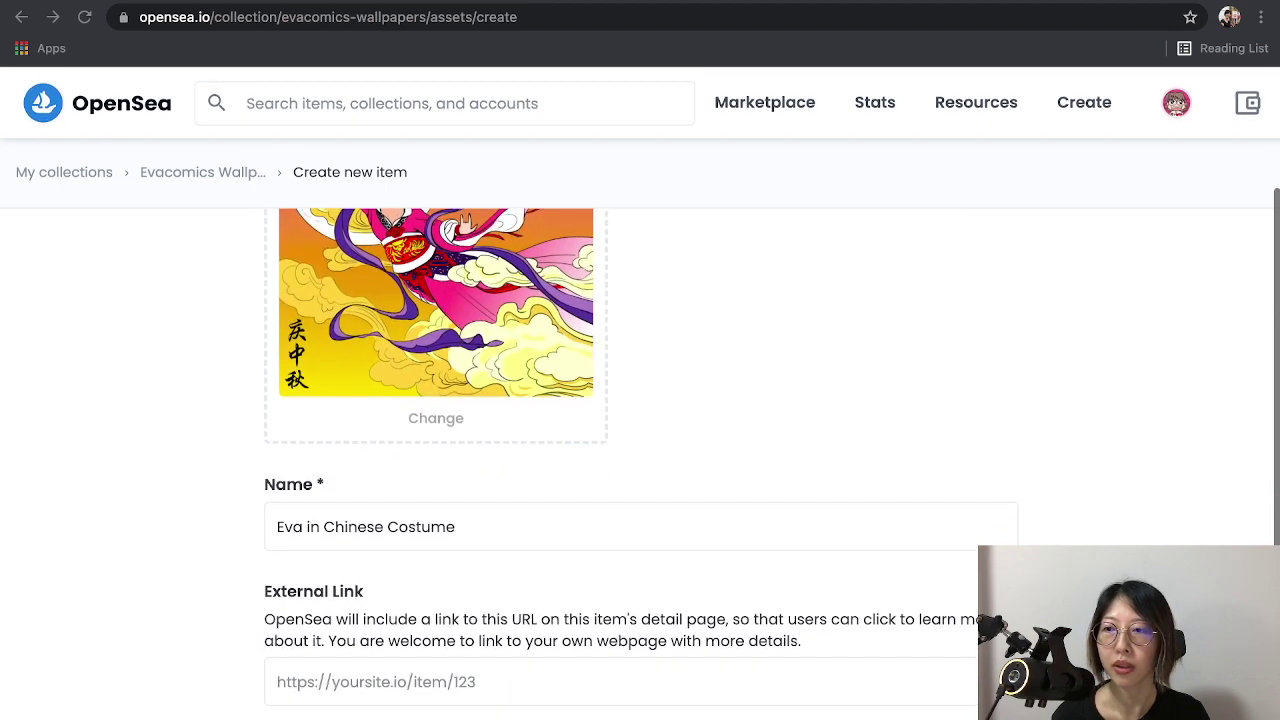
pyautogui.scroll(-1, 640, 400)
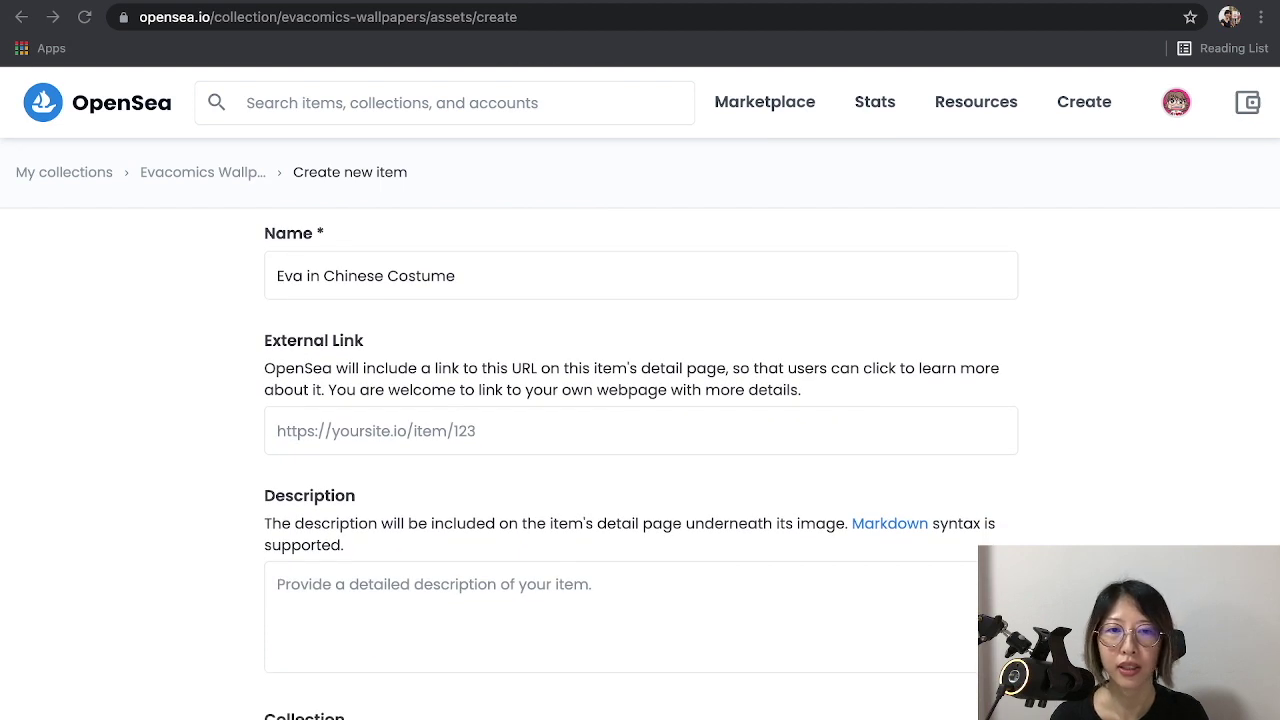
pyautogui.click(277, 584)
pyautogui.click(277, 584)
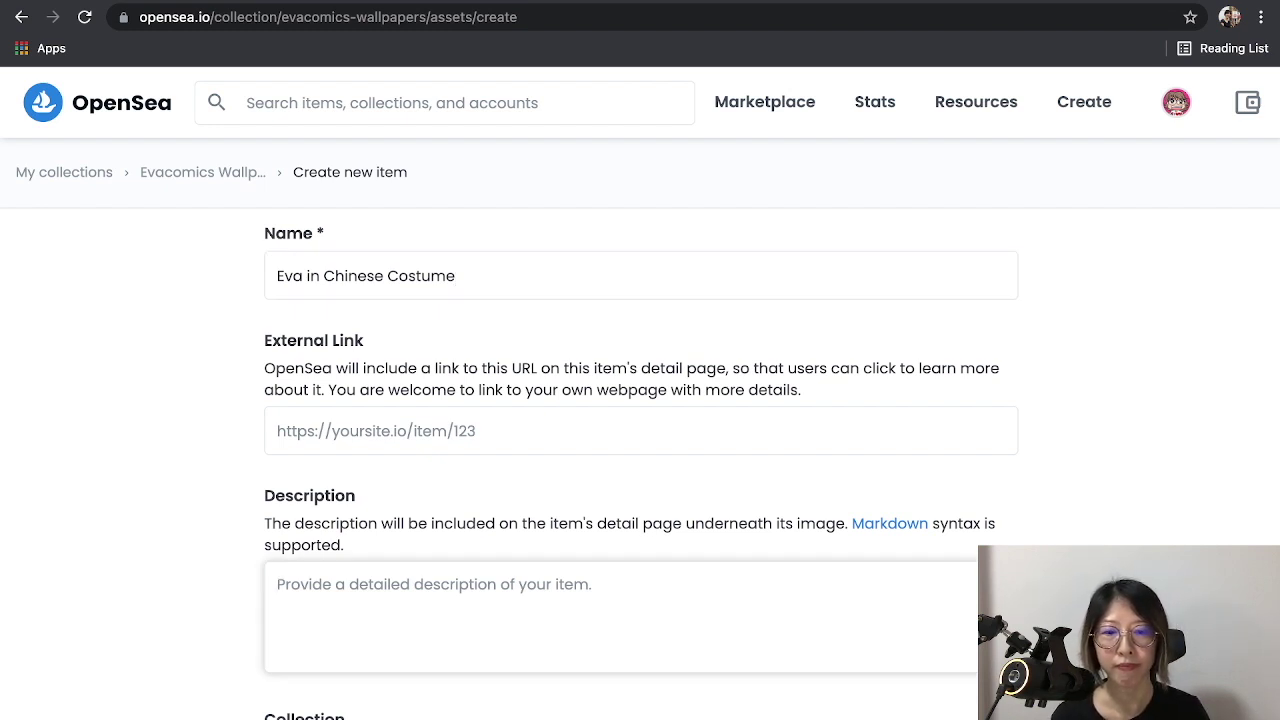
pyautogui.write('W')
pyautogui.press('BackSpace')
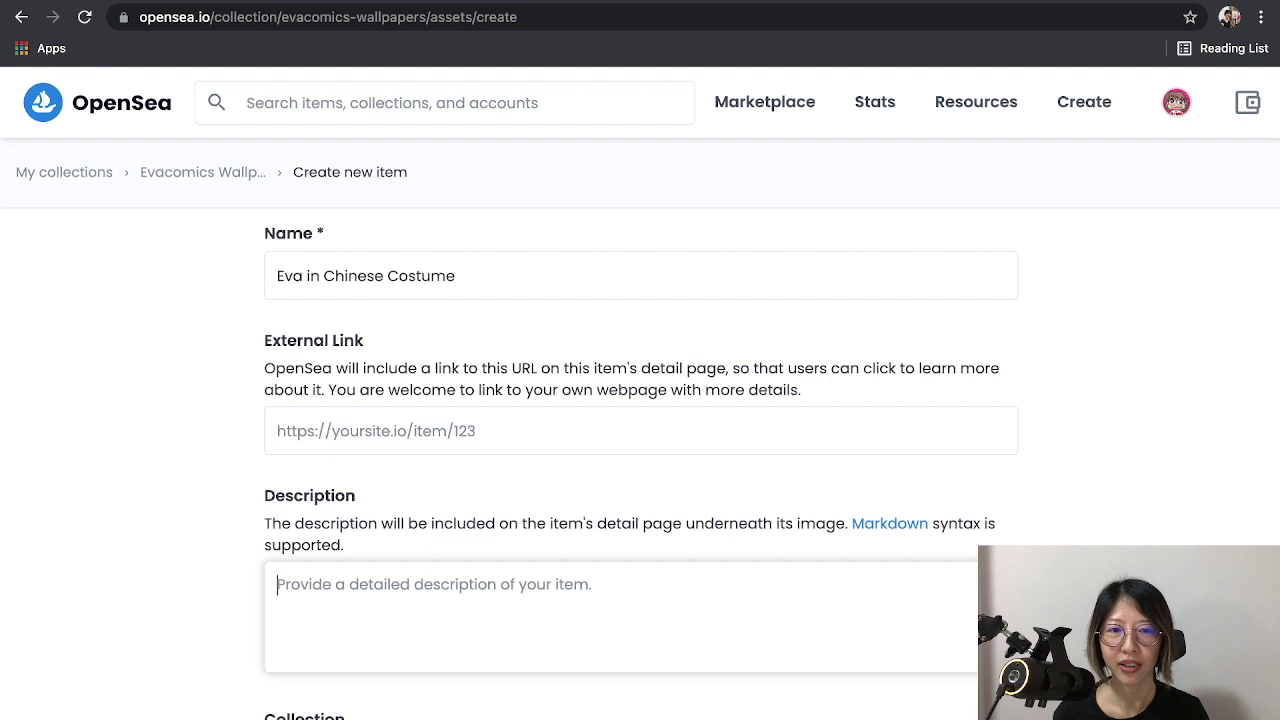
pyautogui.write('Eva from ')
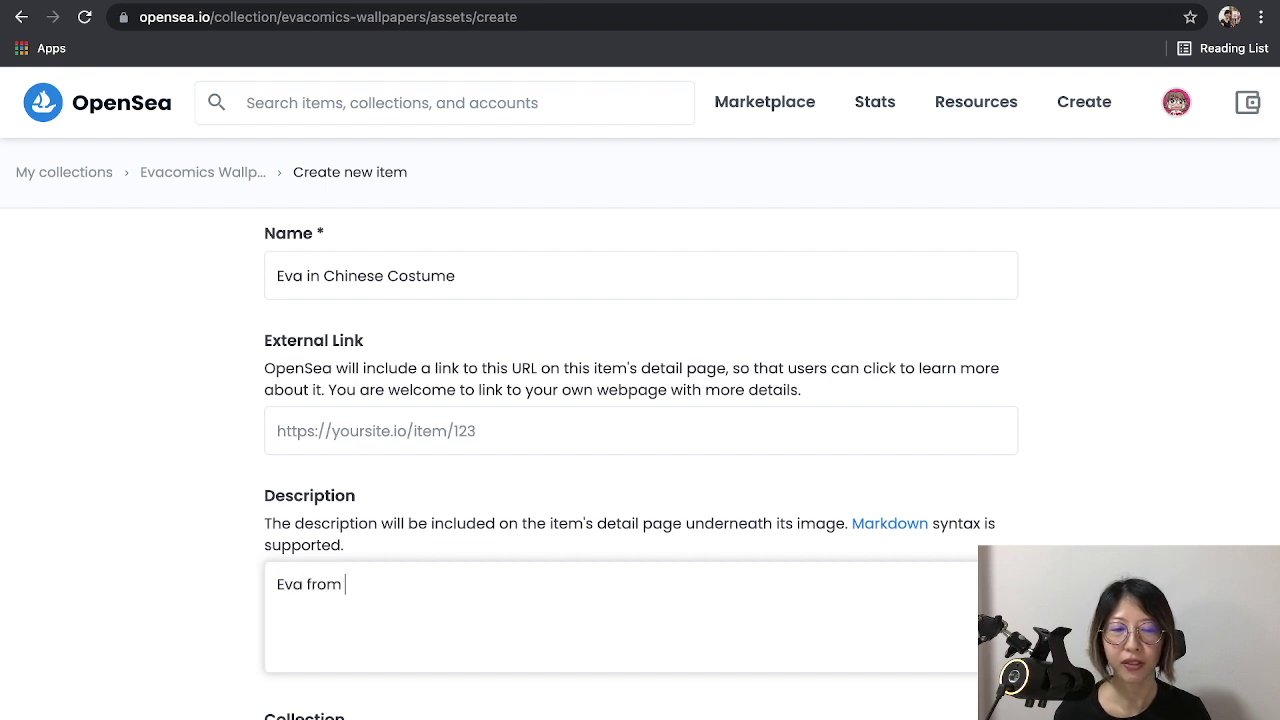
pyautogui.write('Evacomic')
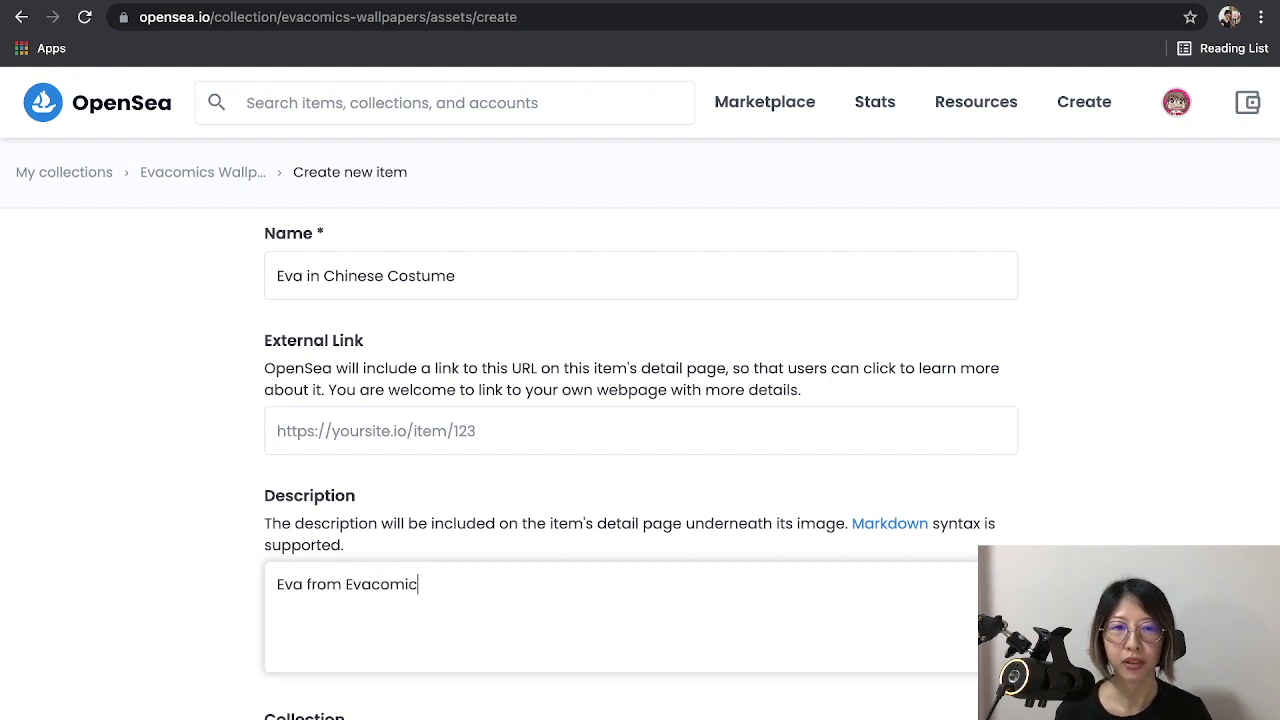
pyautogui.write('s dressed up ')
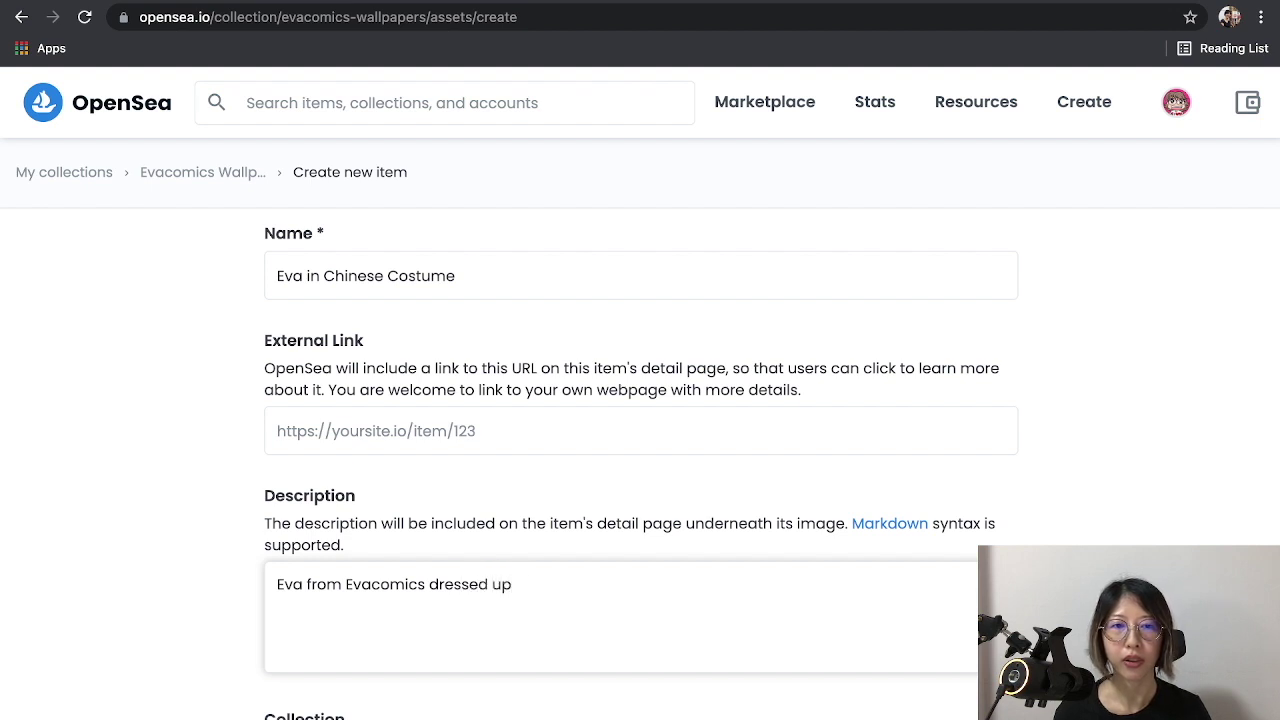
pyautogui.write('to go to')
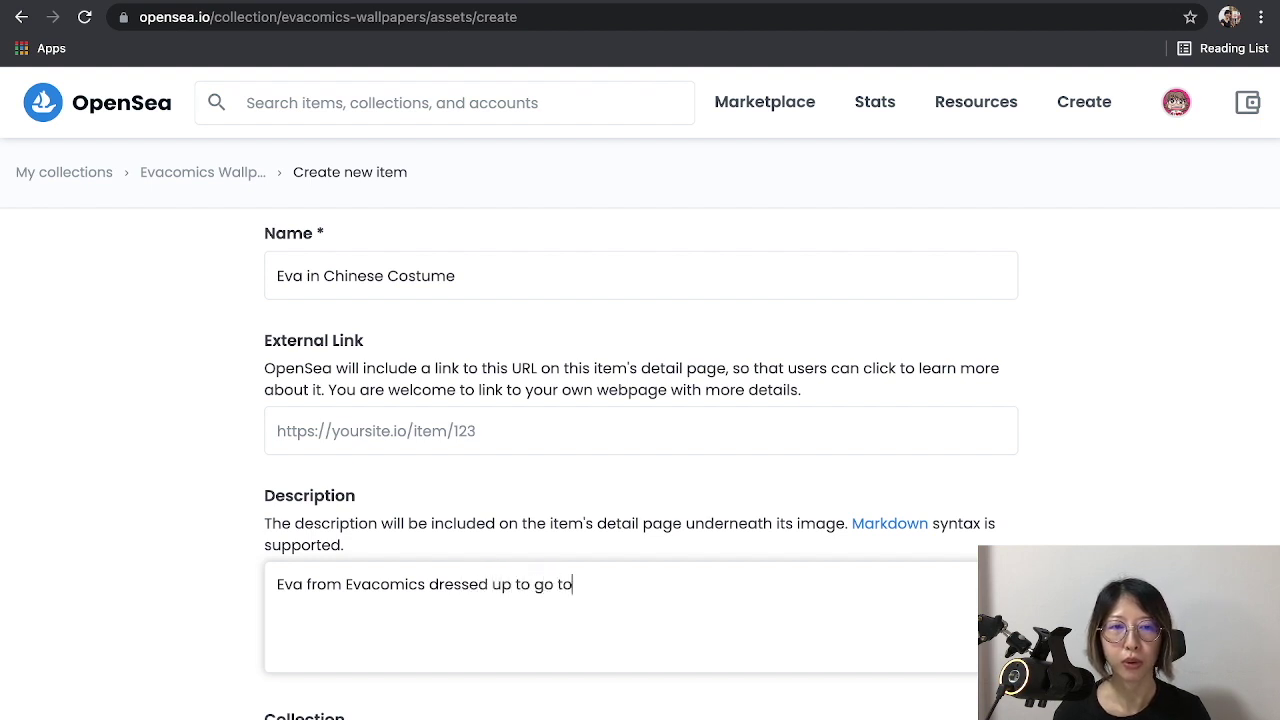
pyautogui.write(' the Moon!')
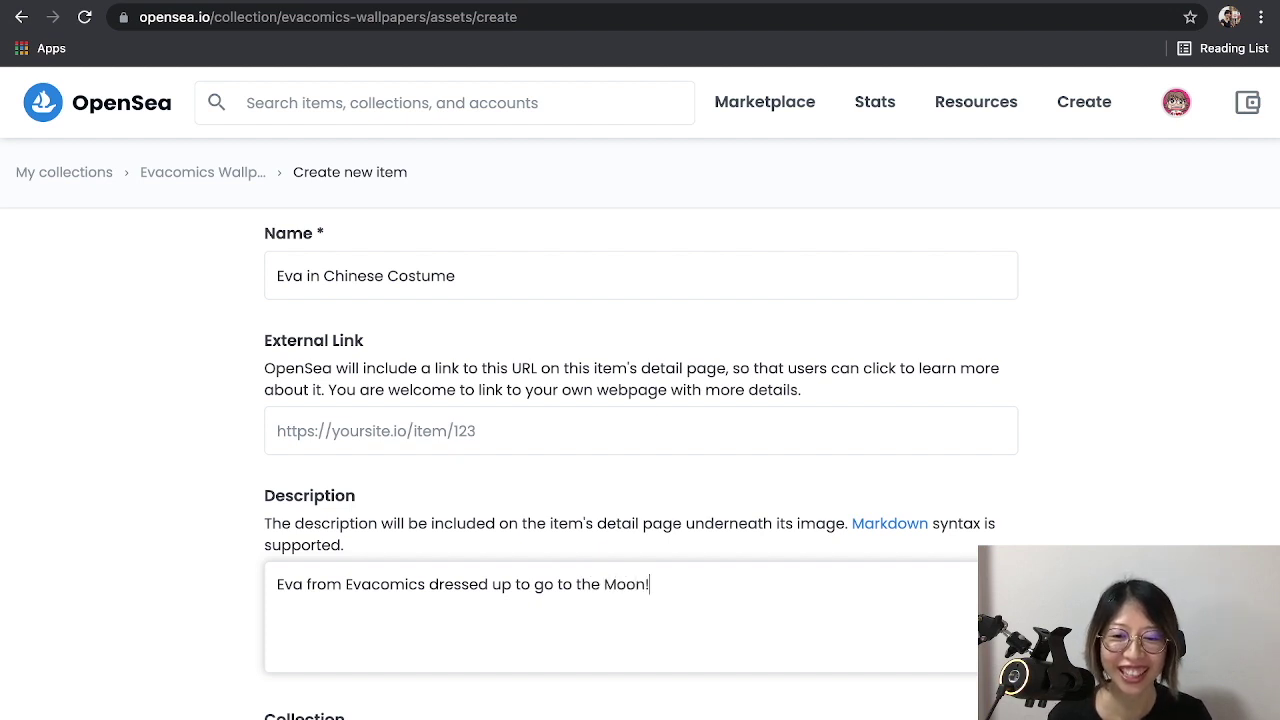
# Step: Add a full moon emoji at the end of the item description
pyautogui.press('super+Tab')
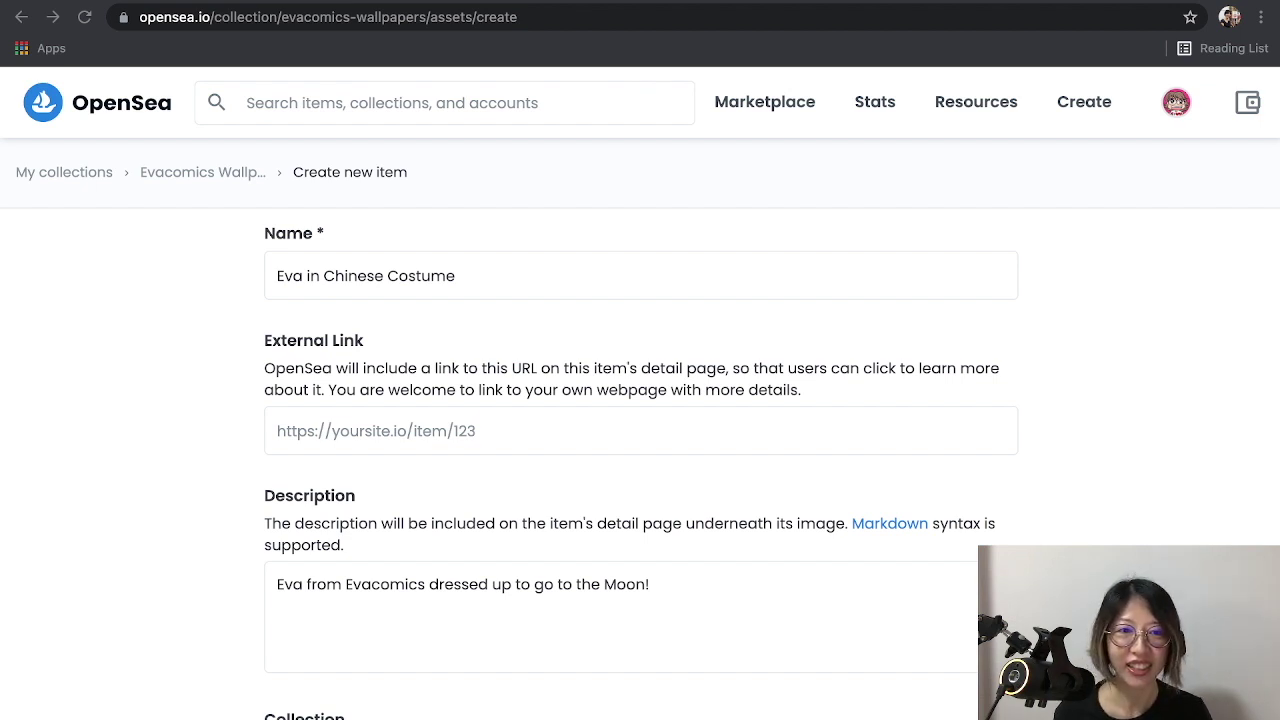
pyautogui.press('super+Tab')
pyautogui.write('🌕')
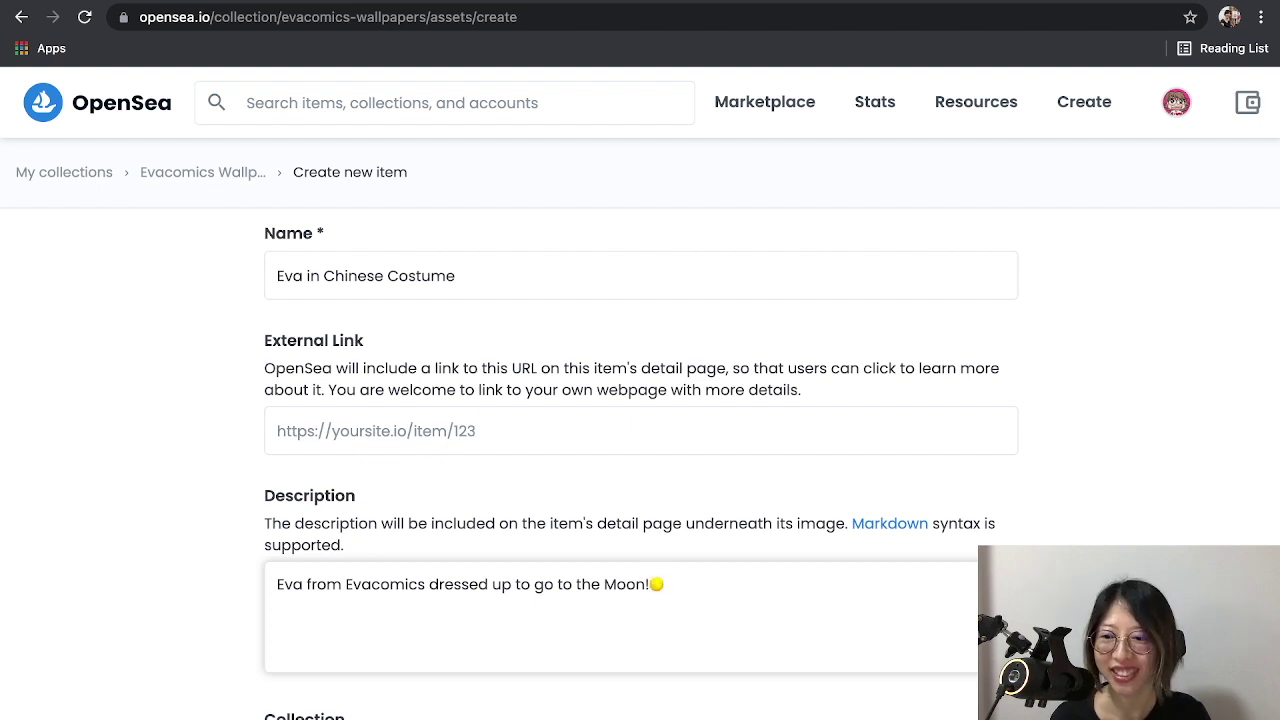
# Step: Set the new item's blockchain to Polygon, leaving the optional traits and content settings untouched
pyautogui.scroll(-5, 640, 460)
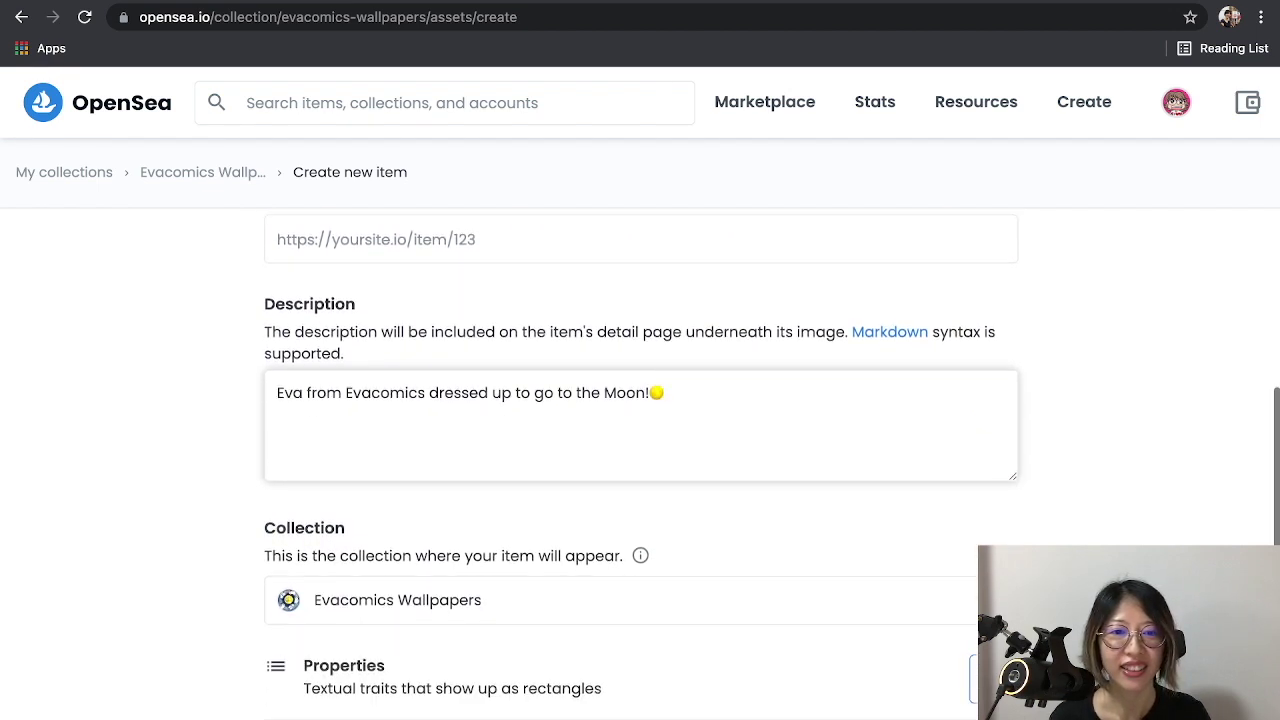
pyautogui.scroll(-4, 640, 460)
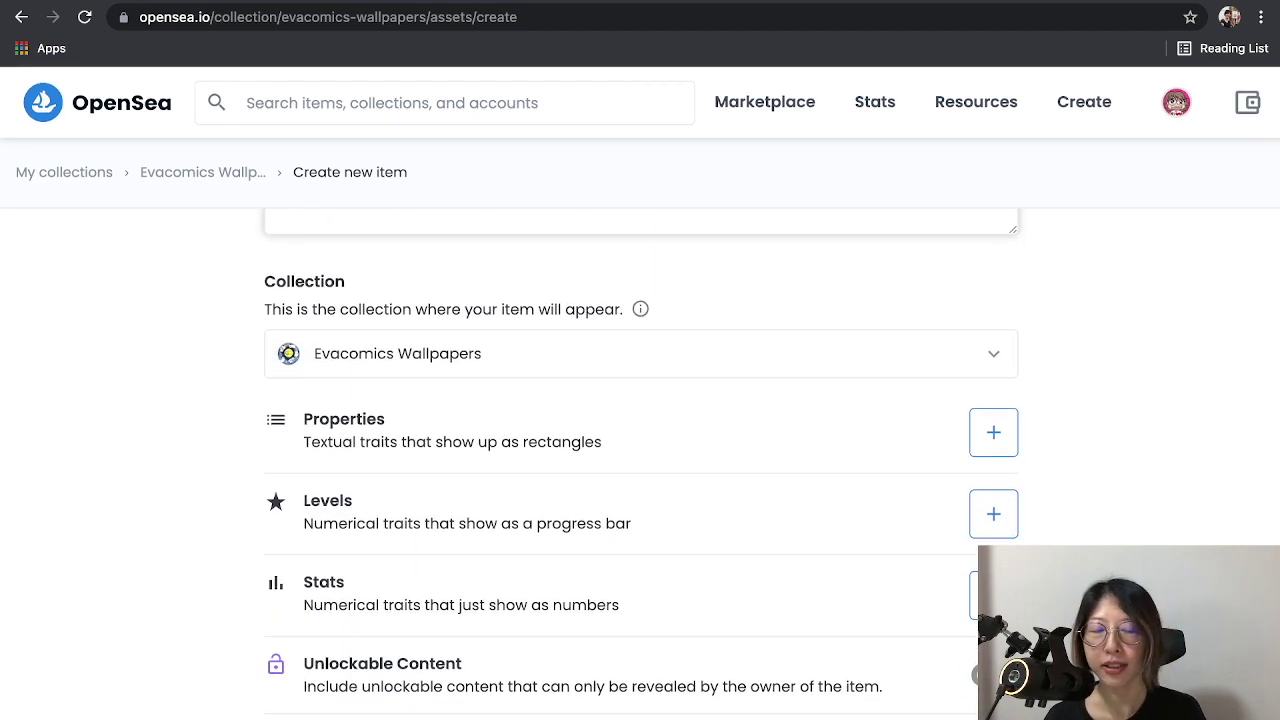
pyautogui.scroll(-1, 640, 460)
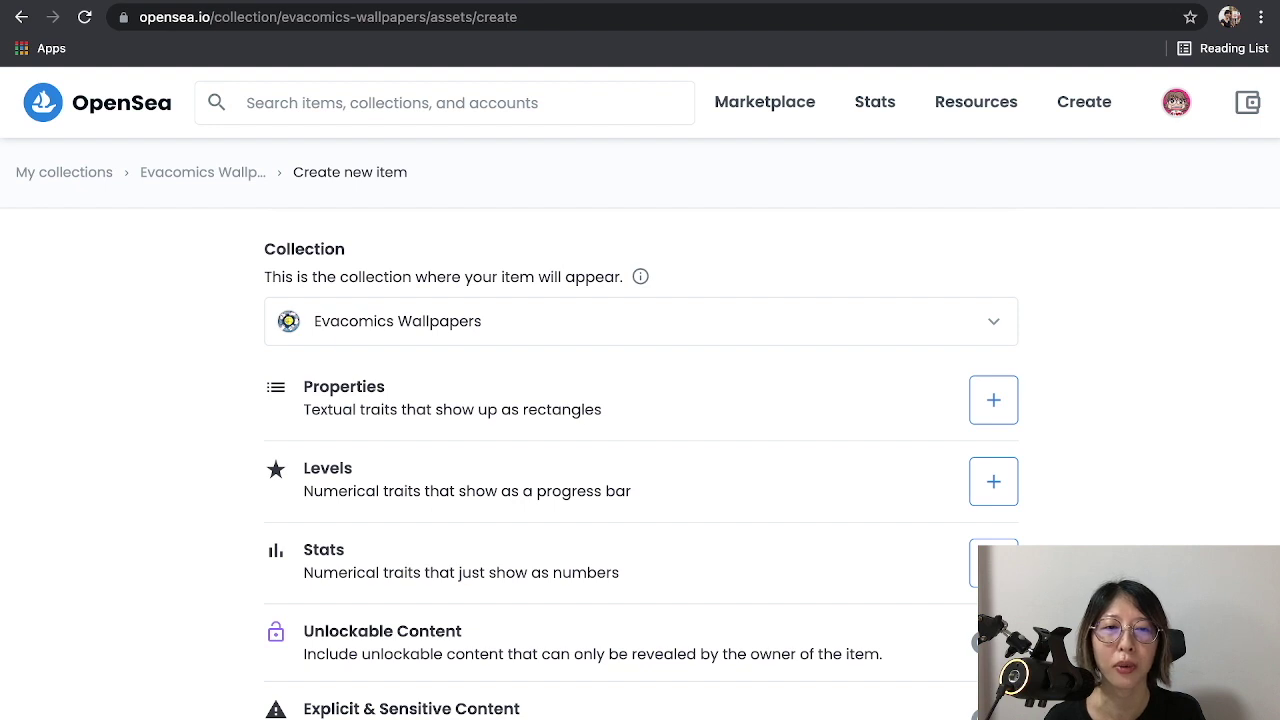
pyautogui.scroll(-1, 640, 460)
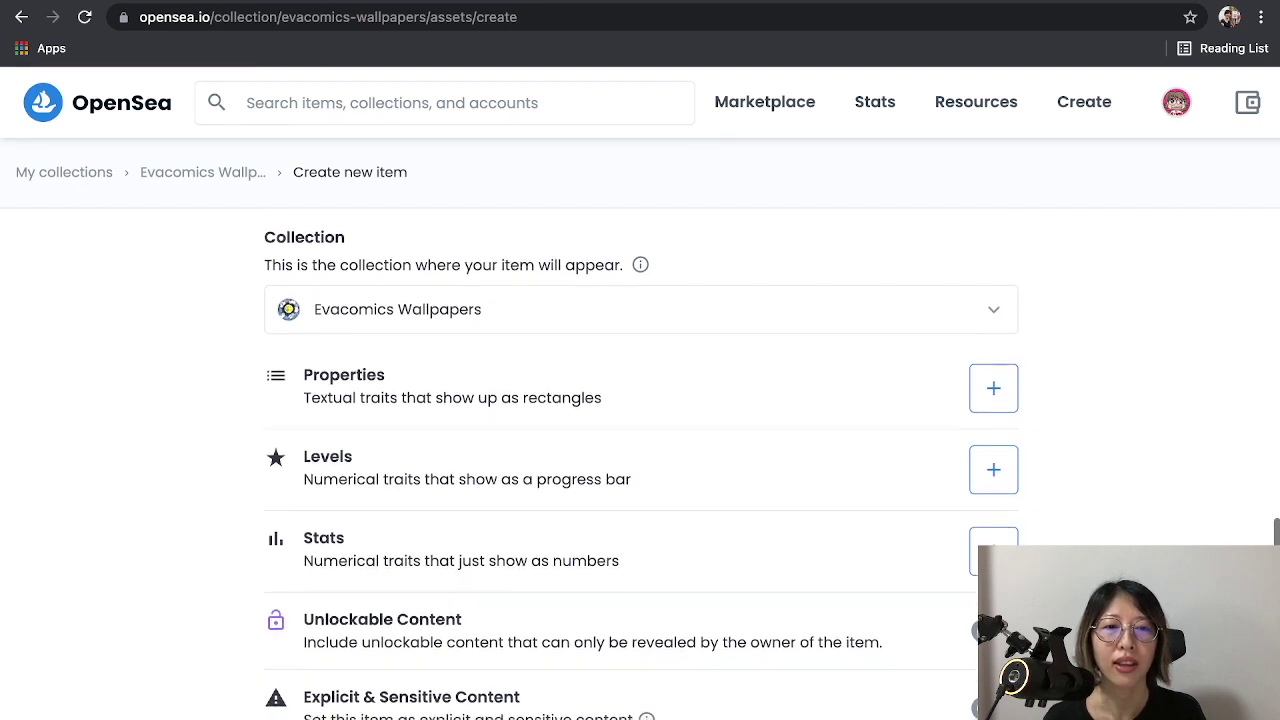
pyautogui.scroll(-3, 640, 460)
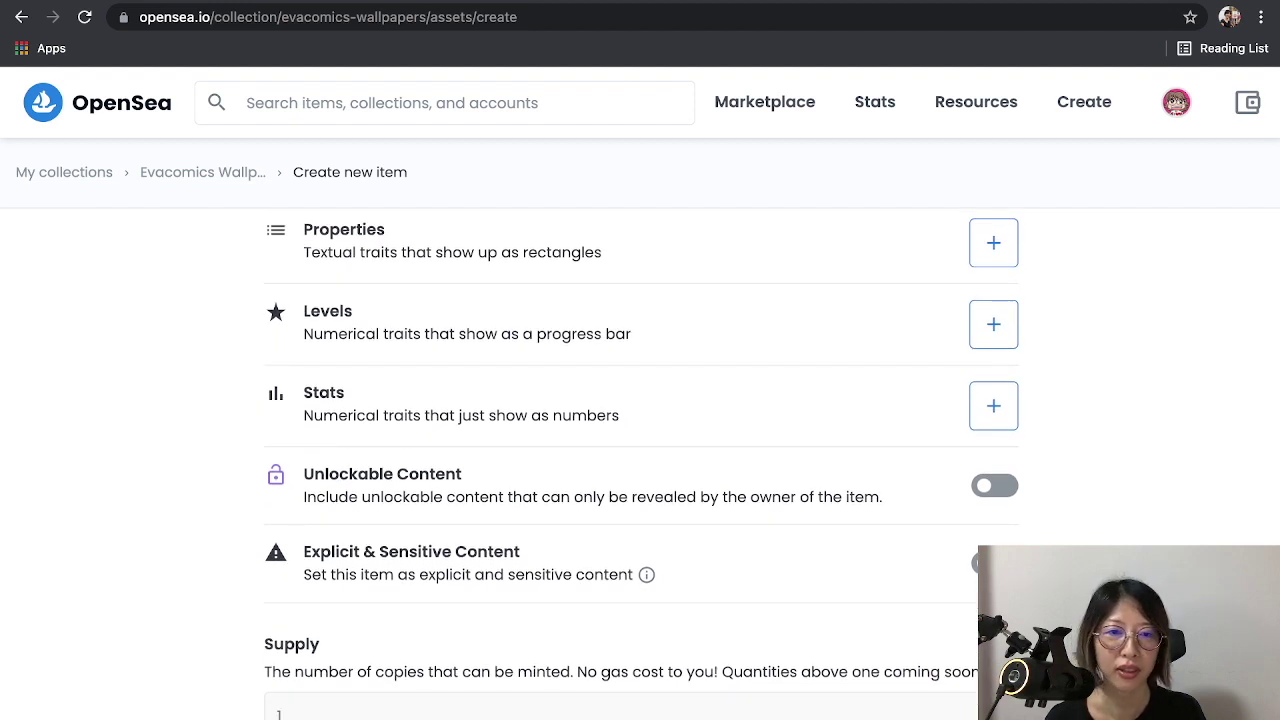
pyautogui.scroll(-3, 640, 460)
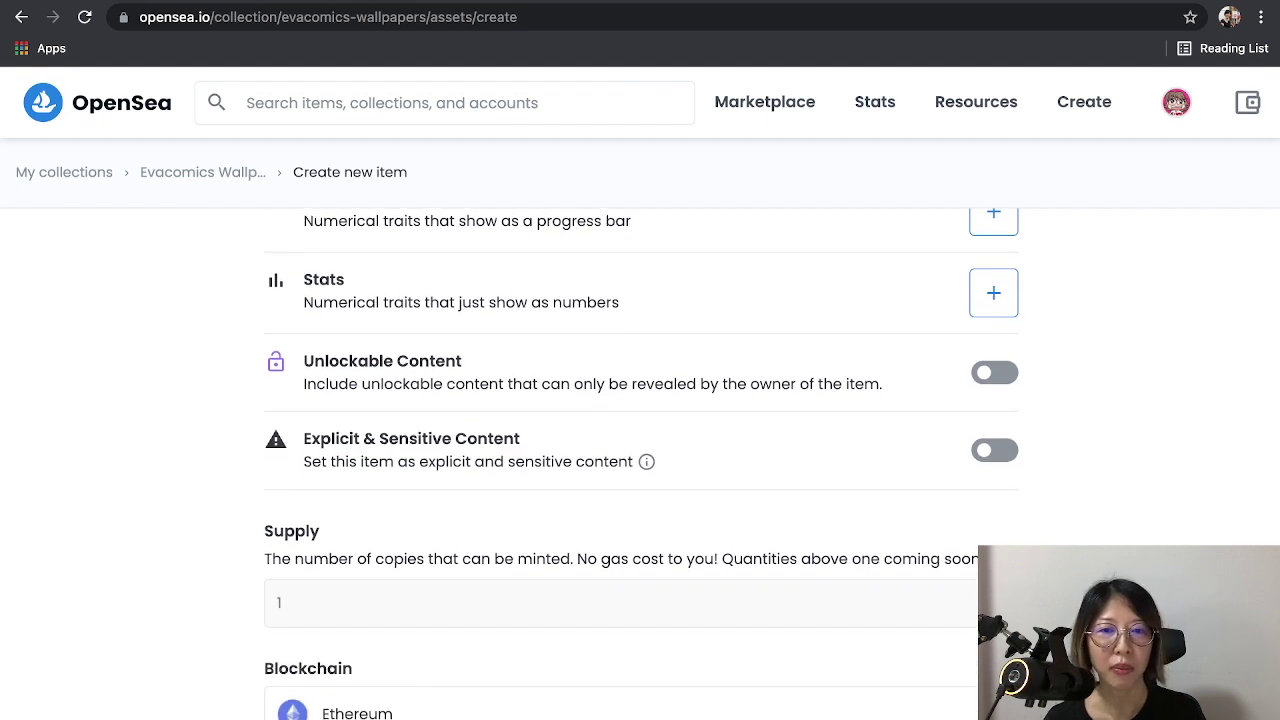
pyautogui.scroll(-1, 640, 460)
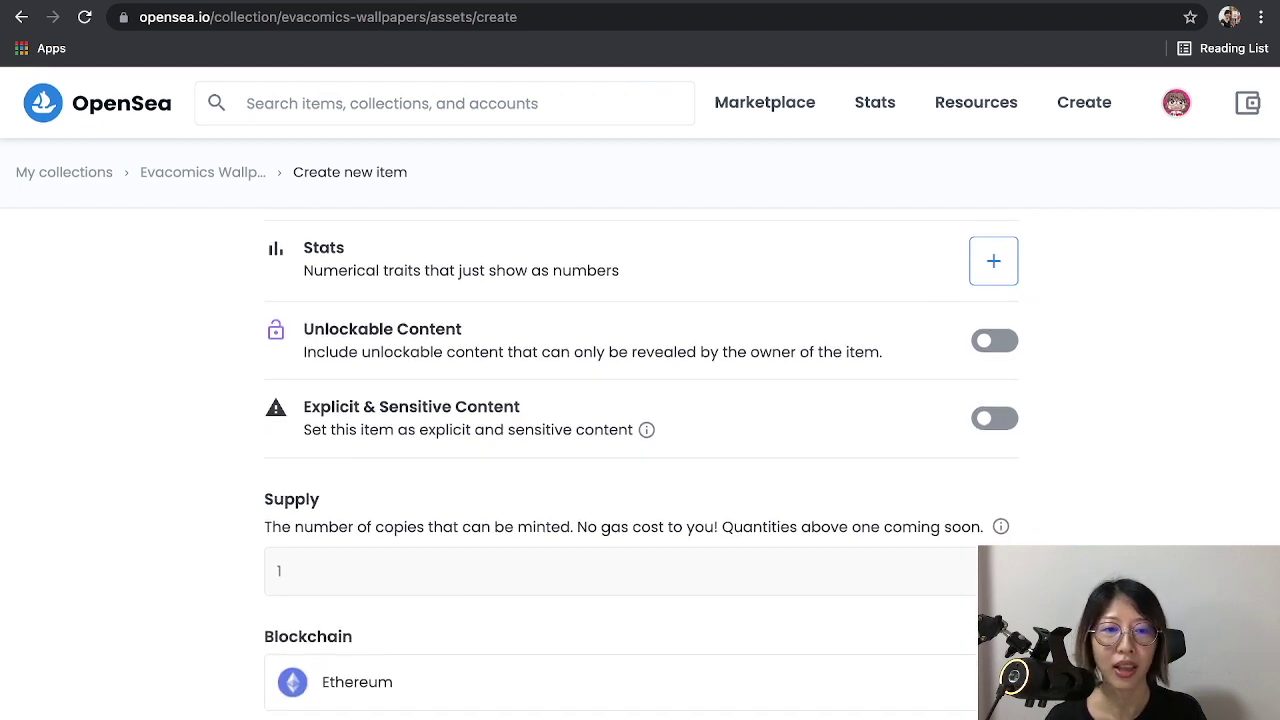
pyautogui.click(620, 716)
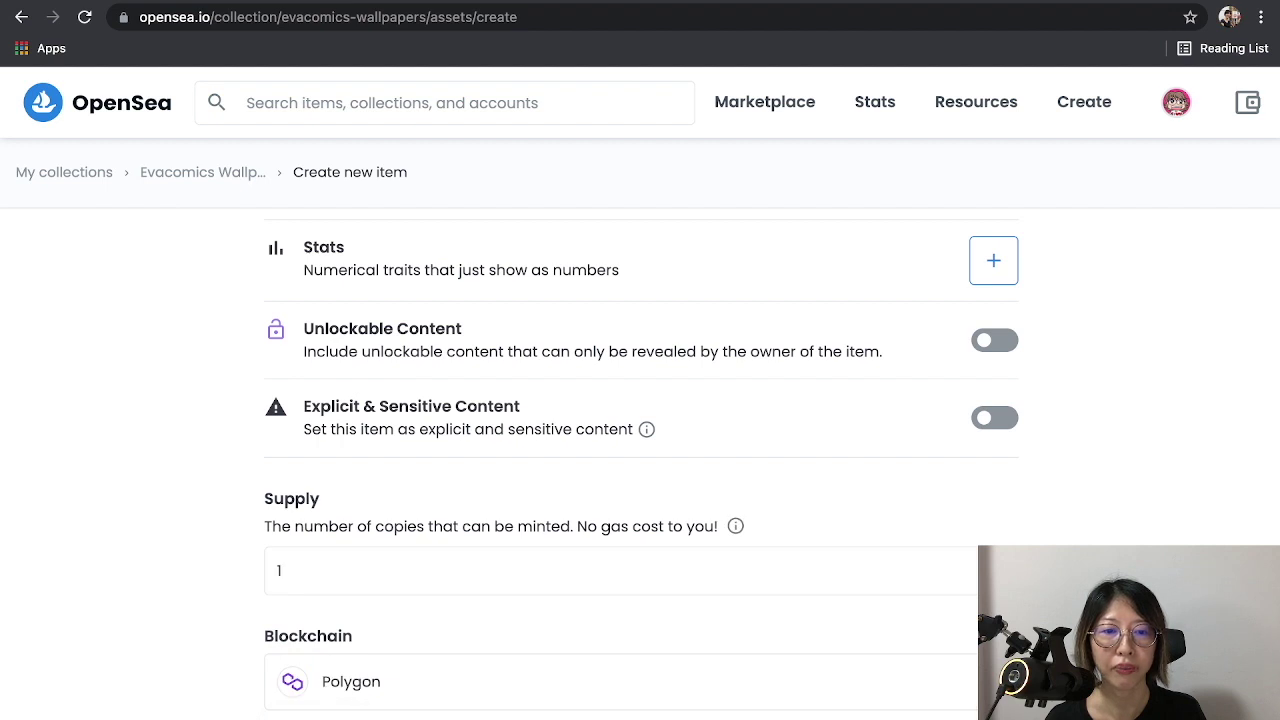
# Step: Create the Eva in Chinese Costume item and dismiss the sharing dialog to show its item page
pyautogui.scroll(-1, 640, 460)
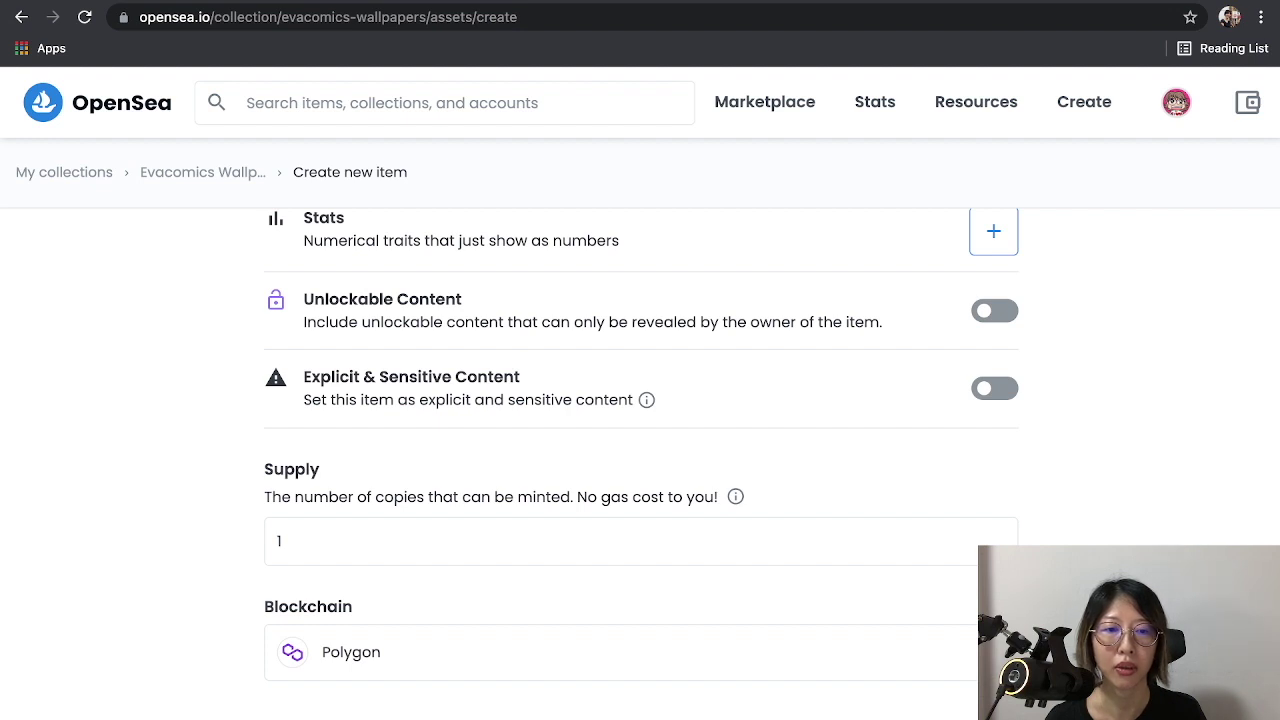
pyautogui.scroll(-3, 640, 460)
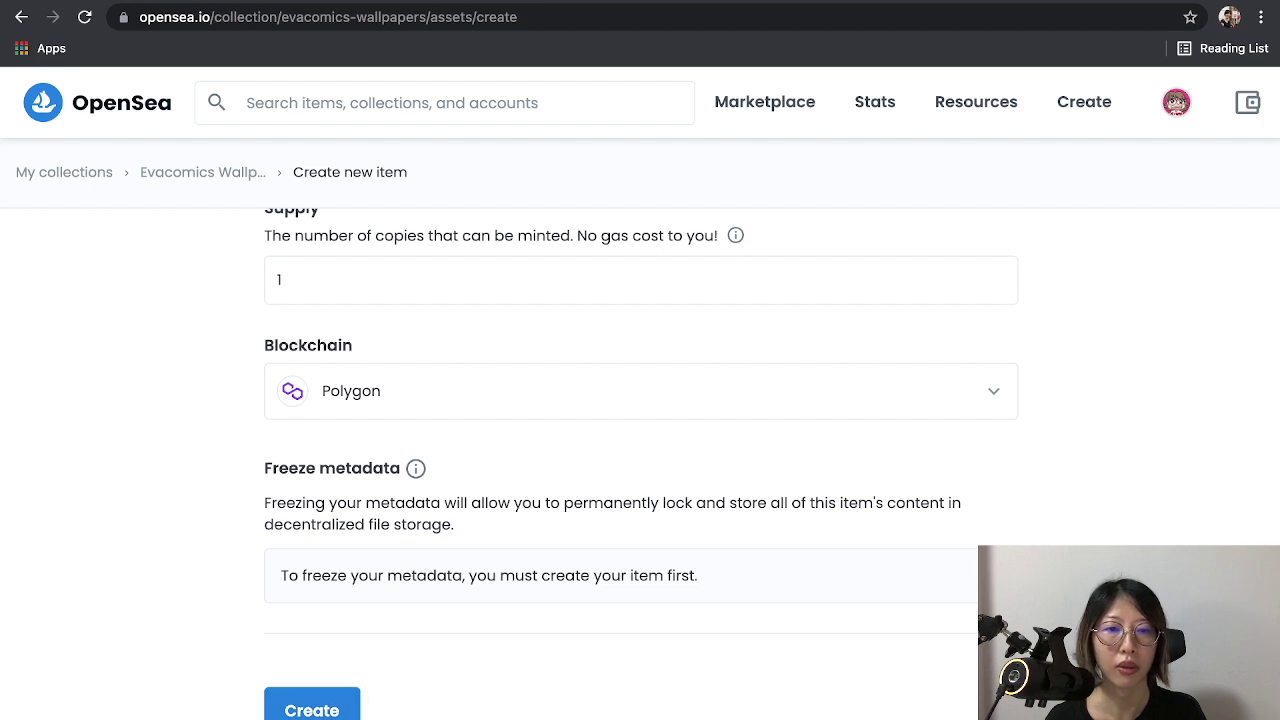
pyautogui.scroll(-1, 640, 460)
pyautogui.click(312, 642)
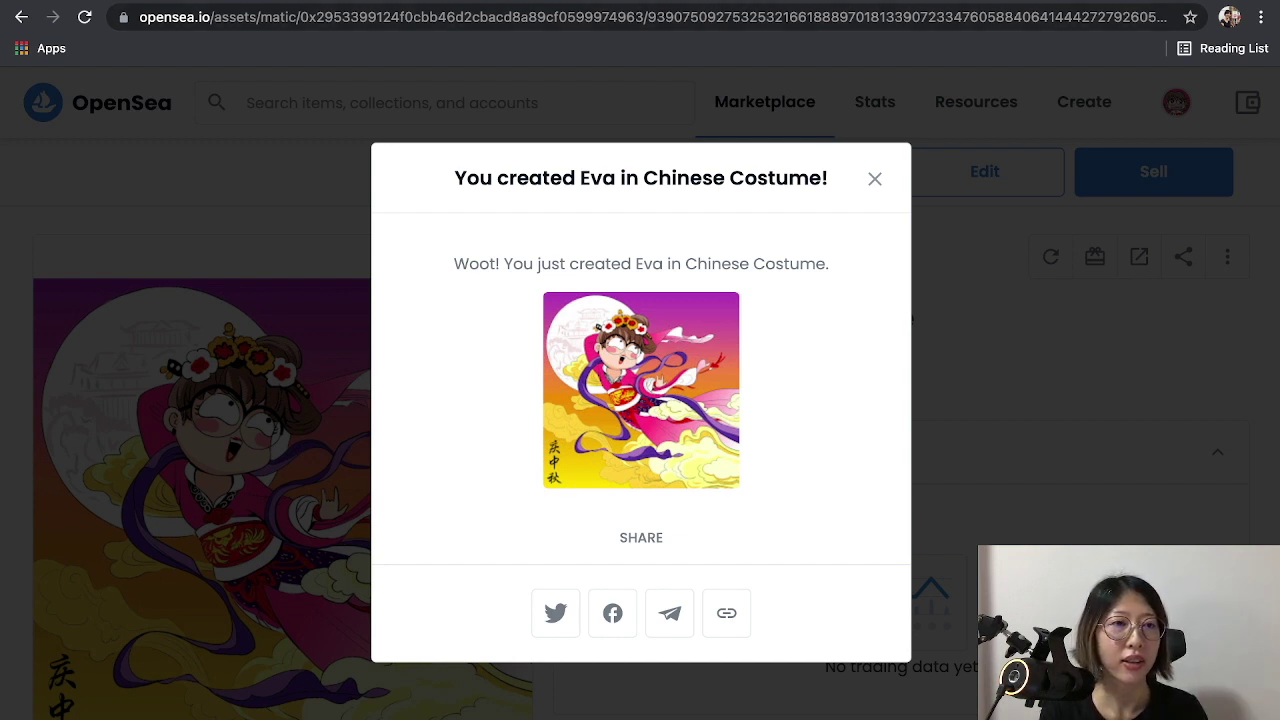
pyautogui.press('Escape')
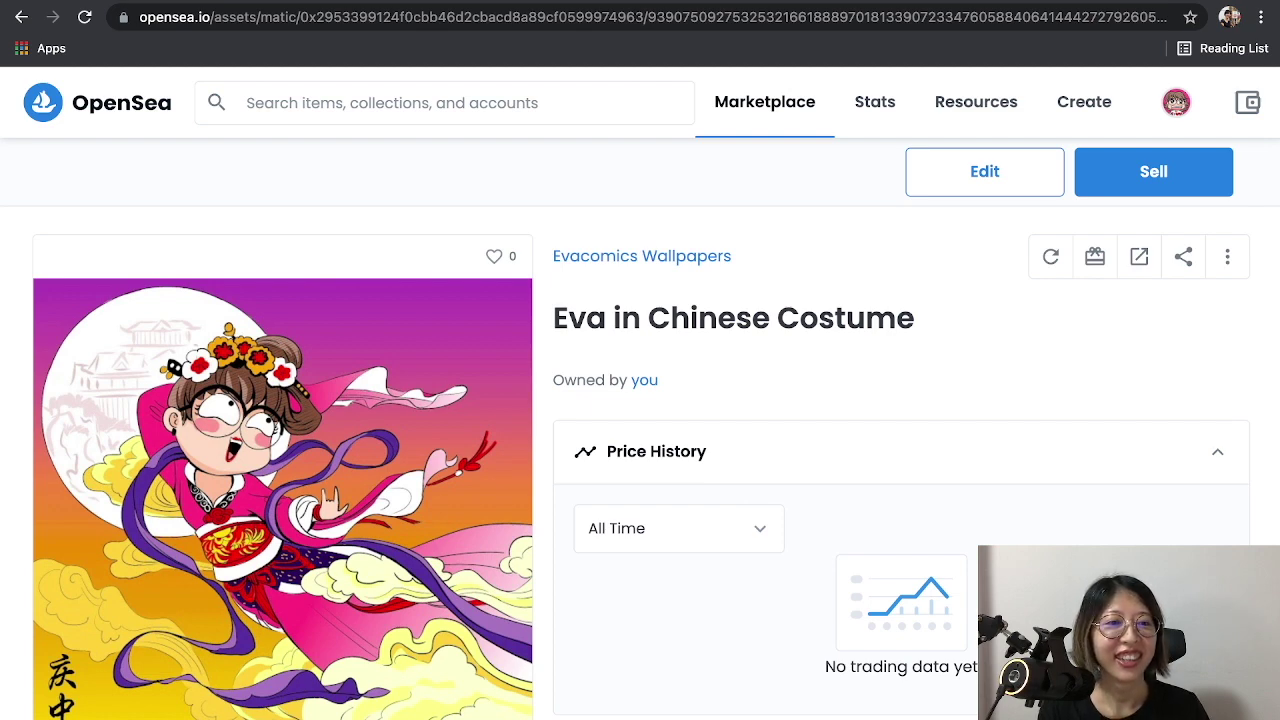
# Step: Start selling the Eva in Chinese Costume item and set its price to .01 ETH
pyautogui.scroll(-4, 640, 420)
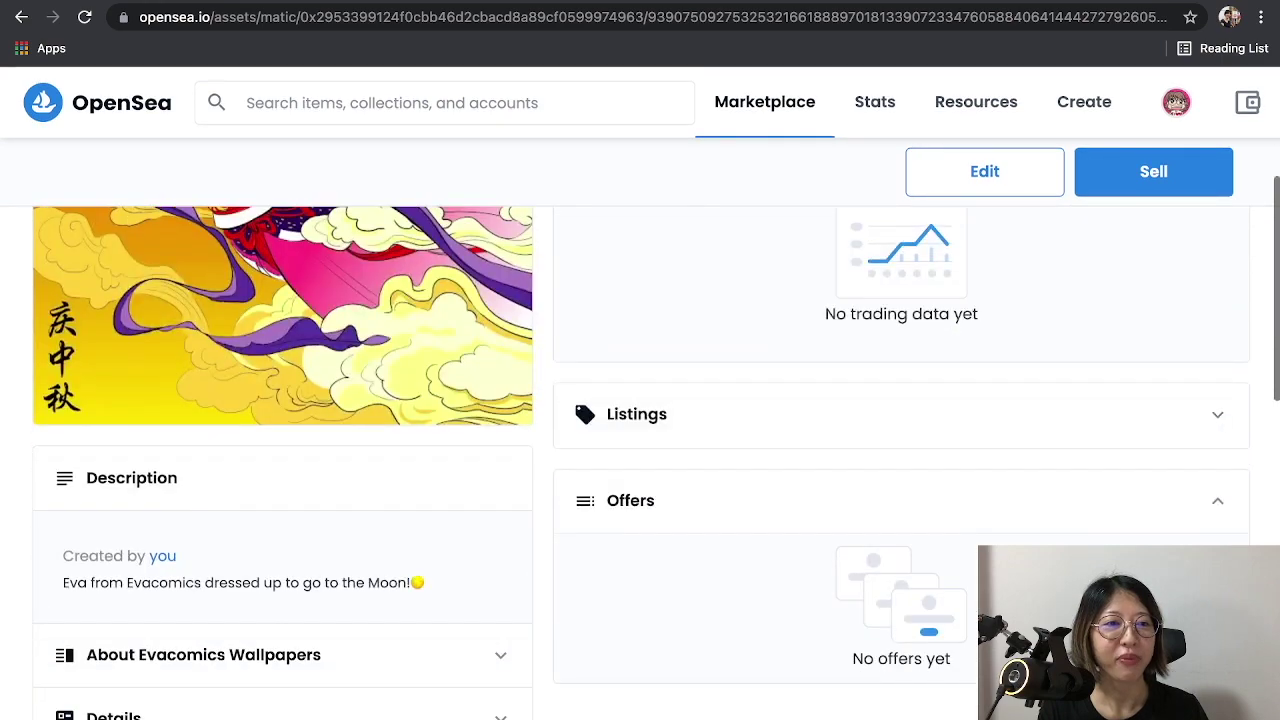
pyautogui.scroll(-5, 640, 450)
pyautogui.scroll(-3, 640, 420)
pyautogui.scroll(15, 640, 420)
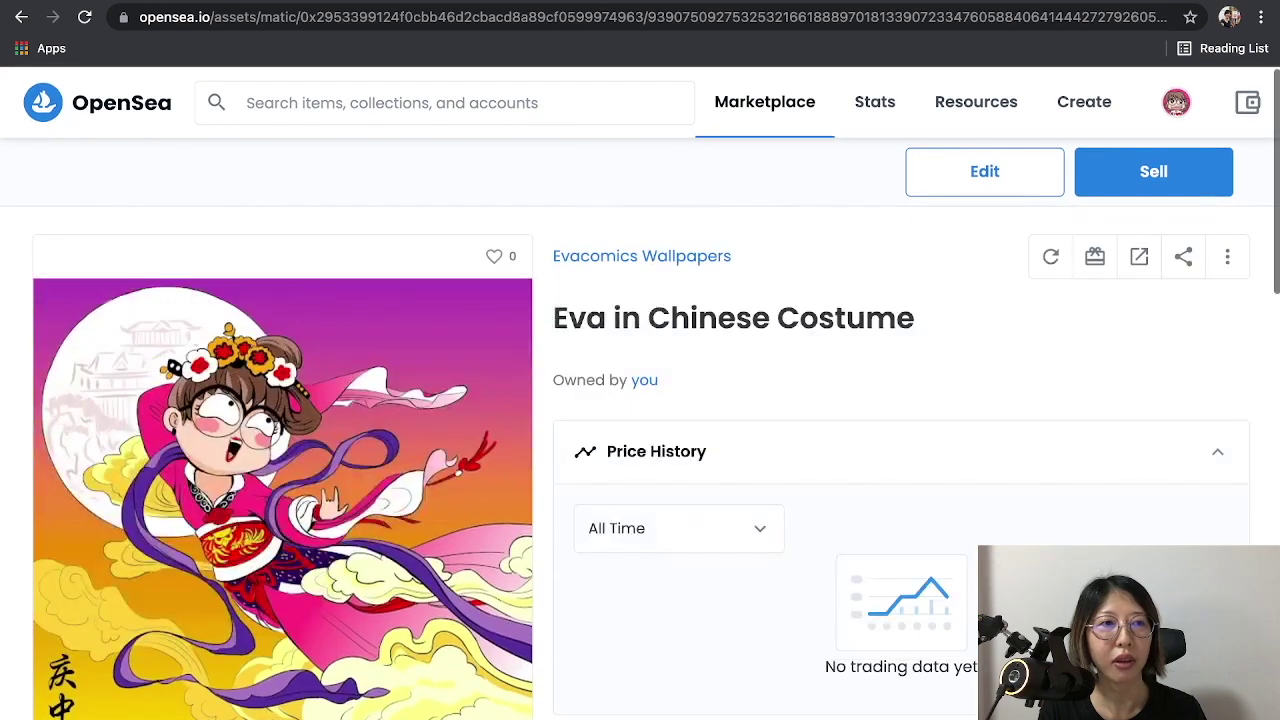
pyautogui.click(1153, 171)
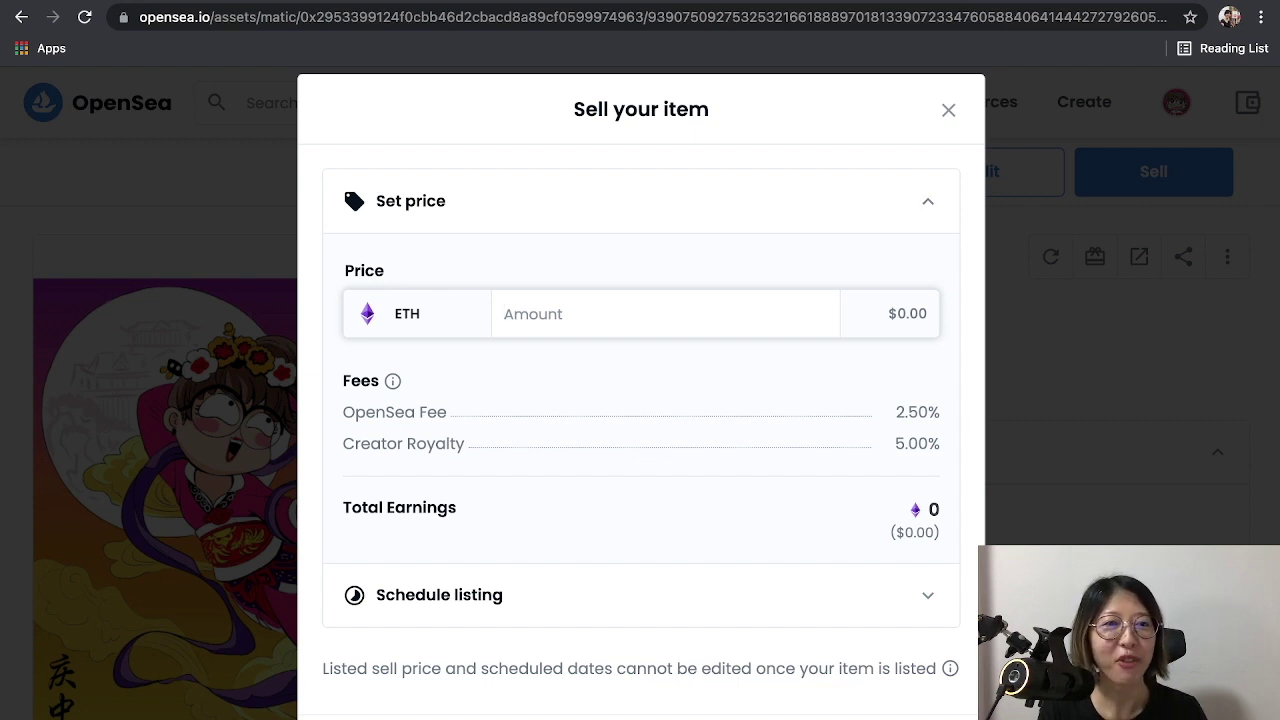
pyautogui.click(928, 201)
pyautogui.click(928, 269)
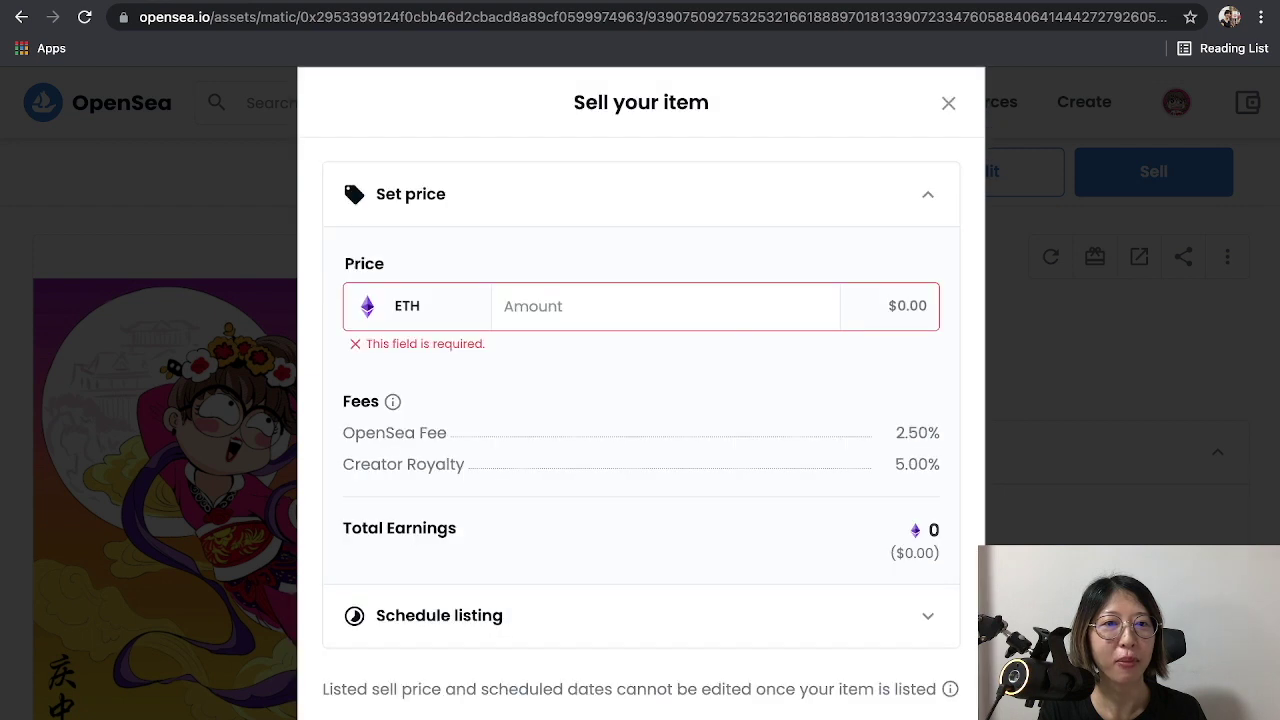
pyautogui.click(505, 306)
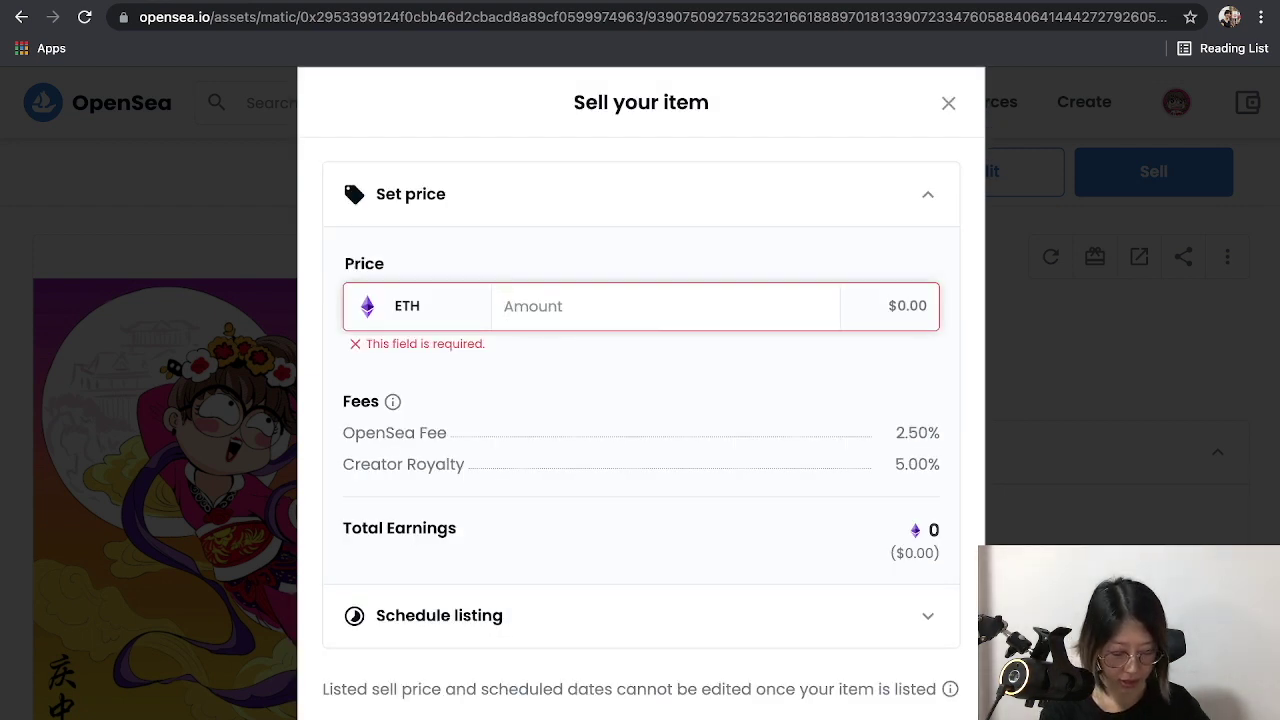
pyautogui.write('.0')
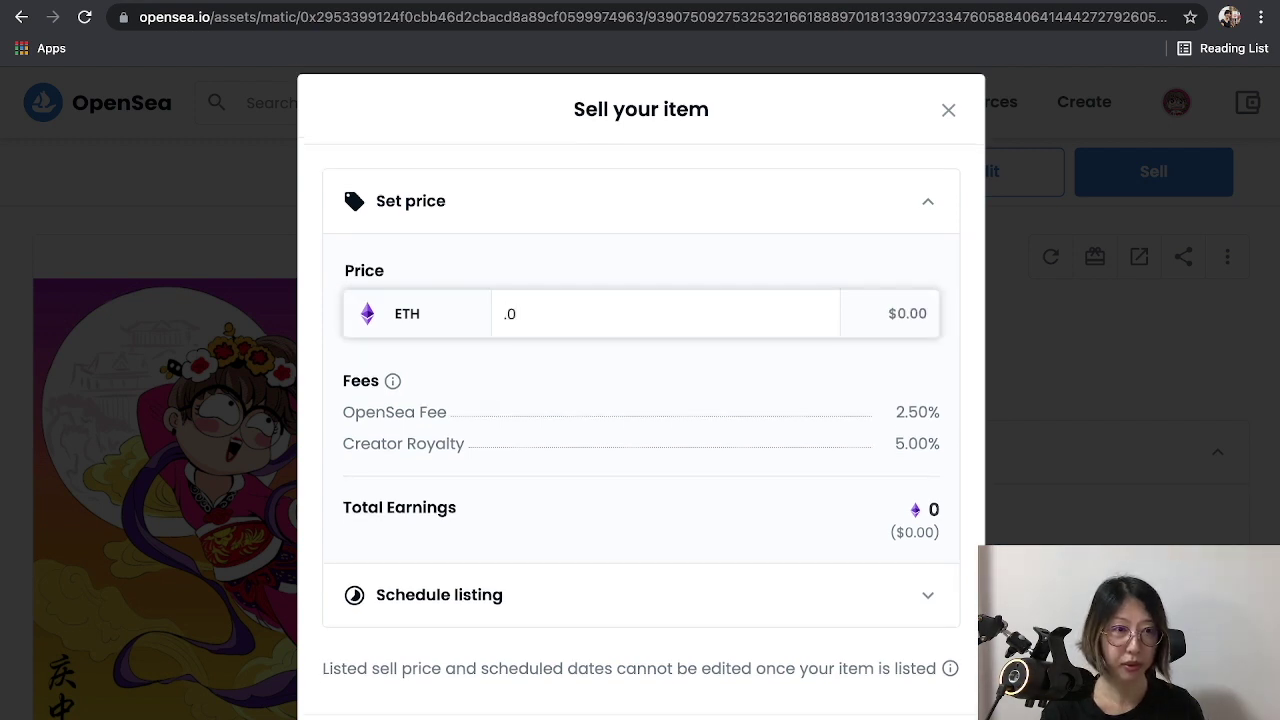
pyautogui.write('1')
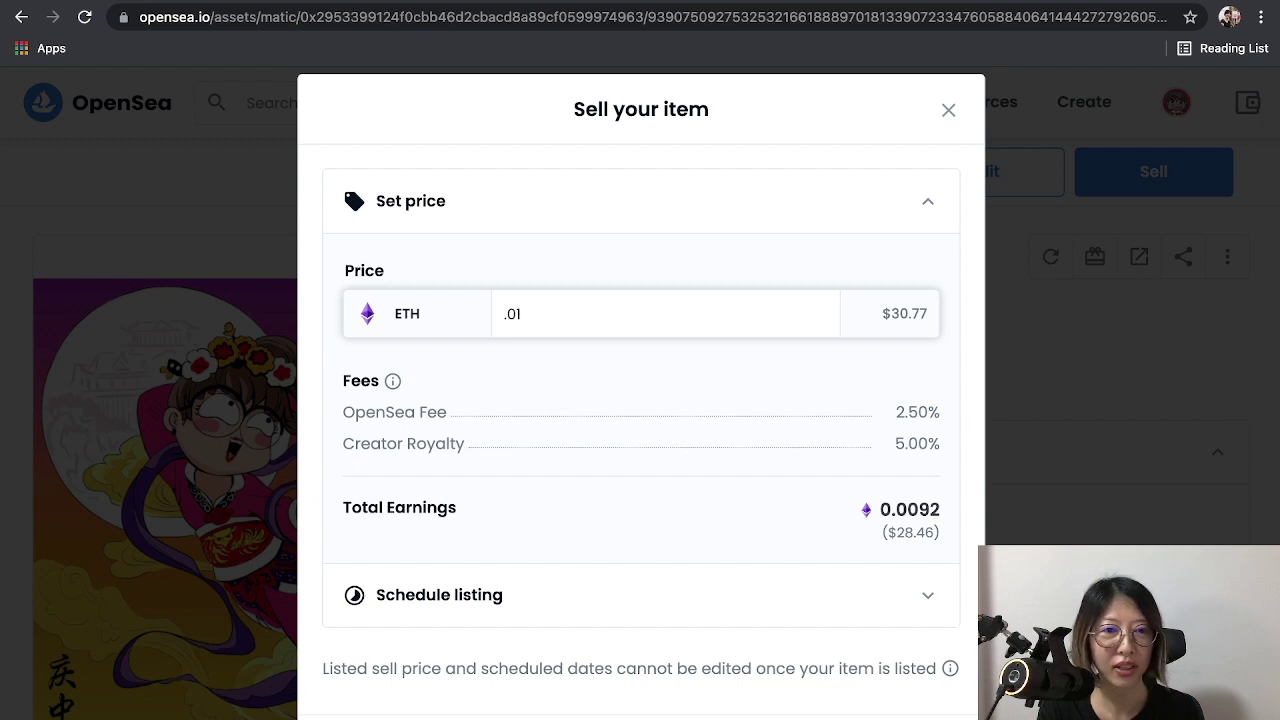
# Step: Review the listing schedule, keep the default dates, and complete the listing by unlocking the currency and signing the wallet message
pyautogui.click(927, 595)
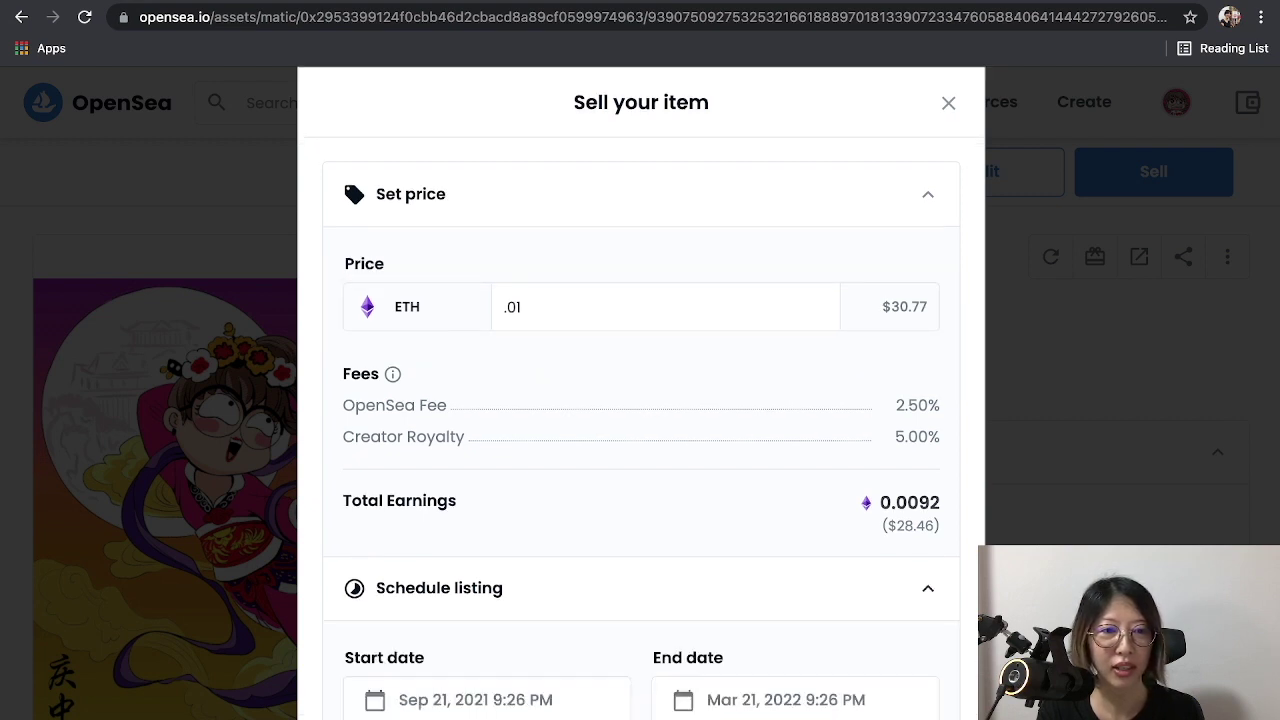
pyautogui.scroll(-2, 641, 430)
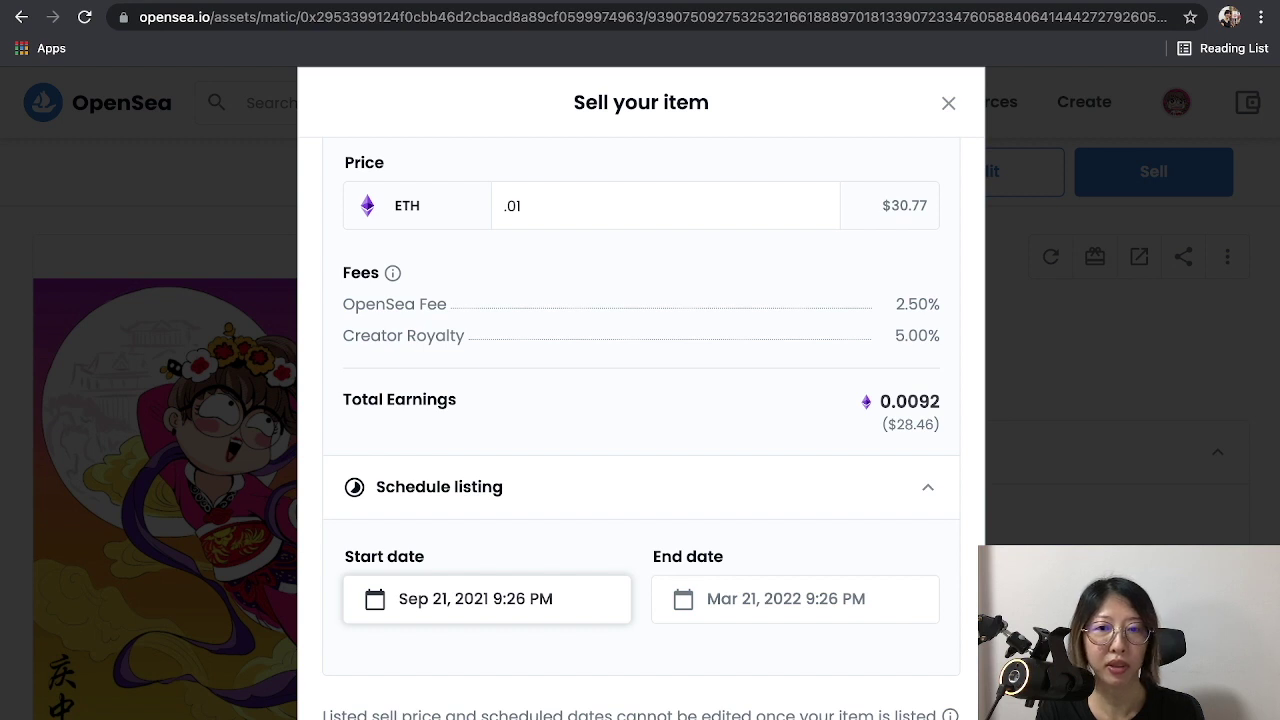
pyautogui.scroll(-1, 795, 598)
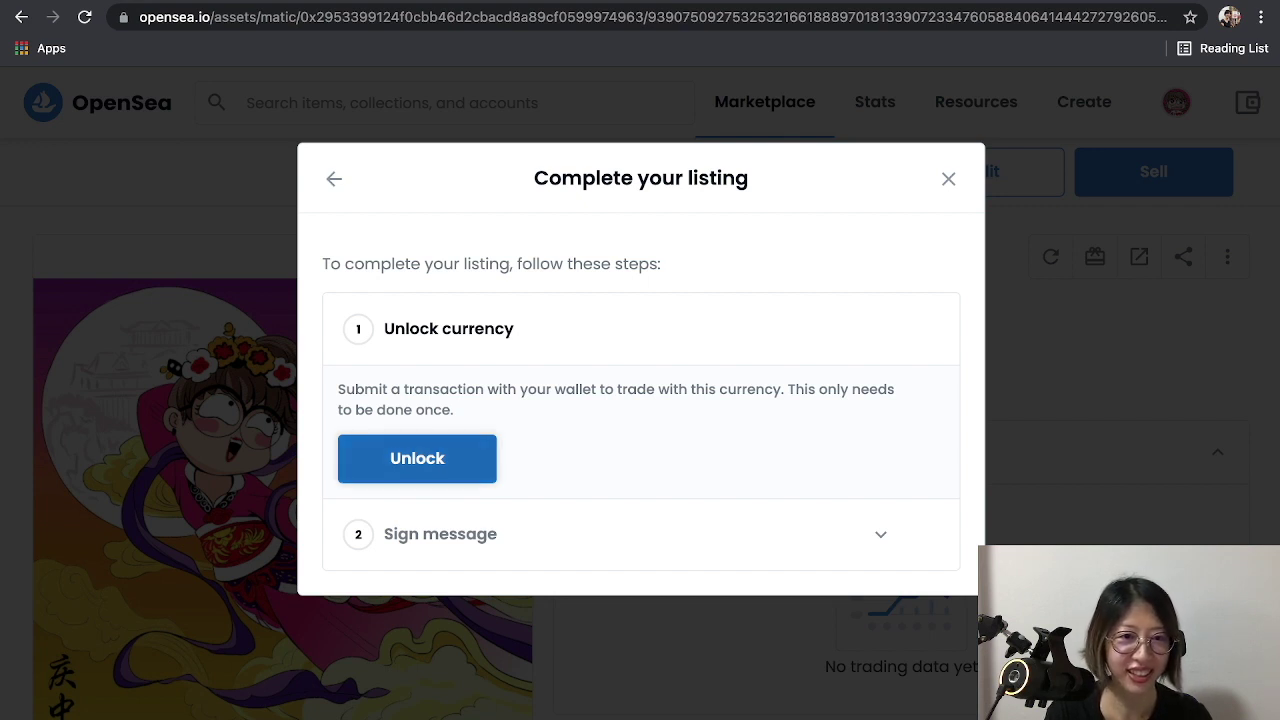
pyautogui.click(417, 458)
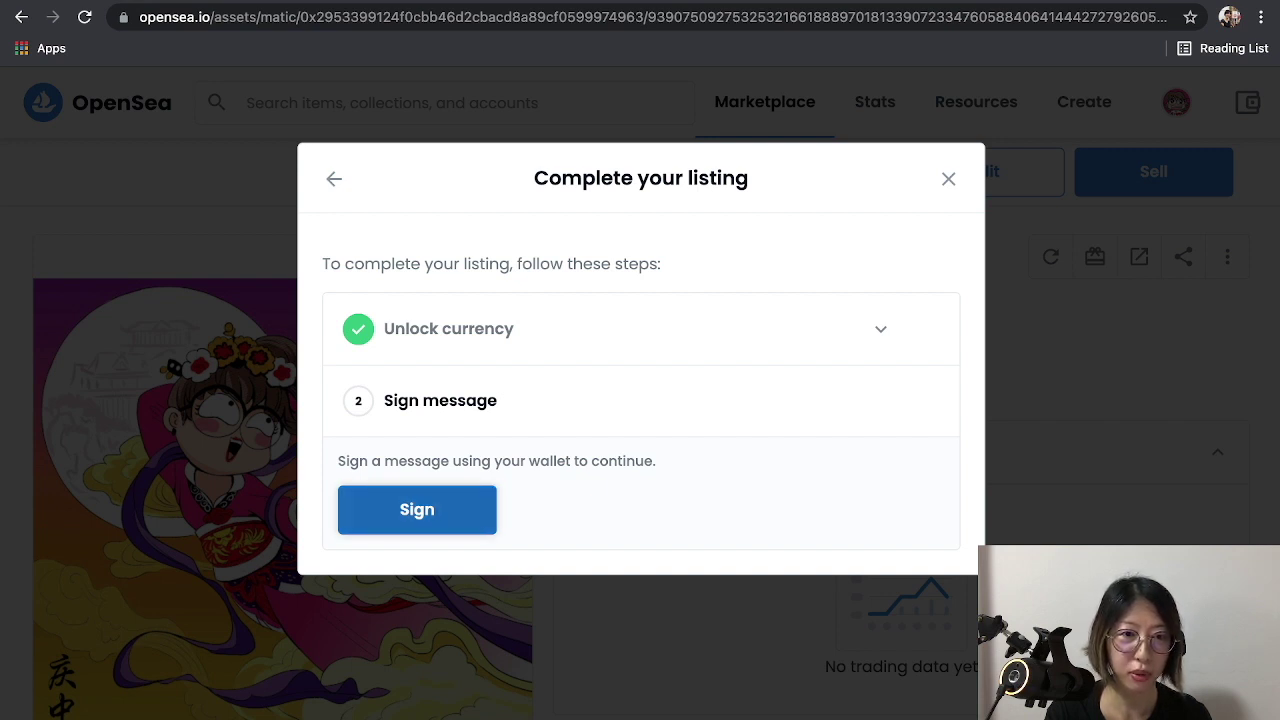
pyautogui.click(417, 509)
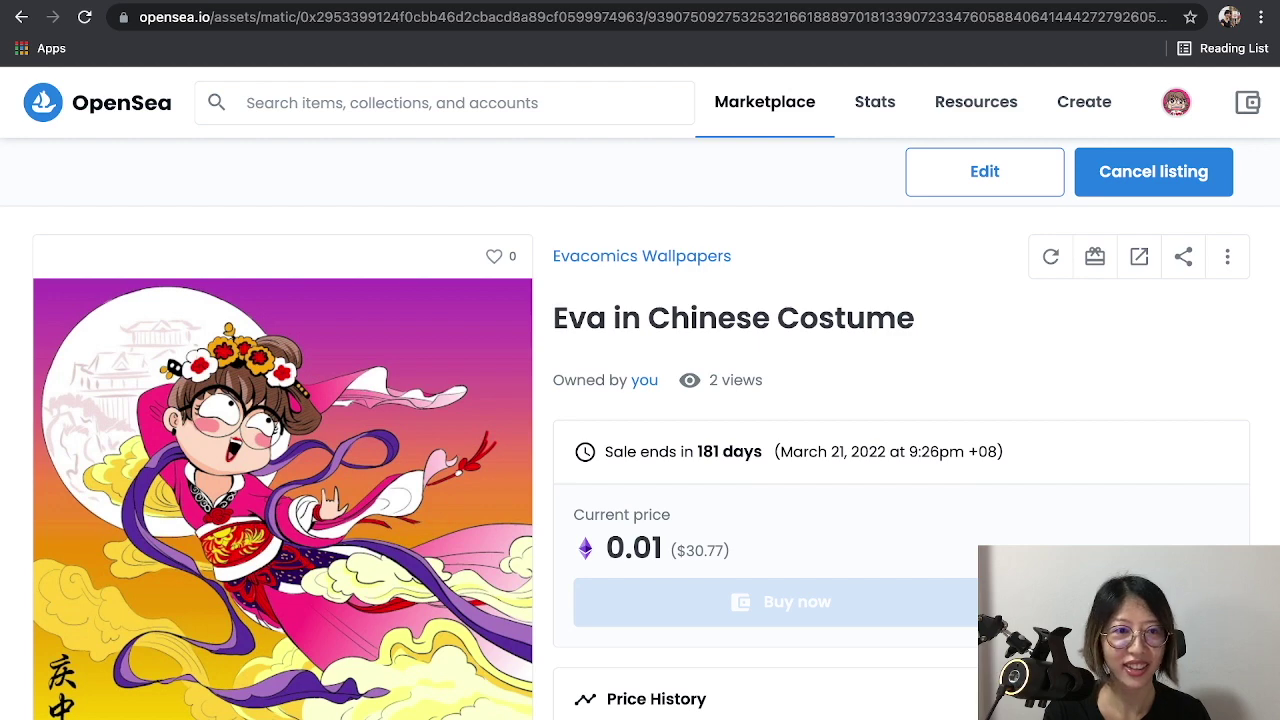
# Step: Examine the listed Eva in Chinese Costume page, including its sale end date, price, description and trading history
pyautogui.scroll(-5, 640, 430)
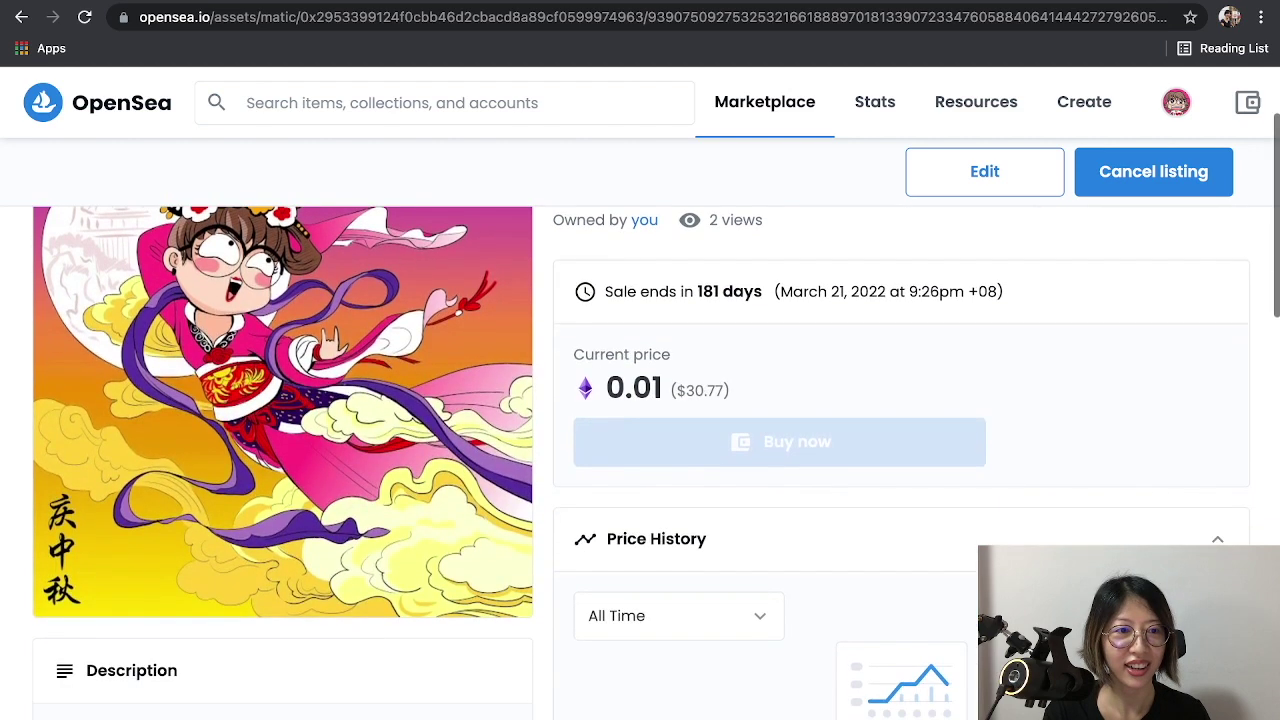
pyautogui.scroll(-5, 640, 430)
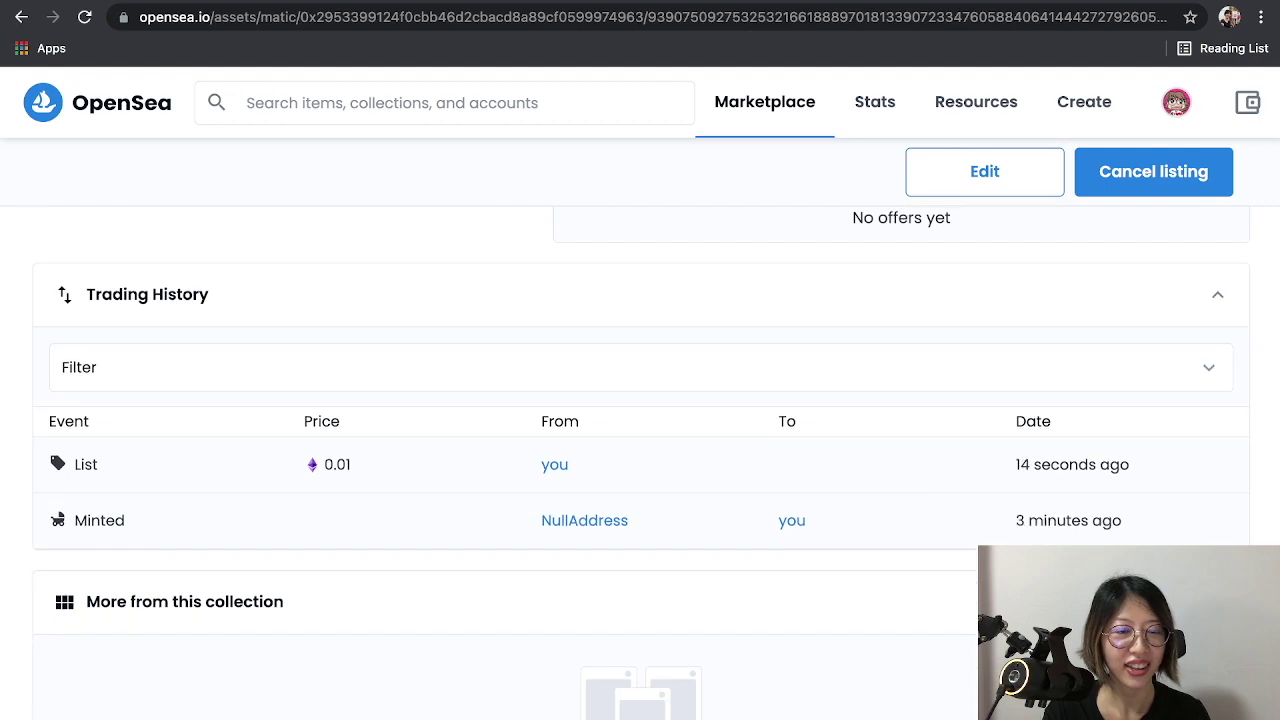
pyautogui.scroll(10, 640, 430)
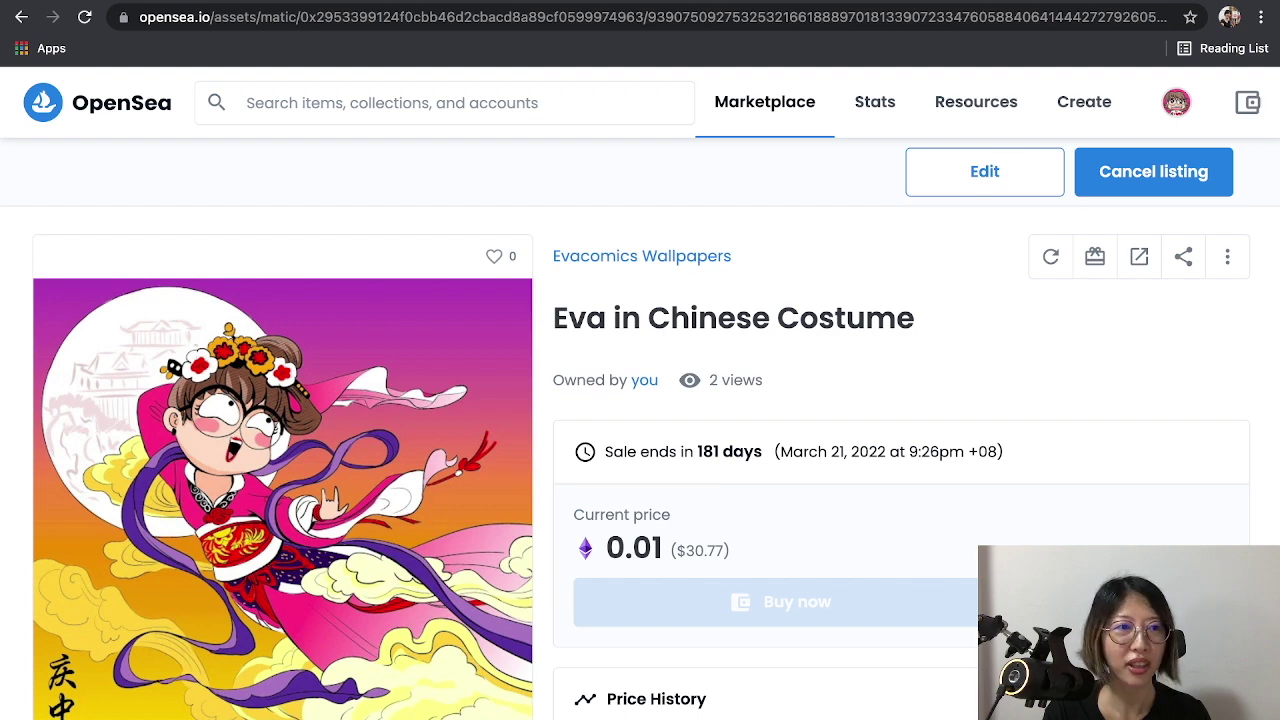
pyautogui.scroll(-3, 640, 420)
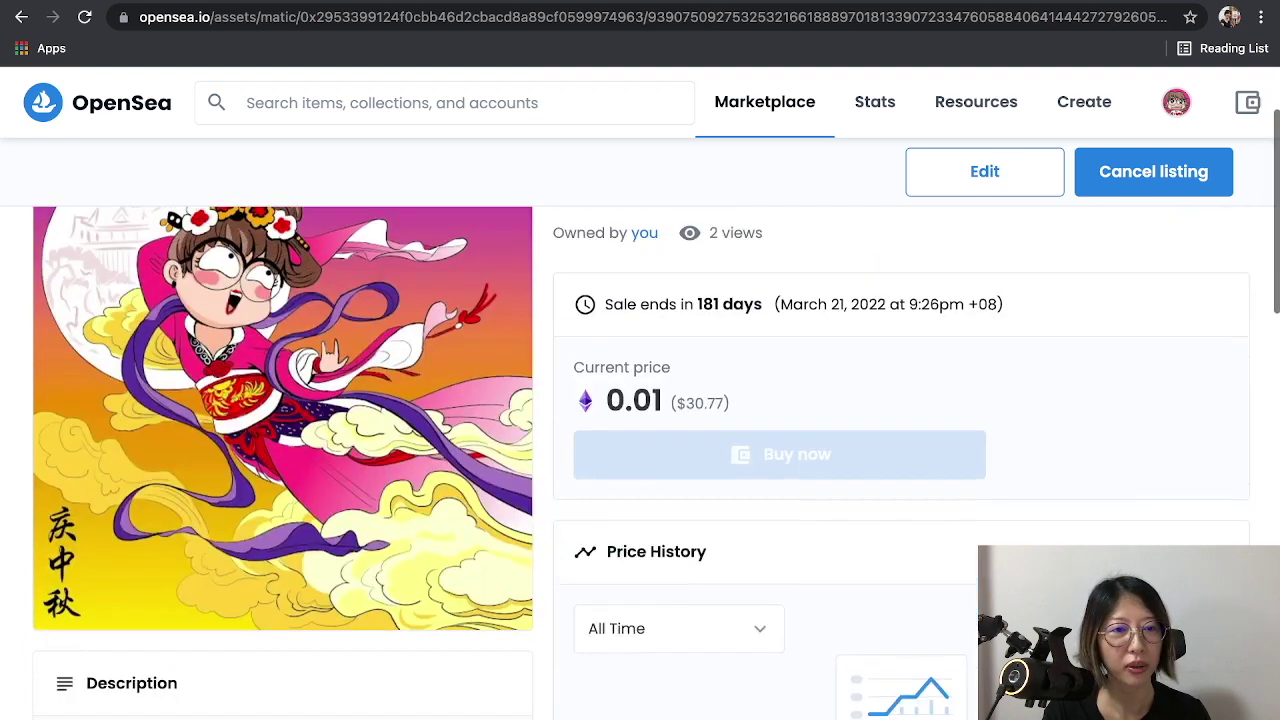
pyautogui.scroll(-4, 640, 420)
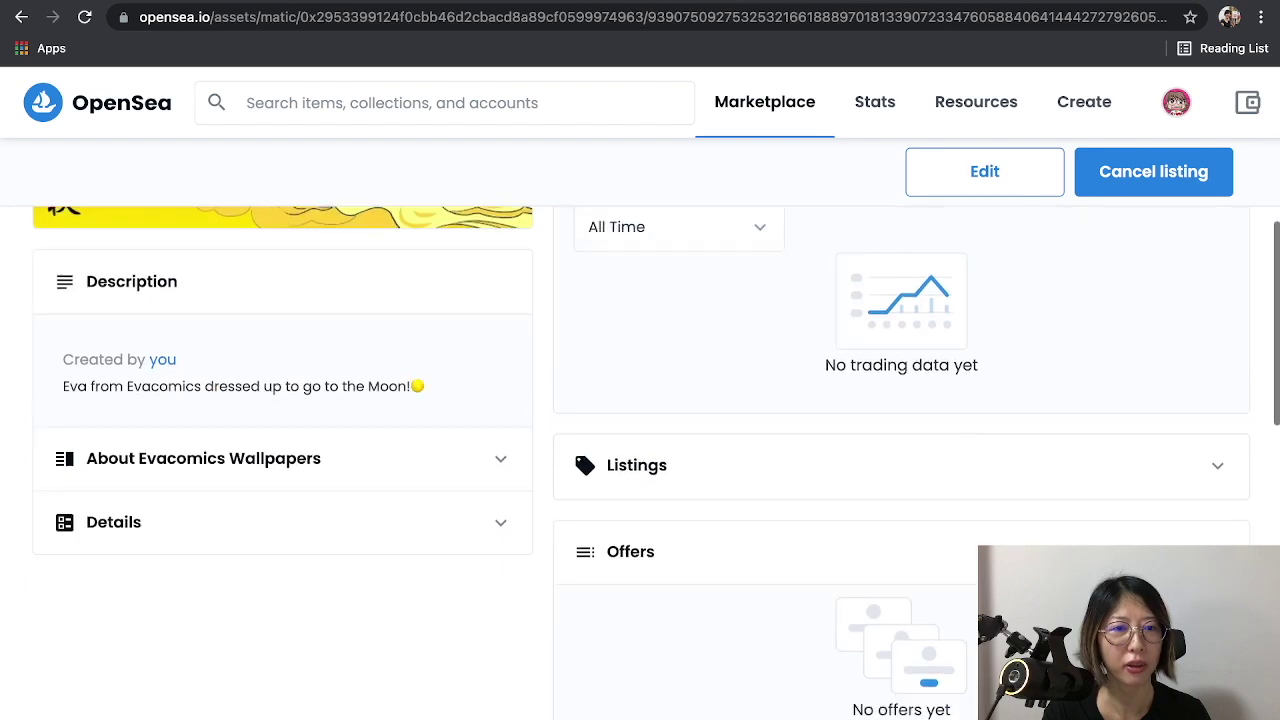
pyautogui.scroll(5, 640, 420)
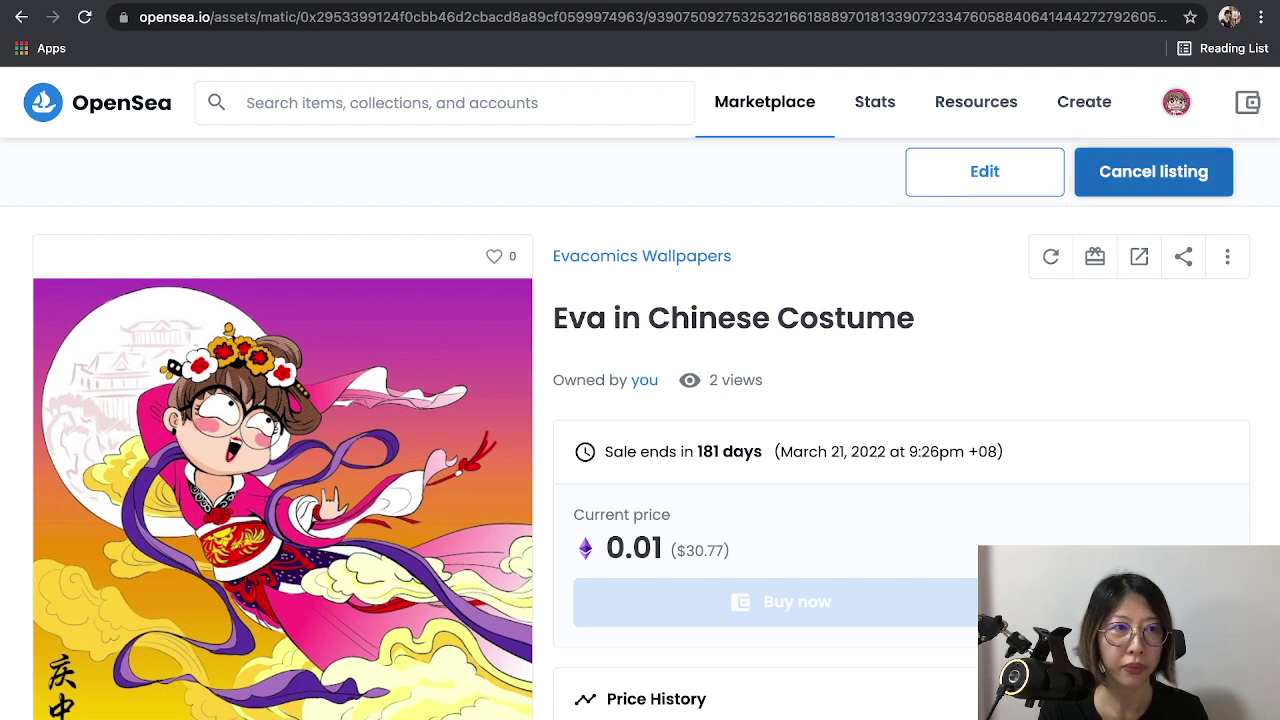
pyautogui.scroll(-4, 640, 430)
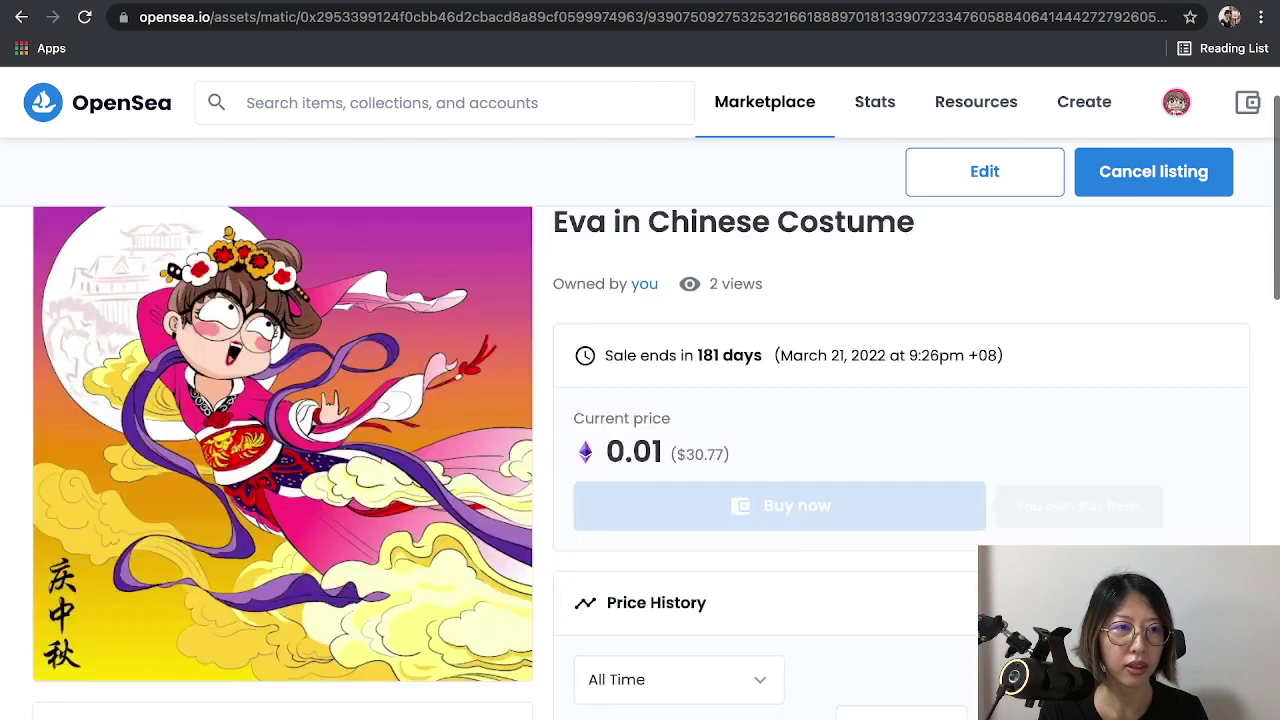
pyautogui.scroll(4, 640, 430)
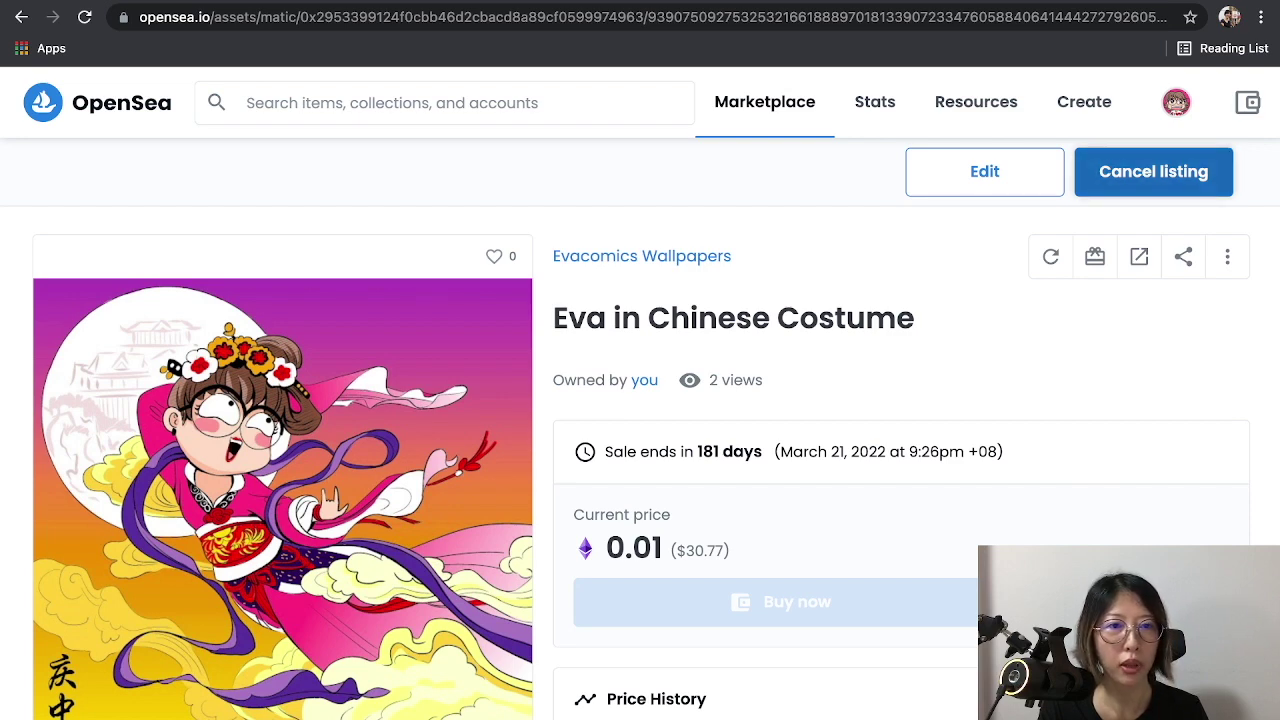
pyautogui.scroll(-2, 640, 400)
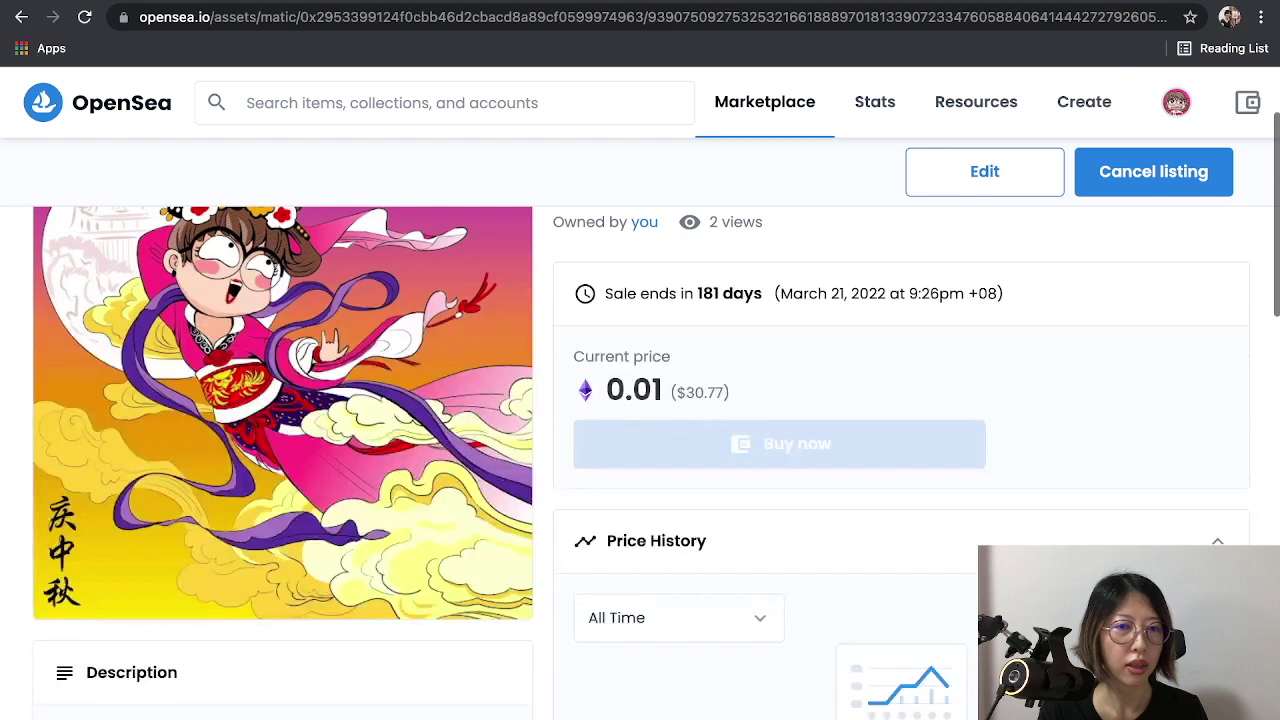
pyautogui.scroll(2, 640, 400)
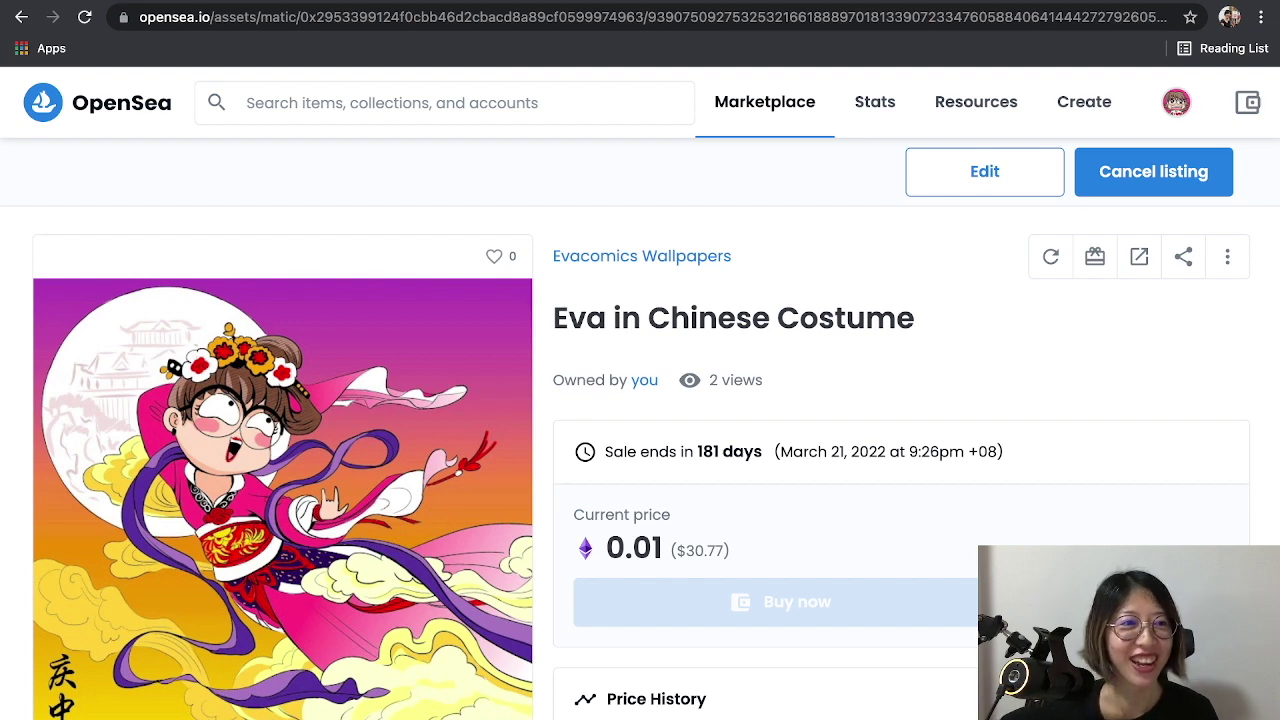
pyautogui.scroll(-4, 640, 400)
pyautogui.scroll(4, 640, 400)
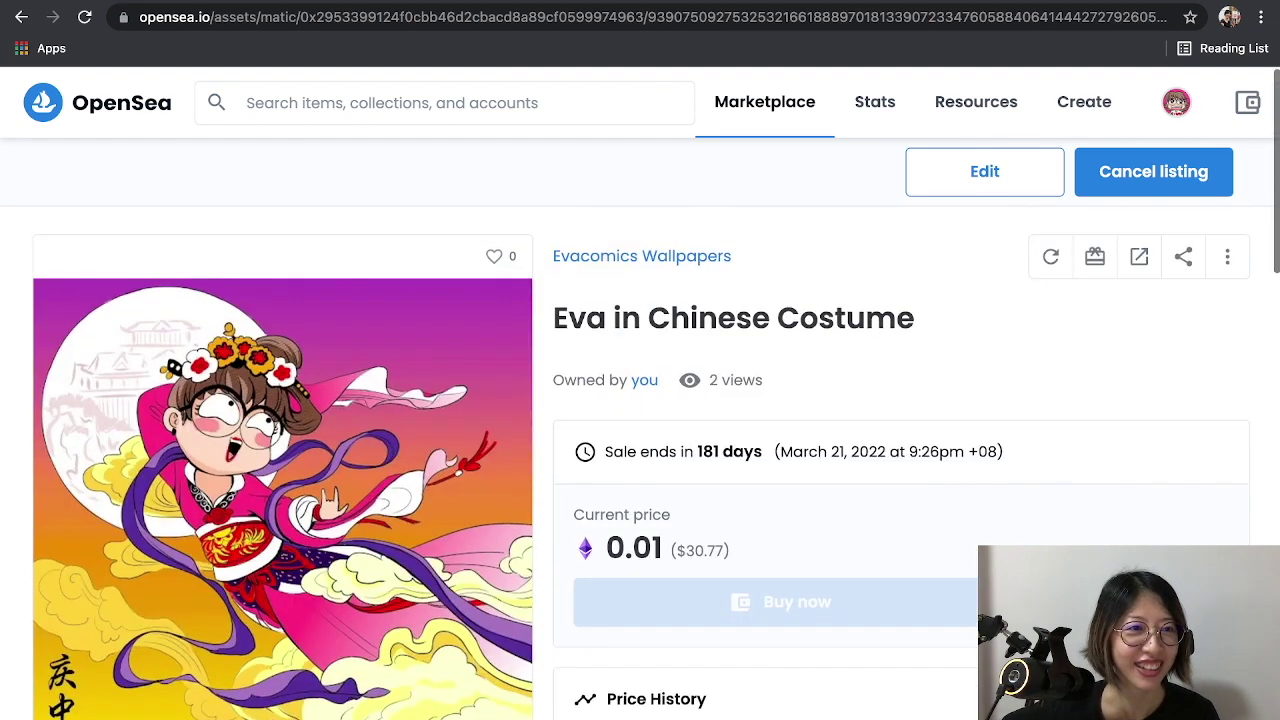
# Step: Open the Evacomics Wallpapers collection, look over its items, and open Eva in Chinese Costume from there
pyautogui.click(641, 256)
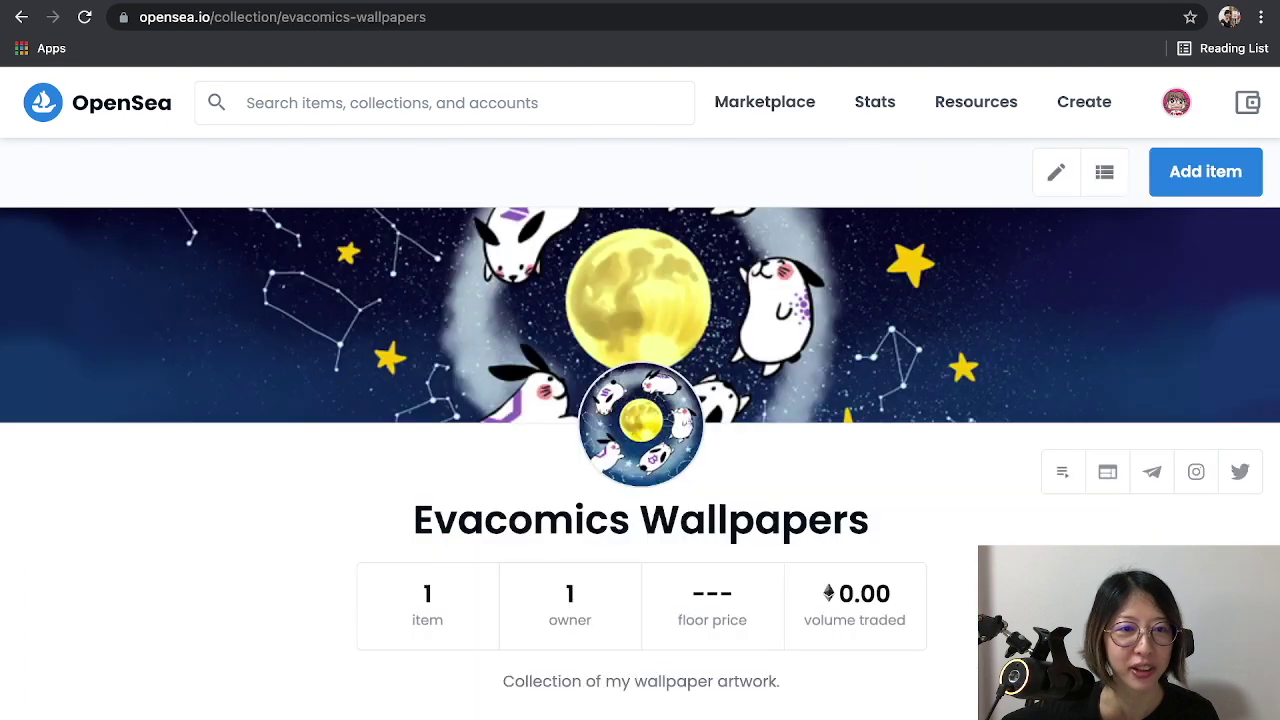
pyautogui.scroll(-4, 640, 460)
pyautogui.scroll(2, 640, 460)
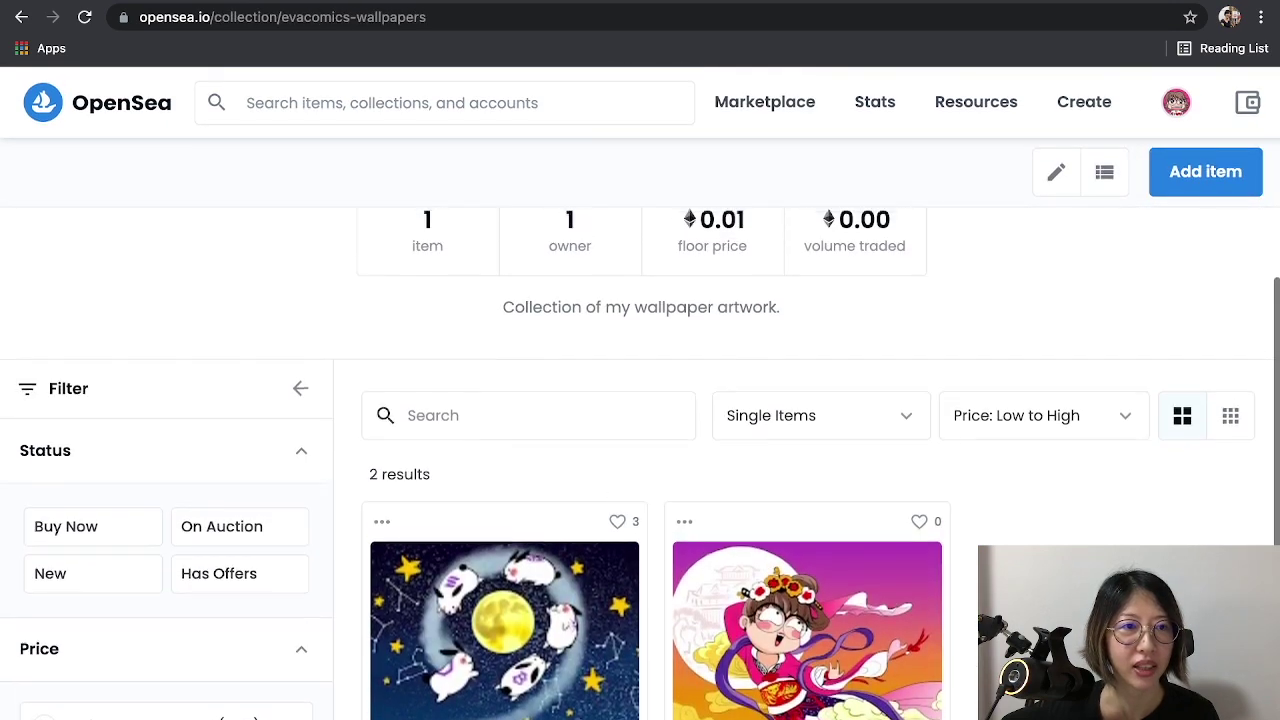
pyautogui.scroll(-4, 640, 460)
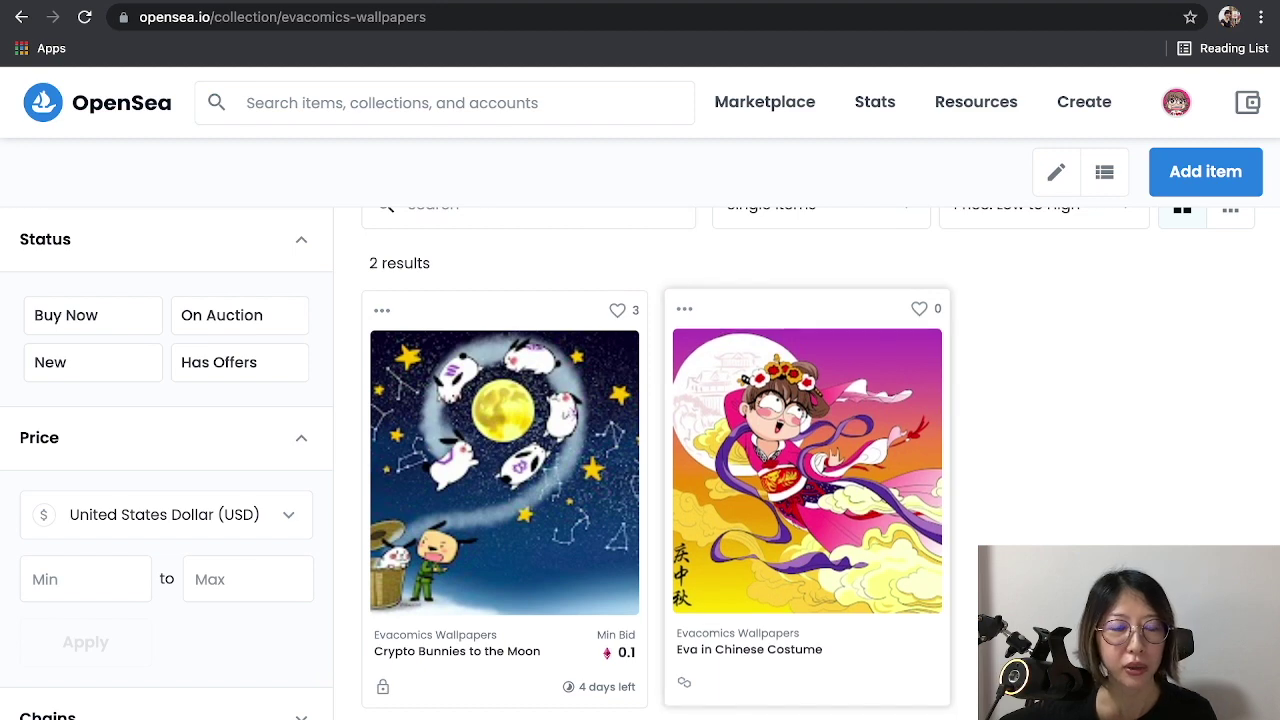
pyautogui.click(807, 470)
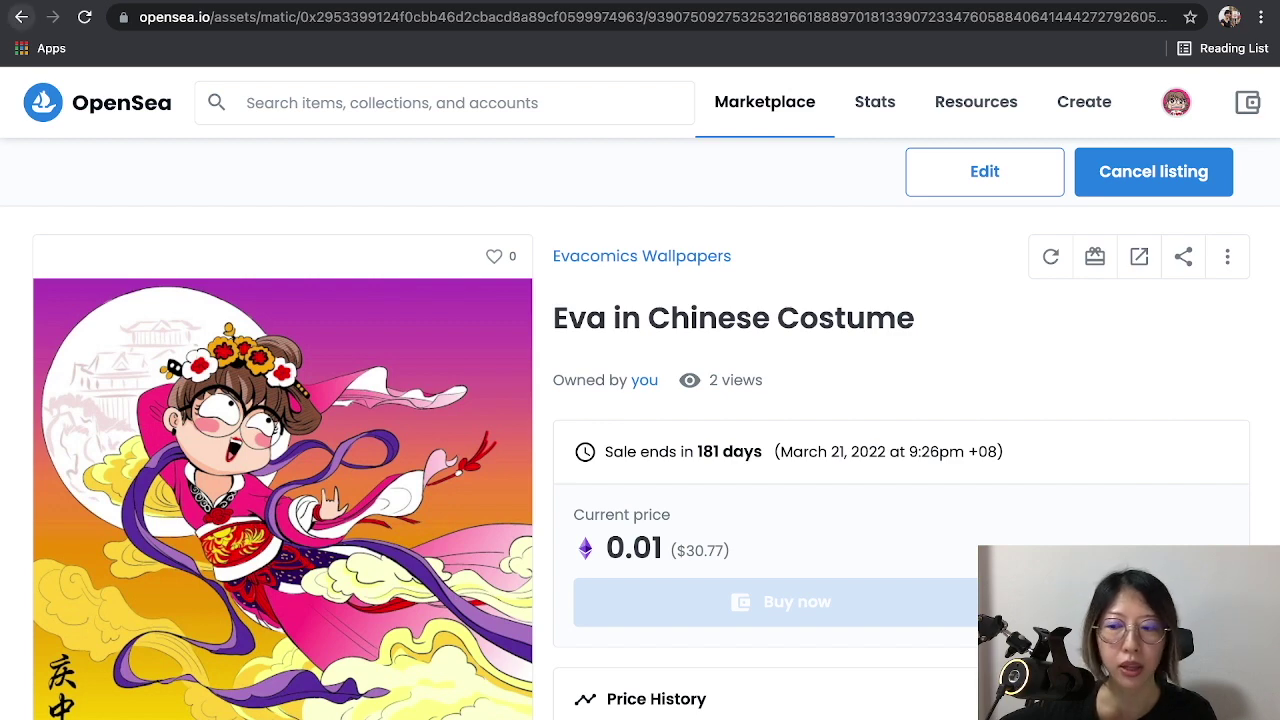
# Step: Return to the collection and view the Crypto Bunnies to the Moon item page and its description
pyautogui.click(21, 17)
pyautogui.click(504, 470)
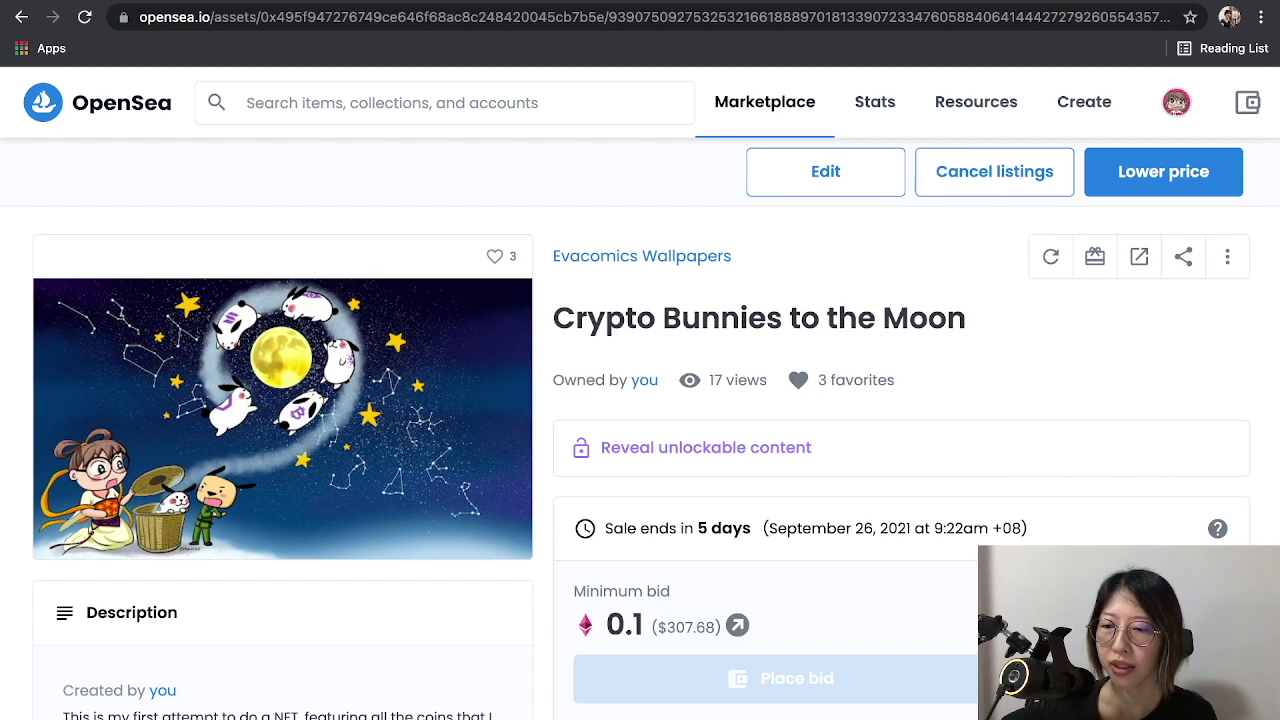
pyautogui.scroll(-3, 640, 400)
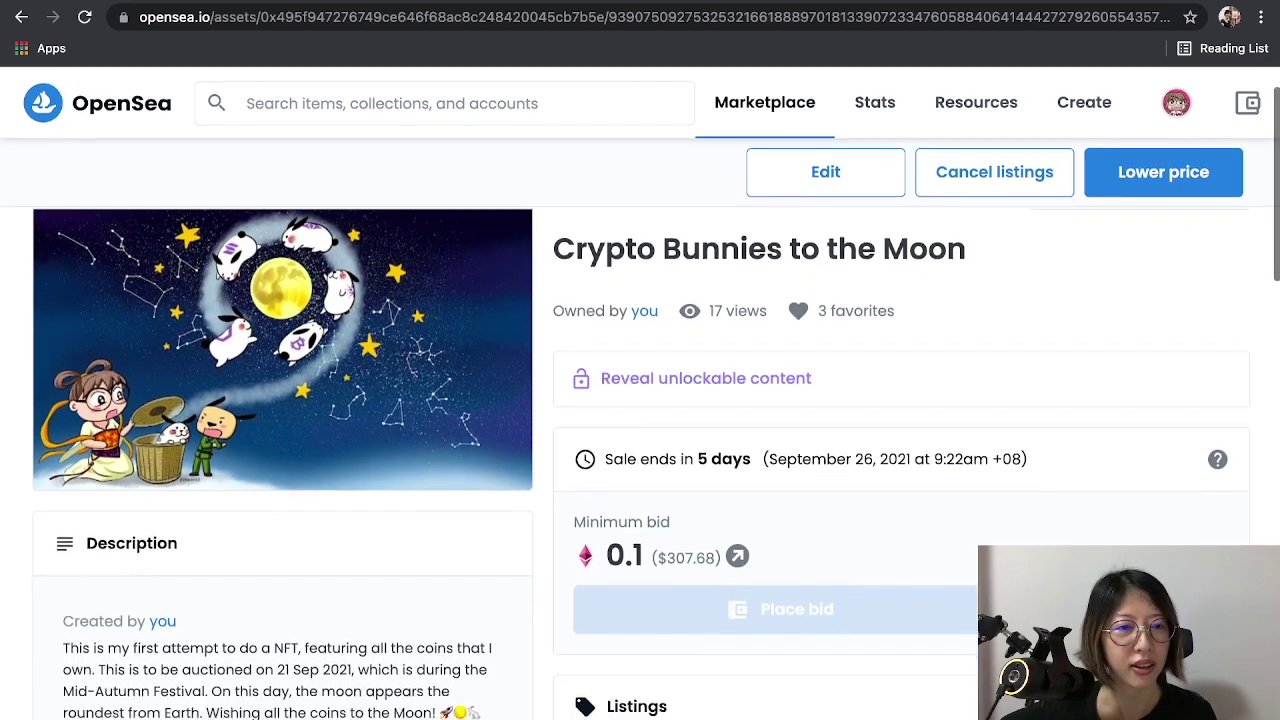
pyautogui.scroll(3, 640, 400)
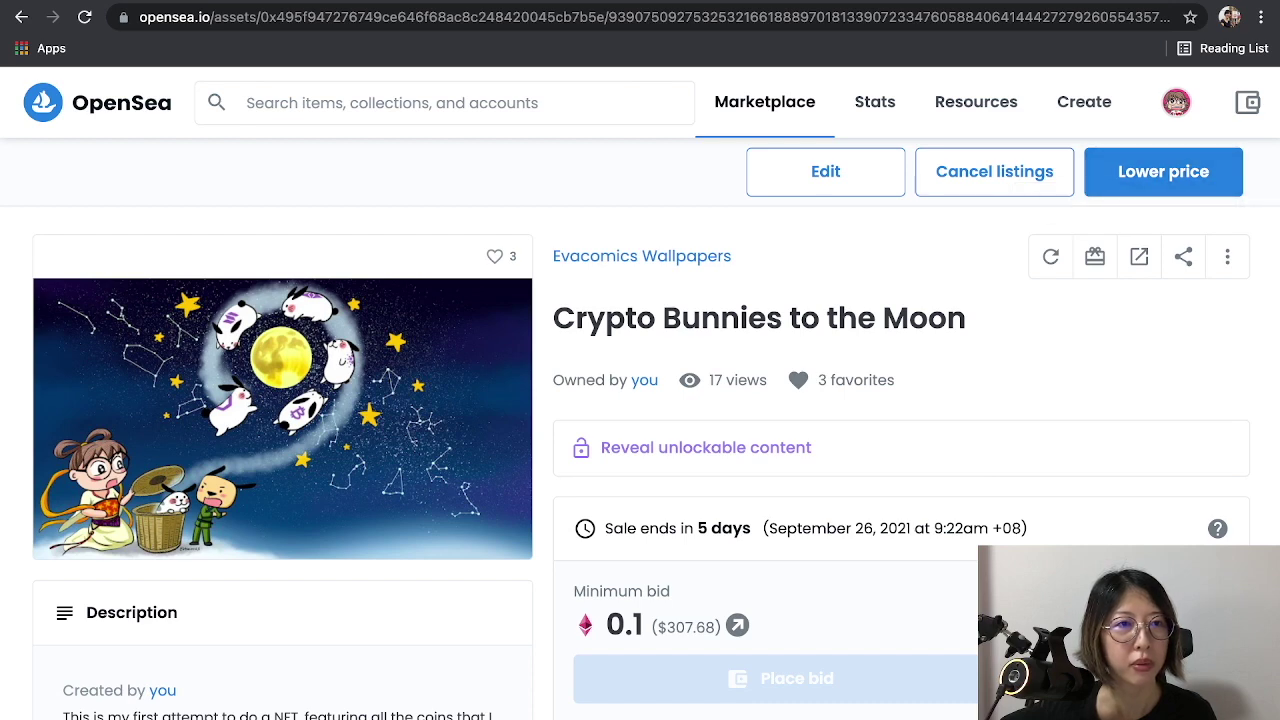
# Step: Start creating a new item and upload the picture of Eva printing money as its media file
pyautogui.moveTo(1176, 102)
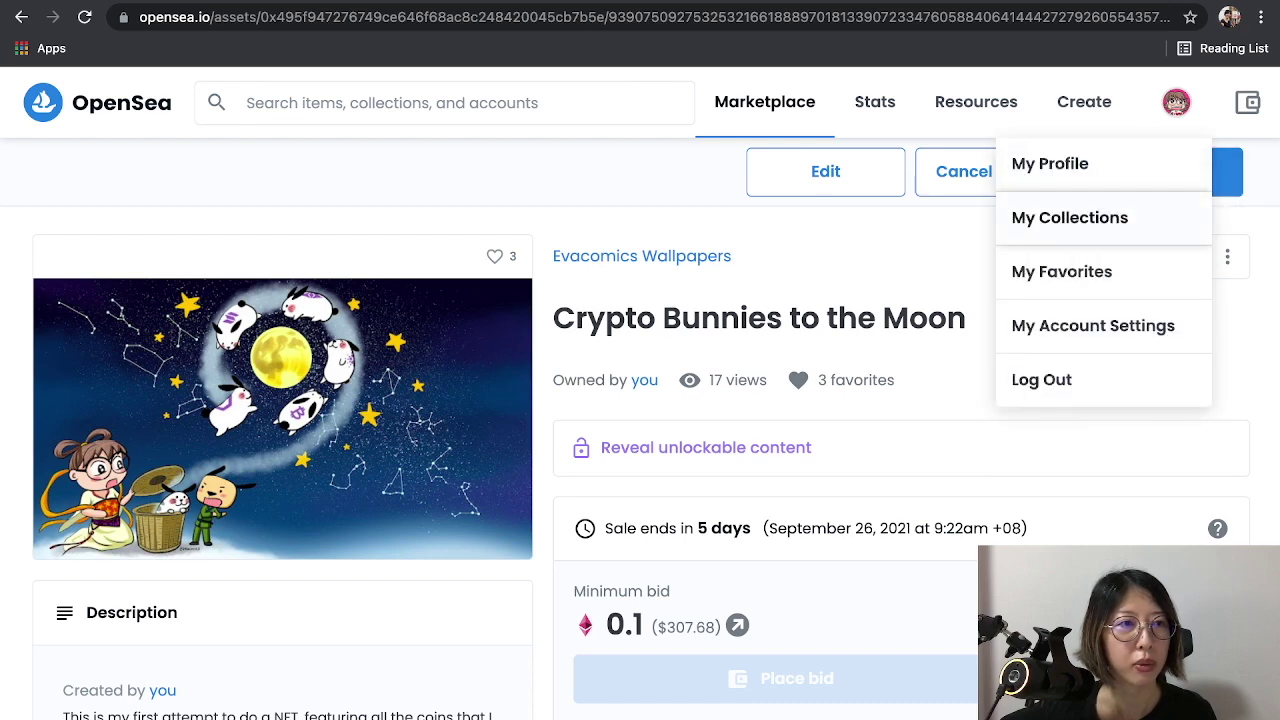
pyautogui.click(1083, 102)
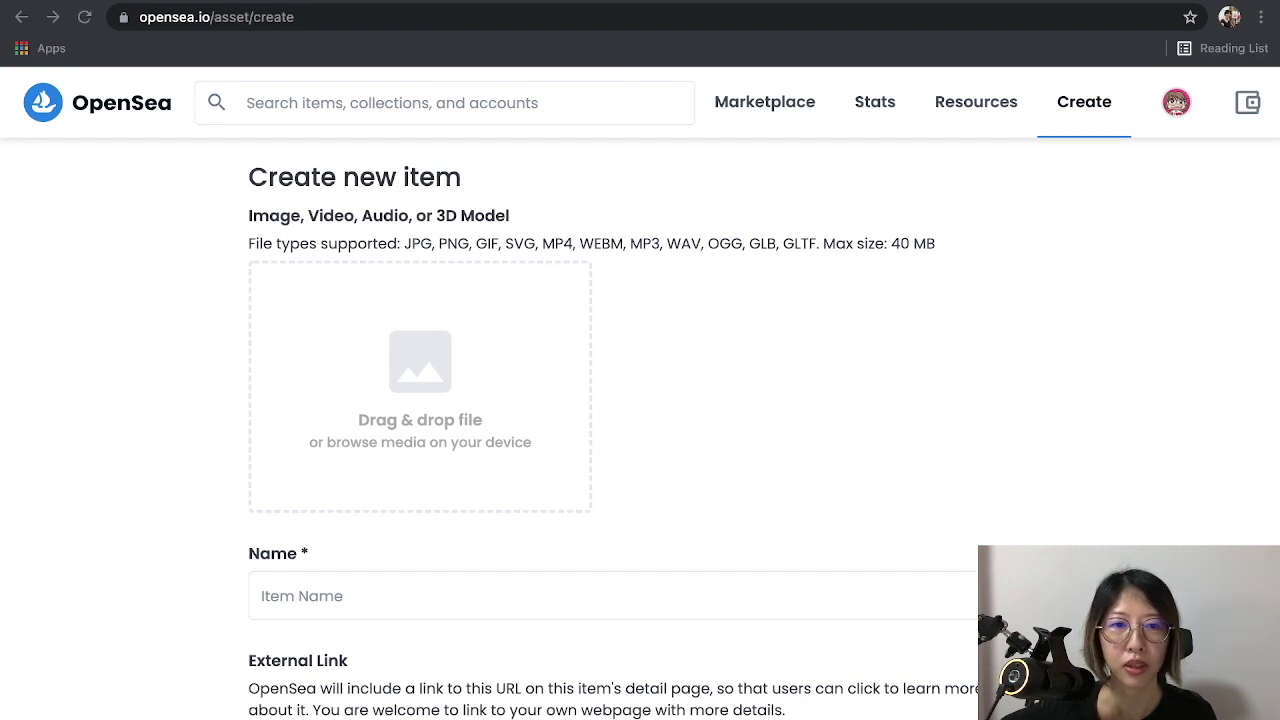
pyautogui.press('Return')
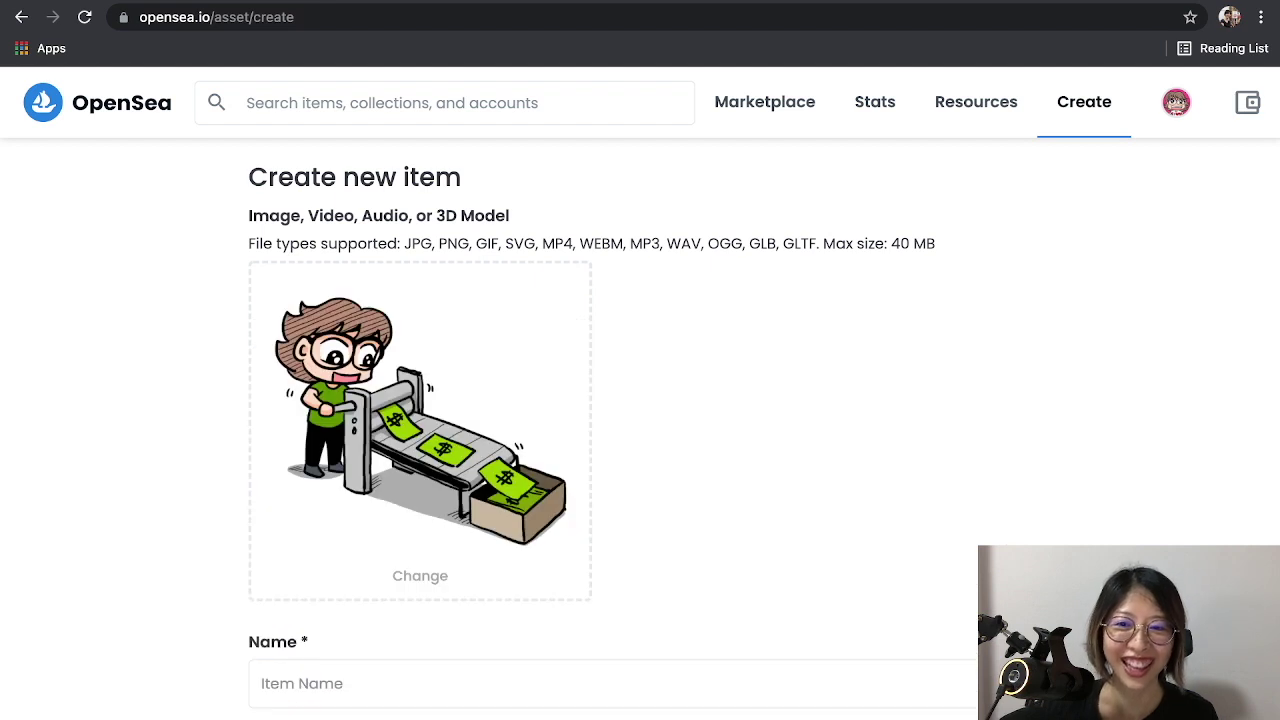
# Step: Name the new item "Eva prints money"
pyautogui.click(262, 683)
pyautogui.write('Eva prints ')
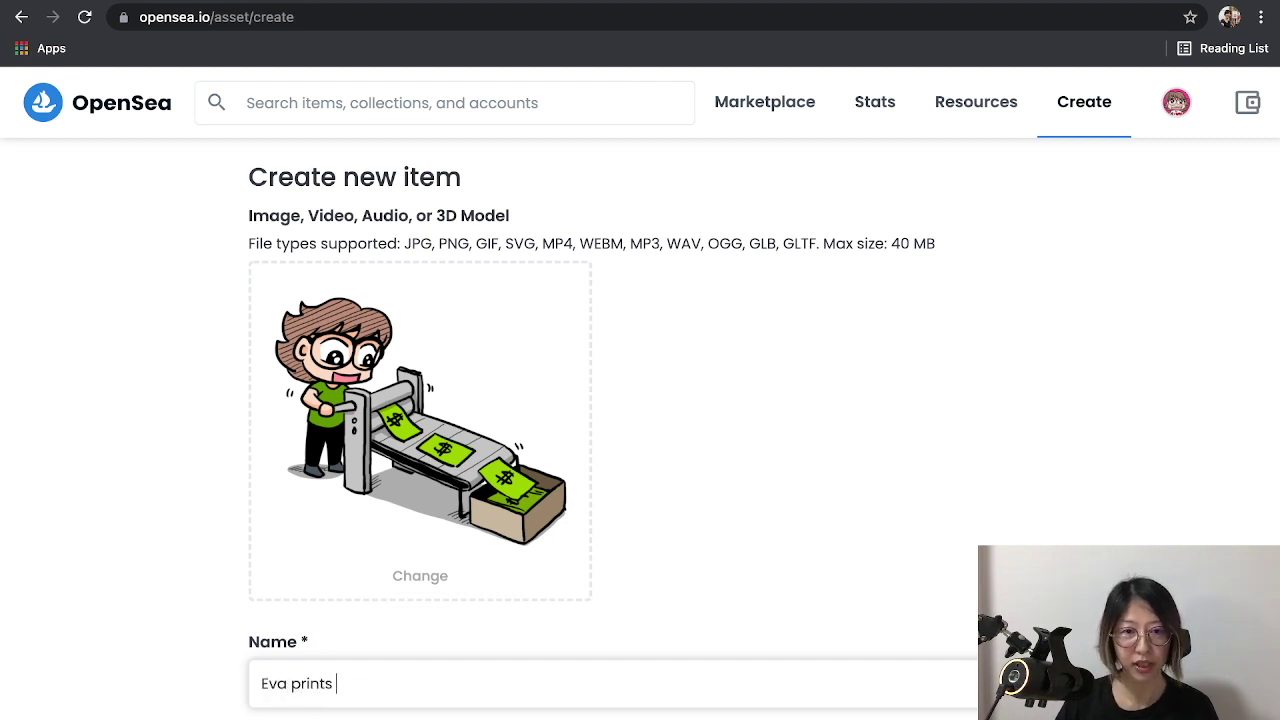
pyautogui.write('money')
pyautogui.press('Tab')
pyautogui.scroll(-4, 640, 430)
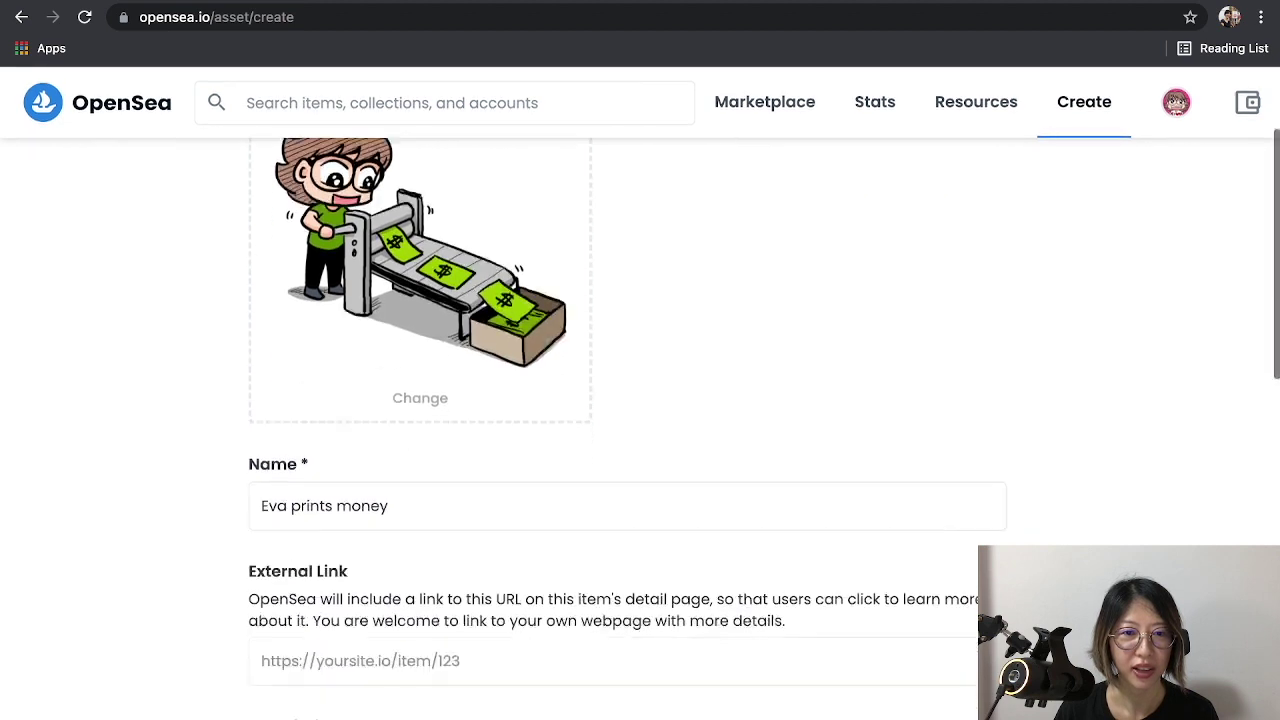
pyautogui.click(262, 639)
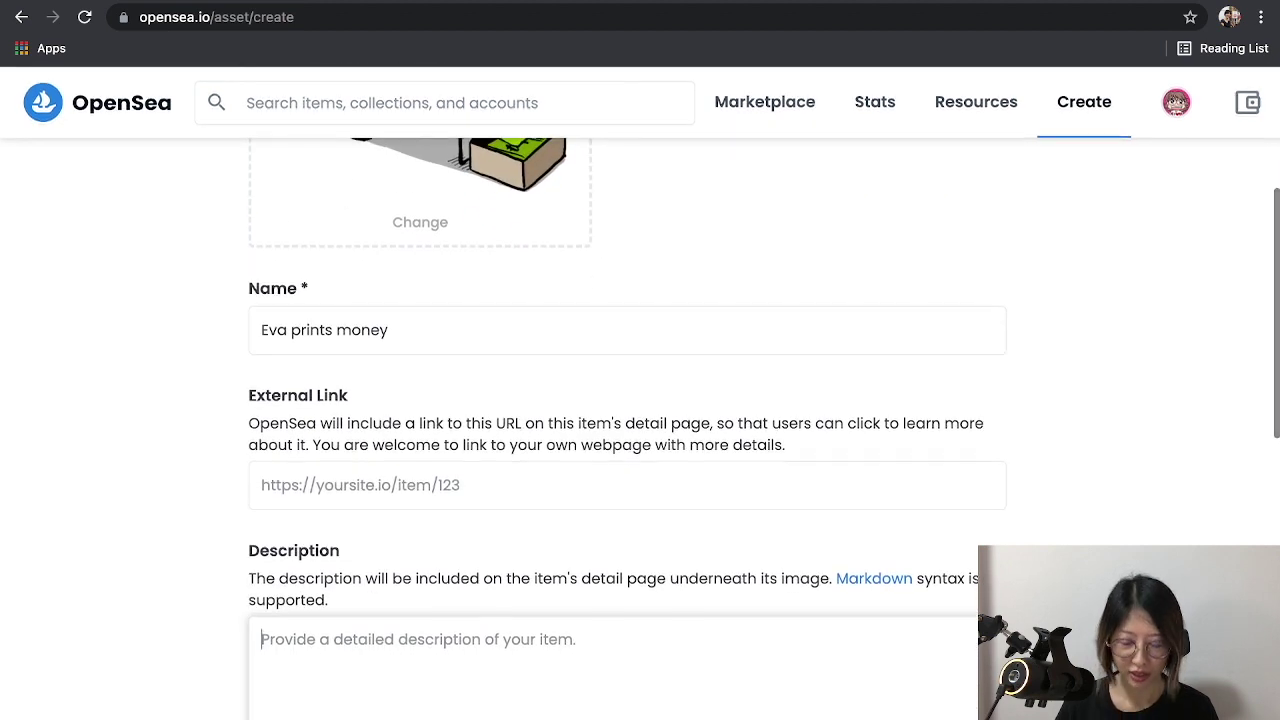
pyautogui.write('Printing engle')
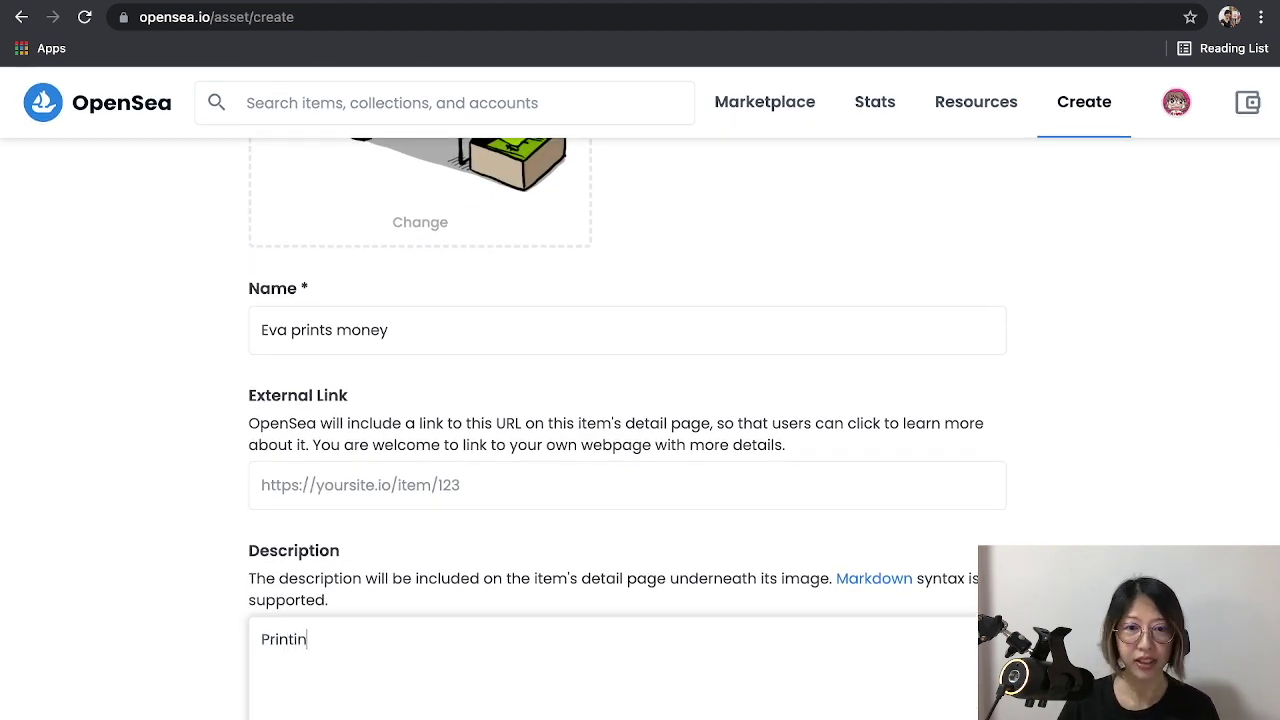
pyautogui.press('BackSpace')
pyautogui.press('BackSpace')
pyautogui.press('BackSpace')
pyautogui.press('BackSpace')
pyautogui.press('BackSpace')
pyautogui.press('BackSpace')
pyautogui.press('BackSpace')
pyautogui.press('BackSpace')
pyautogui.press('BackSpace')
pyautogui.press('BackSpace')
pyautogui.press('BackSpace')
pyautogui.press('BackSpace')
pyautogui.press('BackSpace')
pyautogui.press('BackSpace')
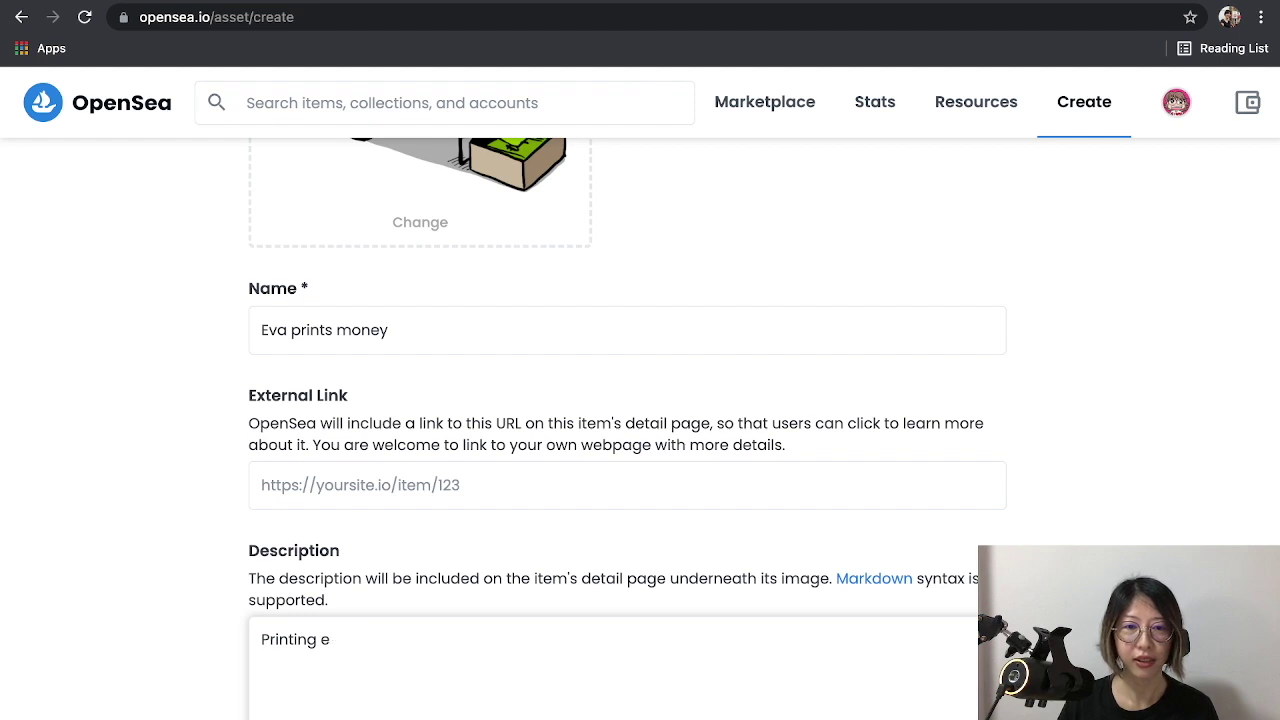
# Step: Enter "Eva from Evacomics prints endless cash..." as the new item's description
pyautogui.write('E')
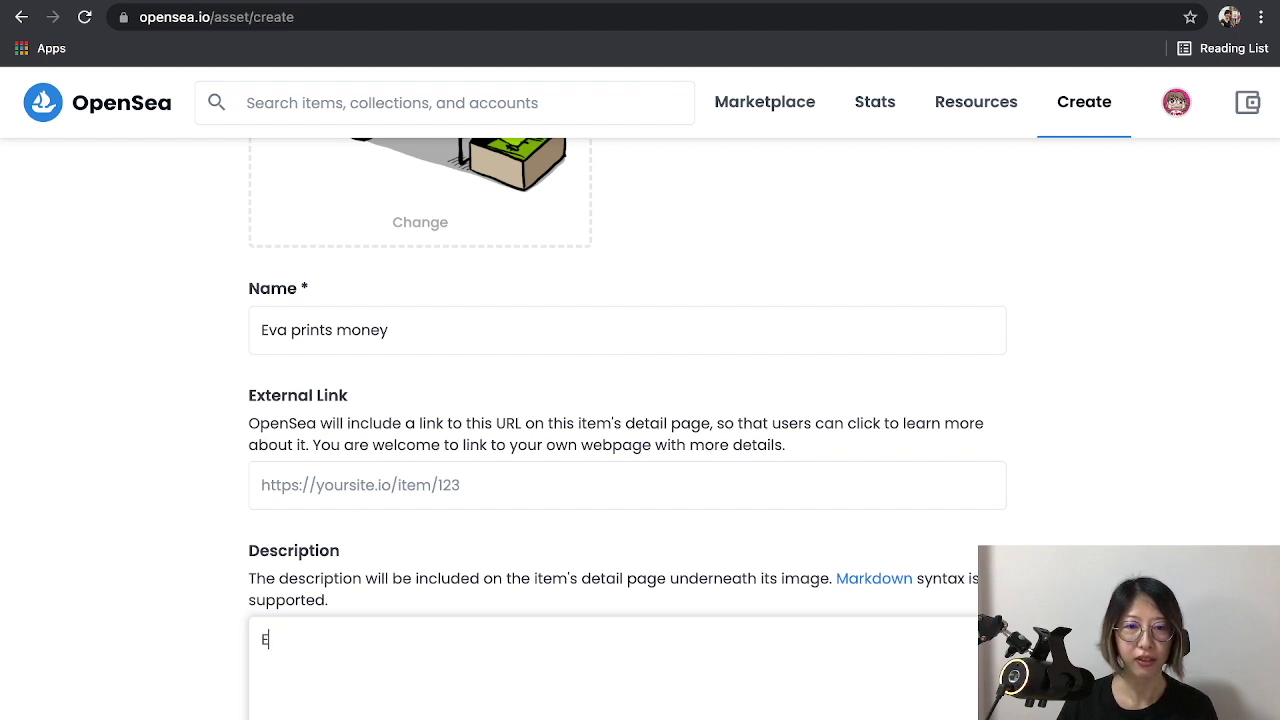
pyautogui.write('va from Evaco')
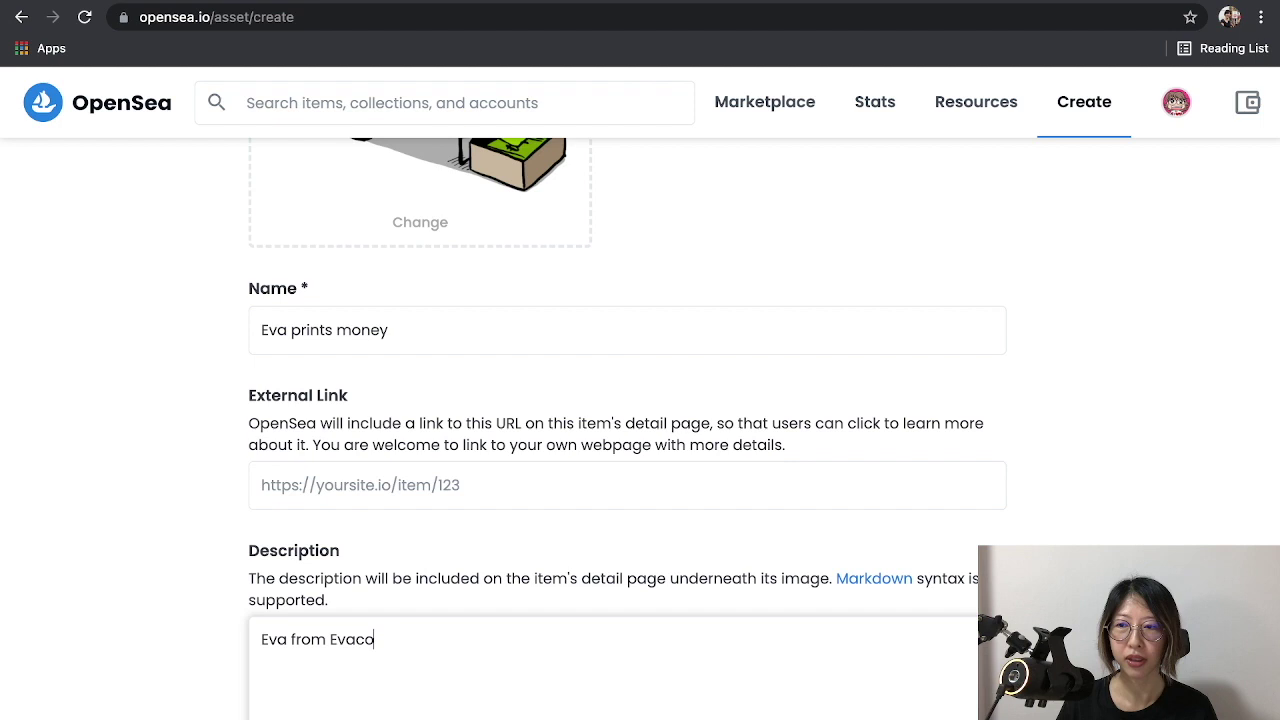
pyautogui.write('mics prints e')
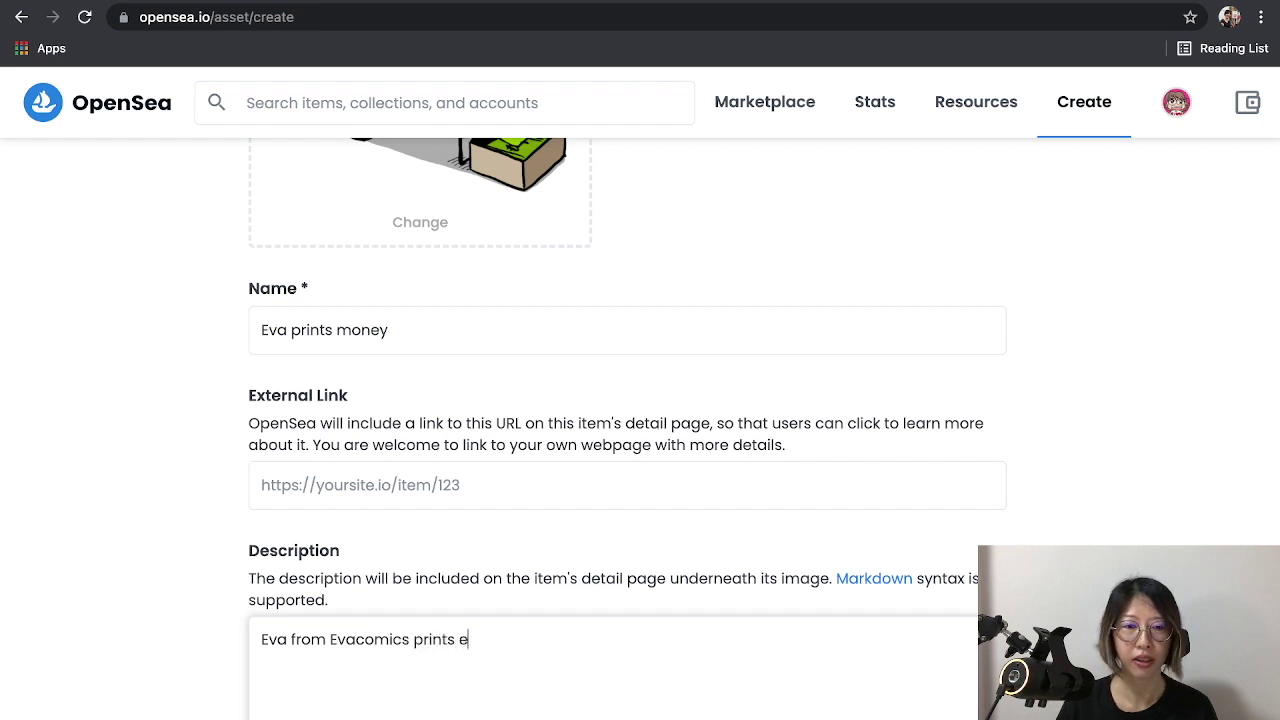
pyautogui.write('ndless cash...')
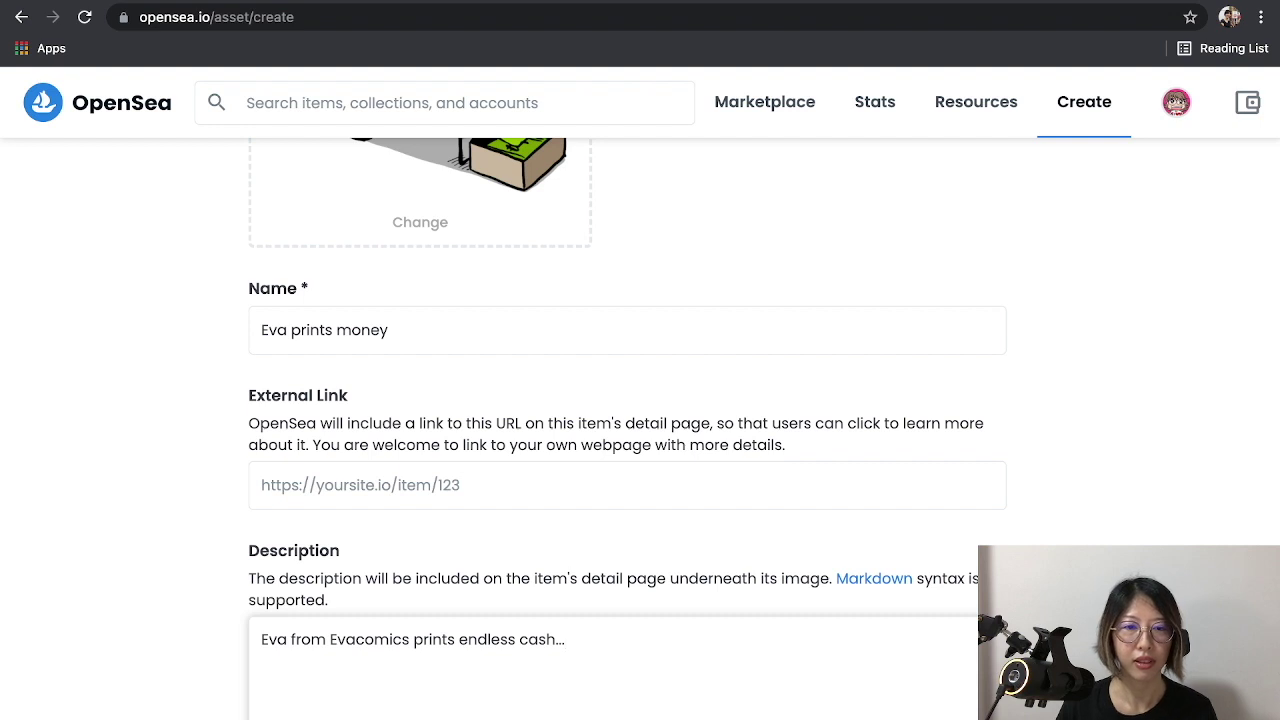
# Step: Assign the new item to the Evacomics Wallpapers collection
pyautogui.scroll(-3, 640, 430)
pyautogui.scroll(-2, 640, 430)
pyautogui.click(355, 616)
pyautogui.press('Escape')
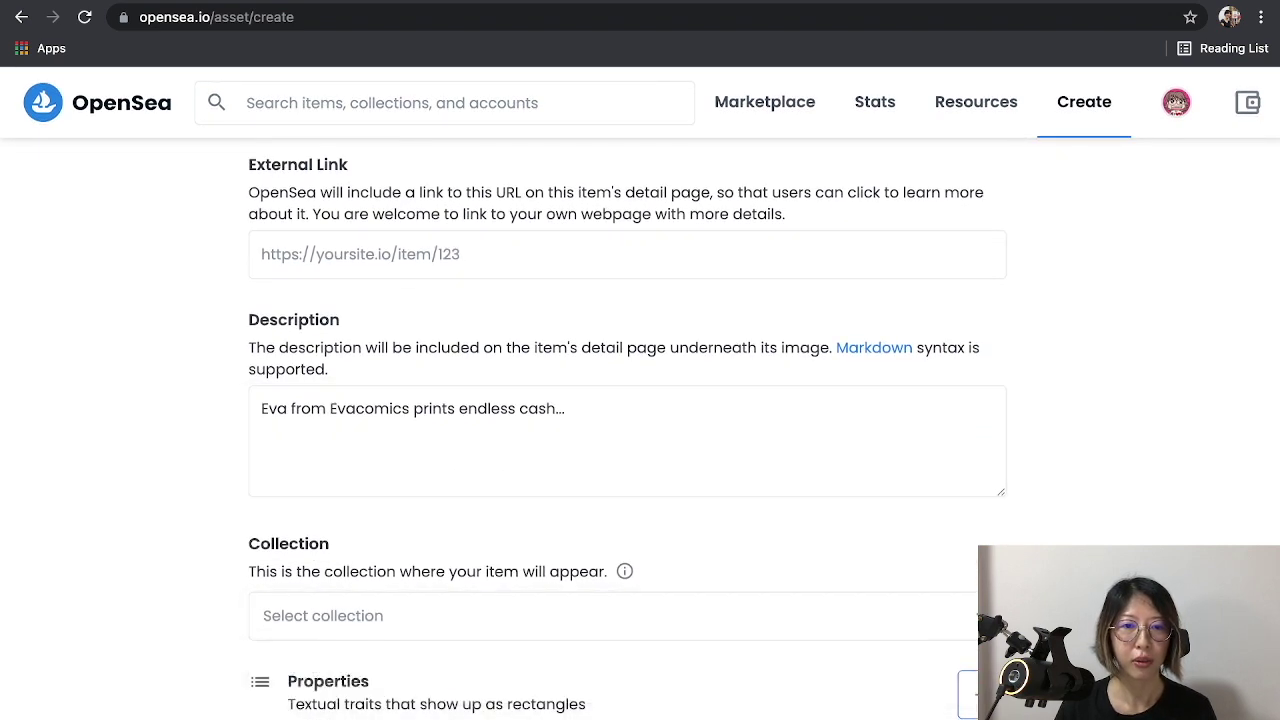
pyautogui.click(355, 616)
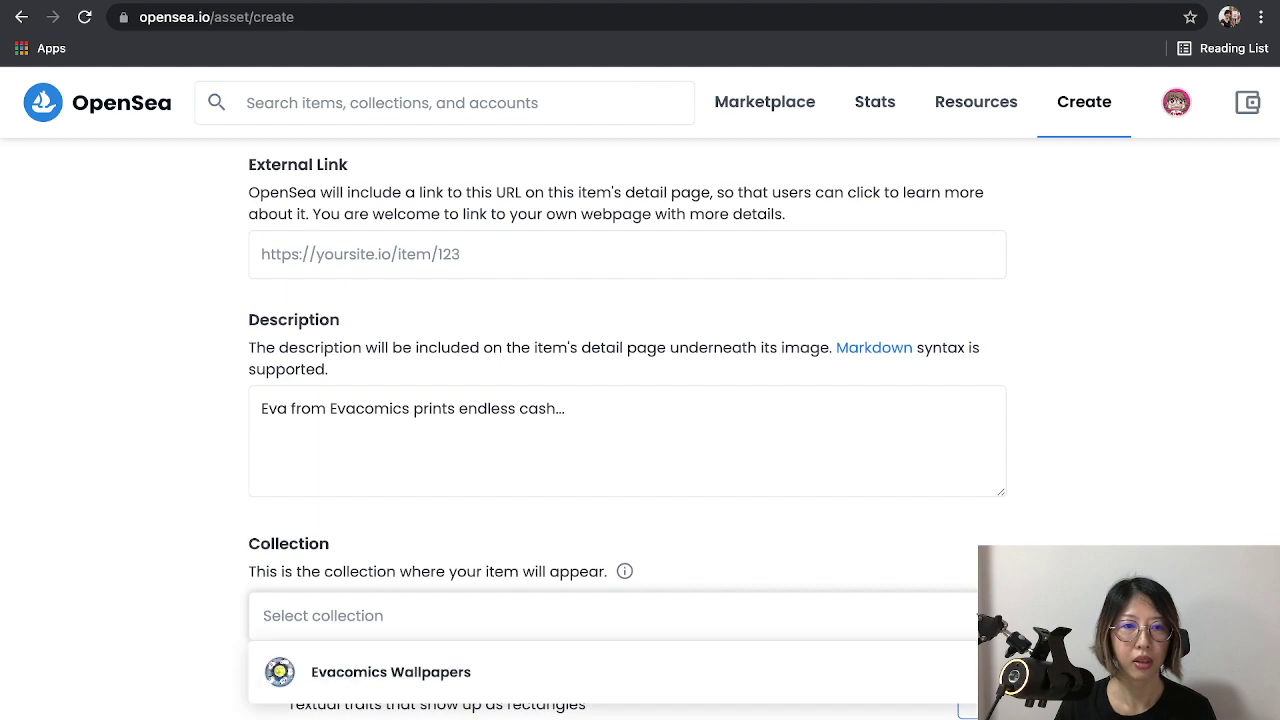
pyautogui.click(390, 672)
# Step: Look over the item's traits, content and supply settings and highlight the supply value
pyautogui.scroll(-5, 640, 430)
pyautogui.scroll(-2, 640, 430)
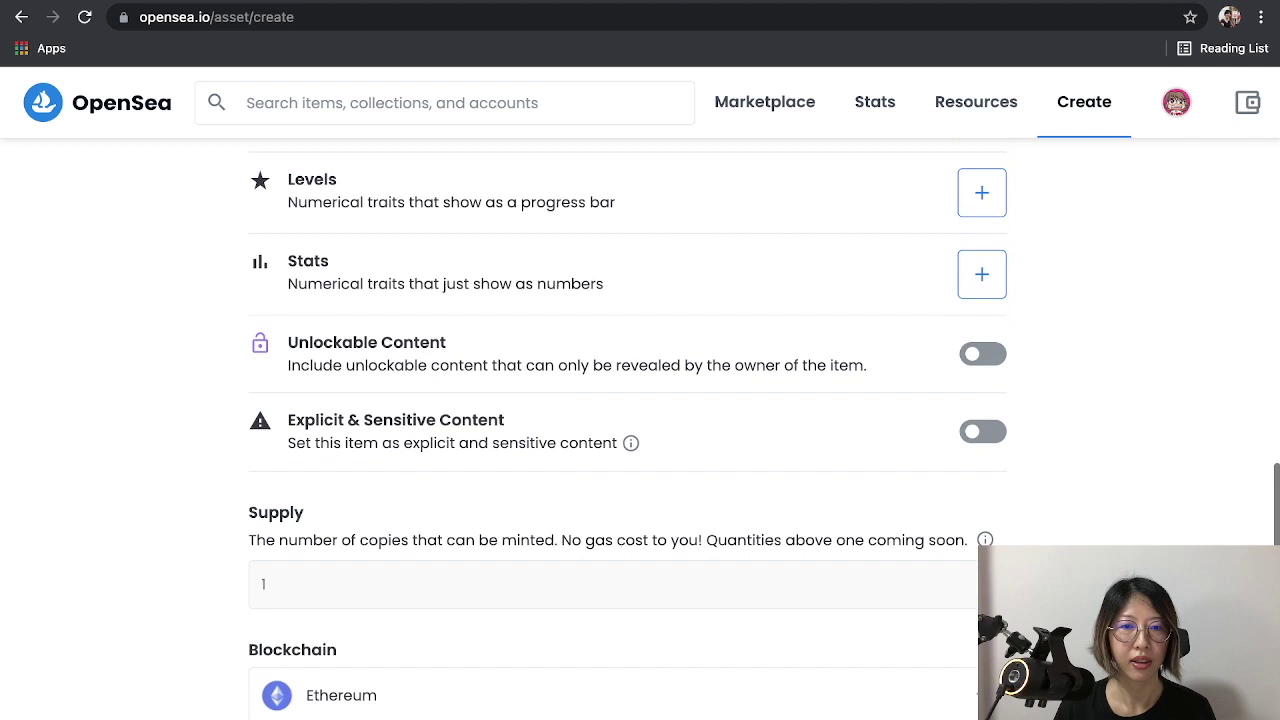
pyautogui.scroll(-1, 640, 430)
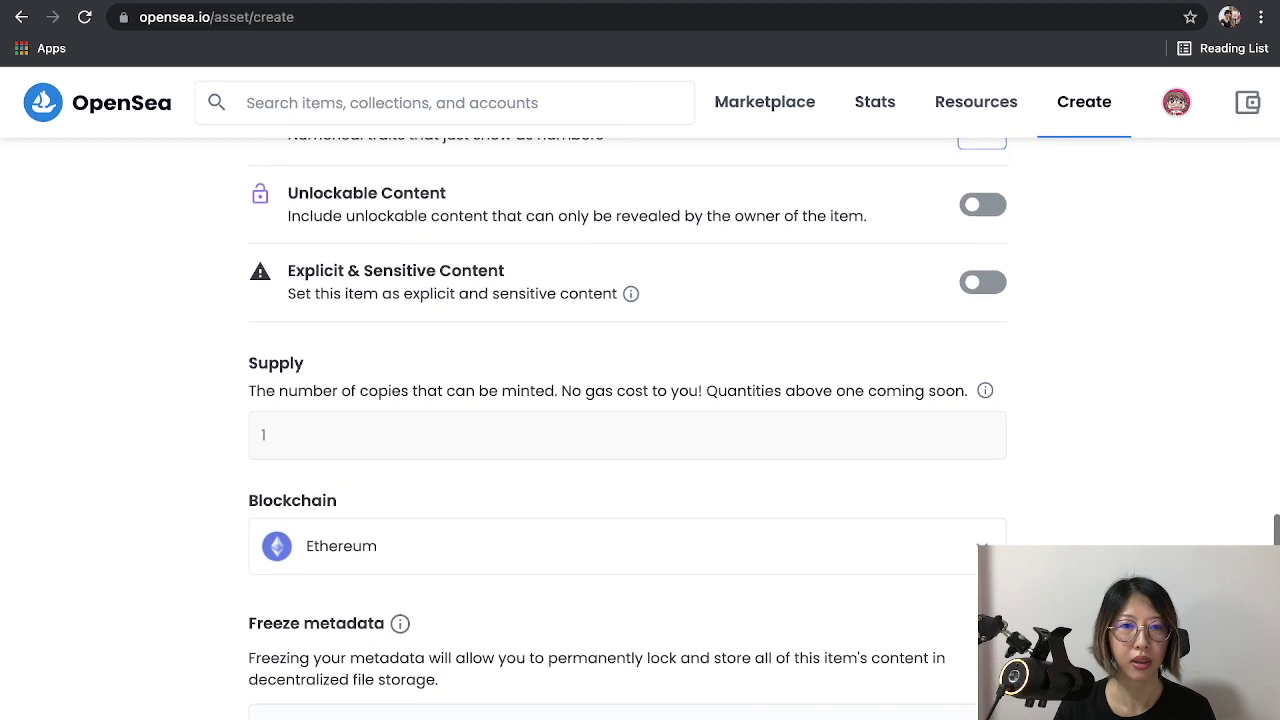
pyautogui.doubleClick(263, 431)
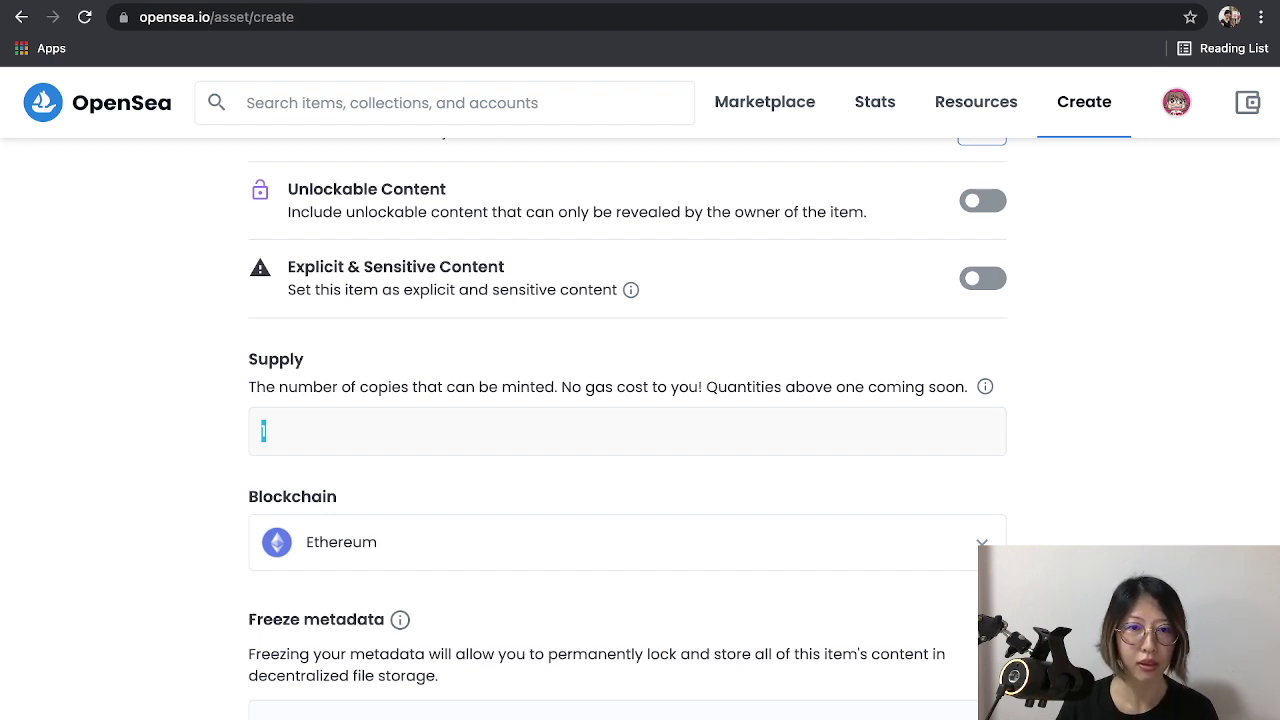
pyautogui.scroll(2, 640, 430)
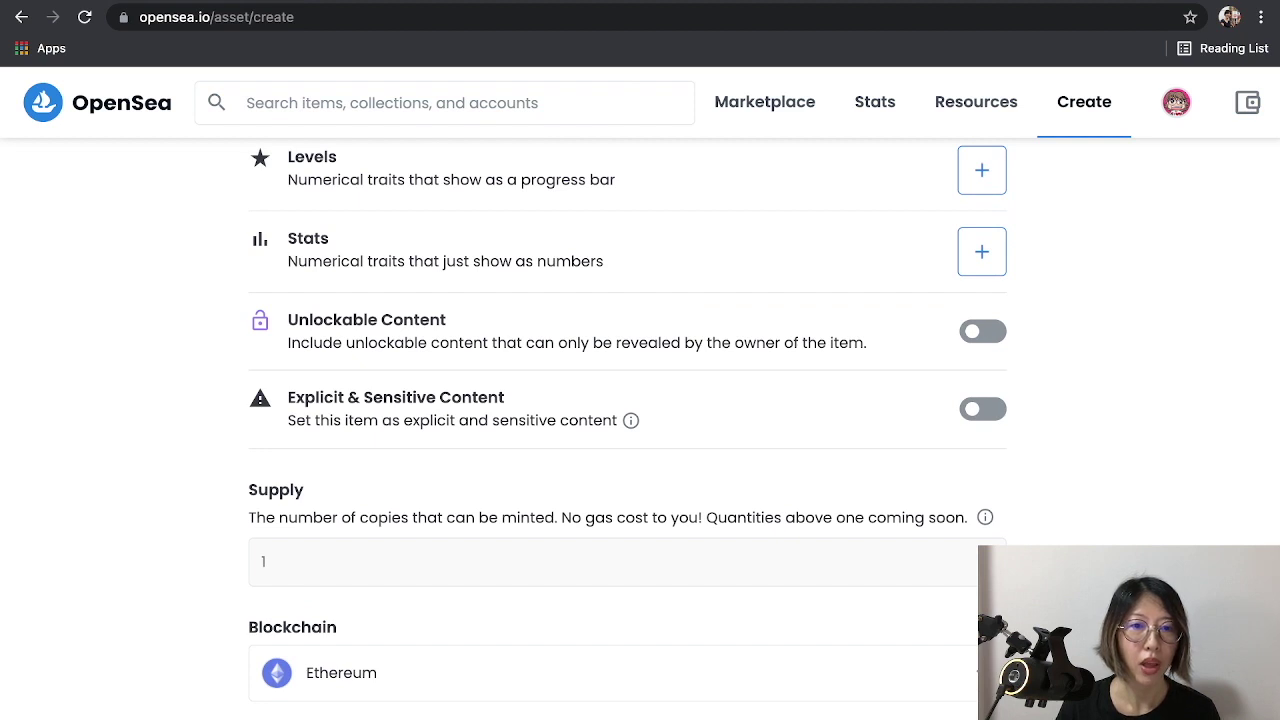
pyautogui.doubleClick(263, 562)
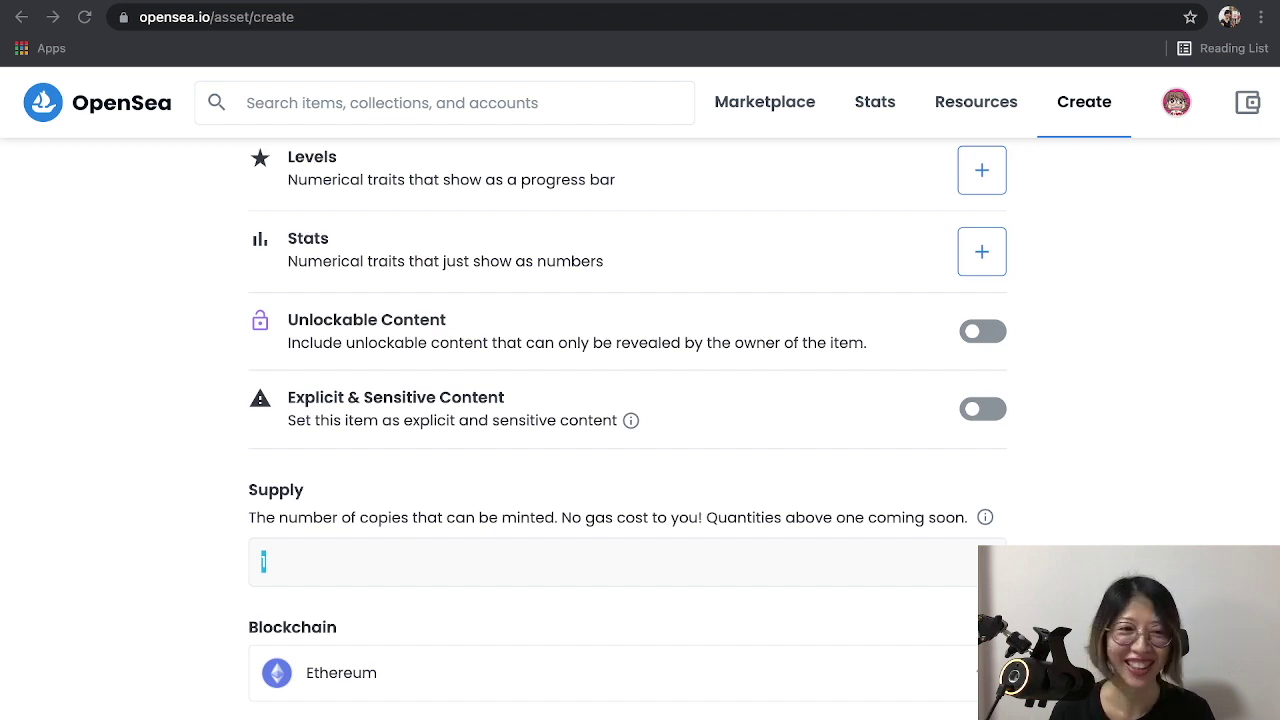
pyautogui.click(263, 561)
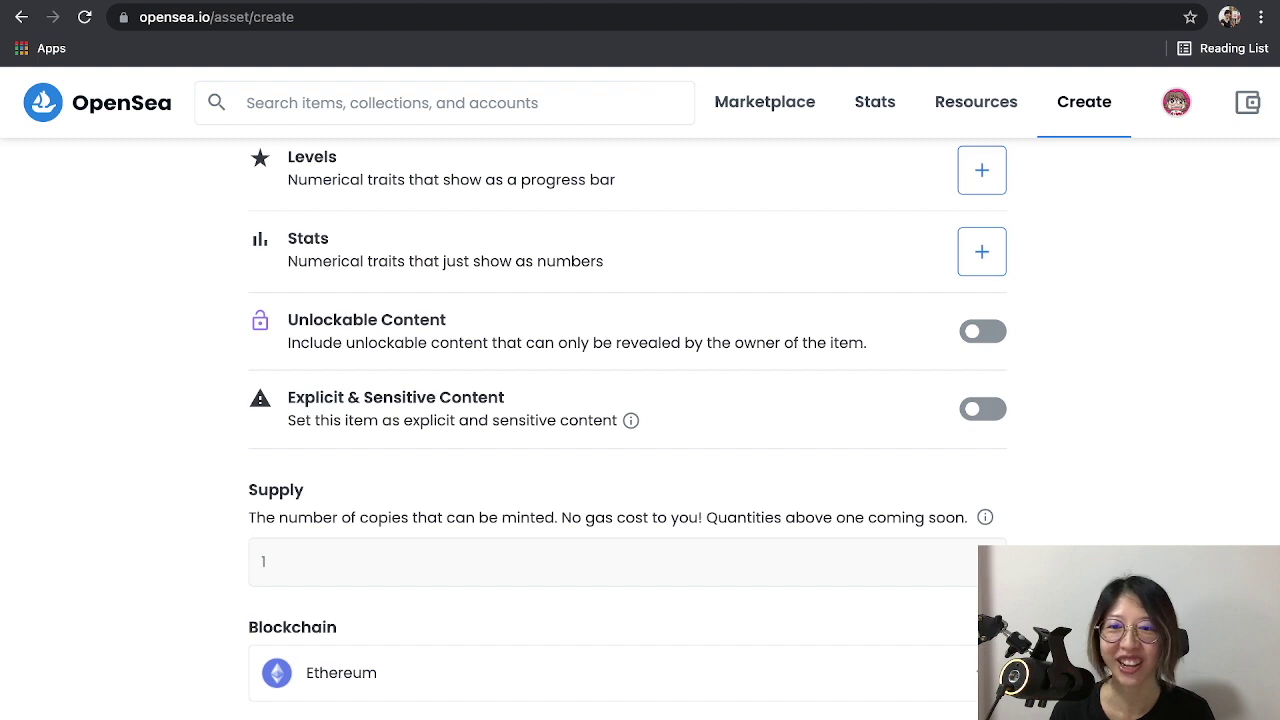
# Step: Set the new item's blockchain to Polygon
pyautogui.scroll(-1, 627, 420)
pyautogui.click(612, 611)
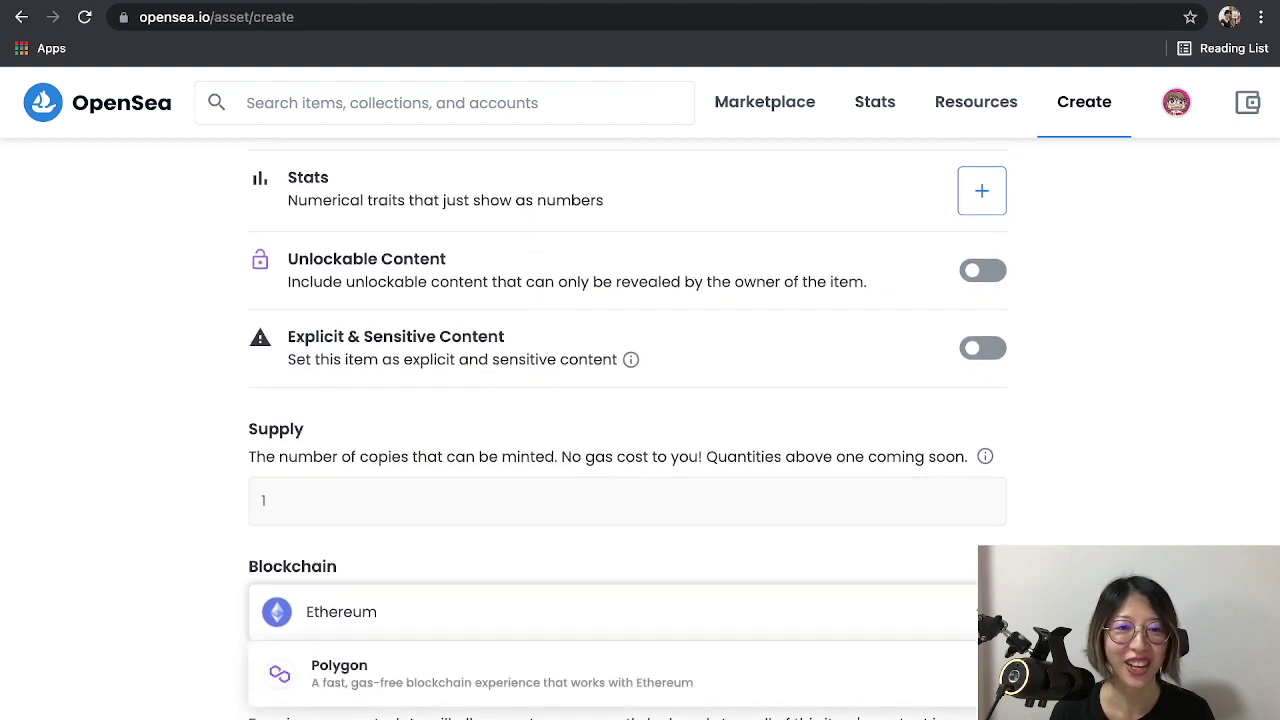
pyautogui.click(612, 673)
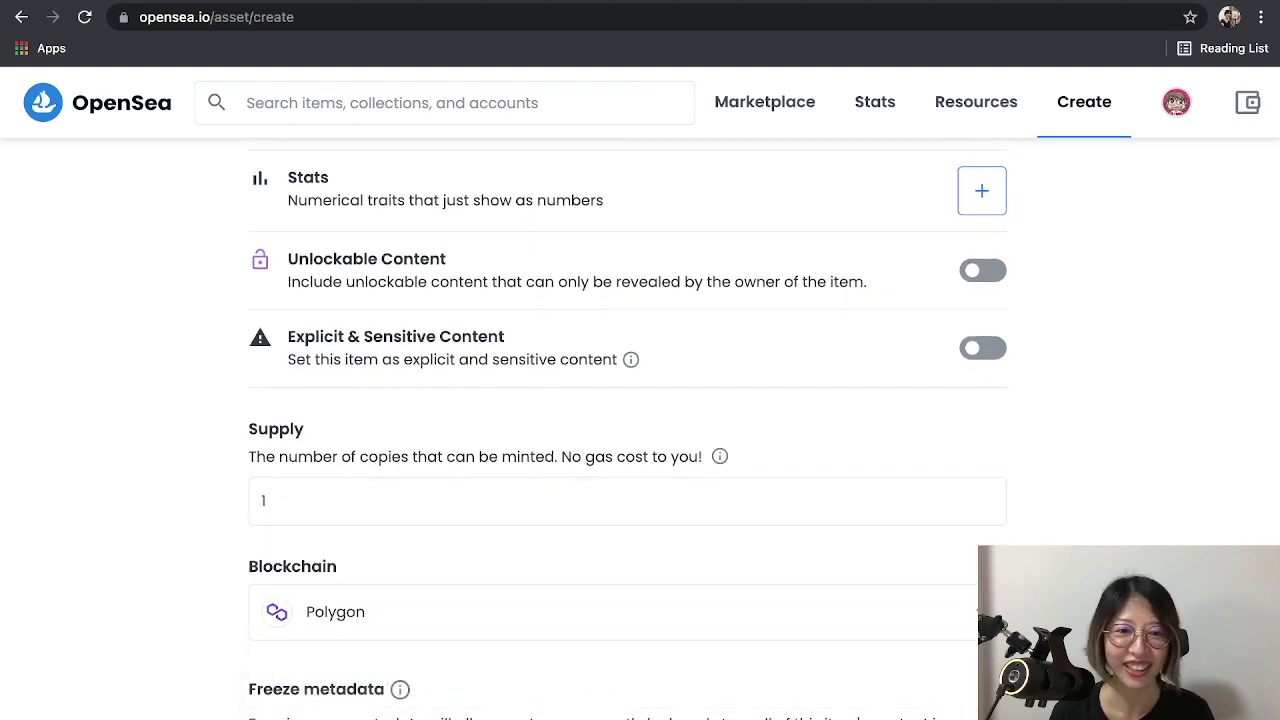
# Step: Review the filled-in form and change "prints" to "printing" in the item's description
pyautogui.scroll(-4, 627, 420)
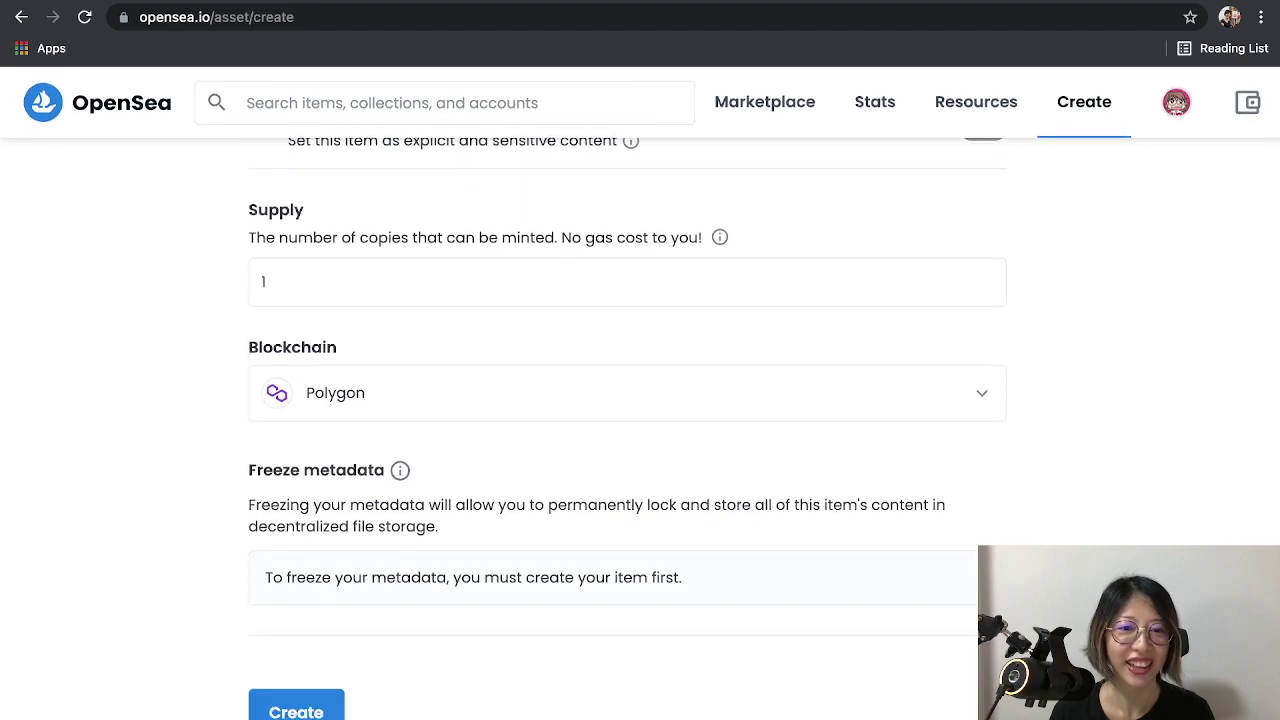
pyautogui.scroll(20, 627, 420)
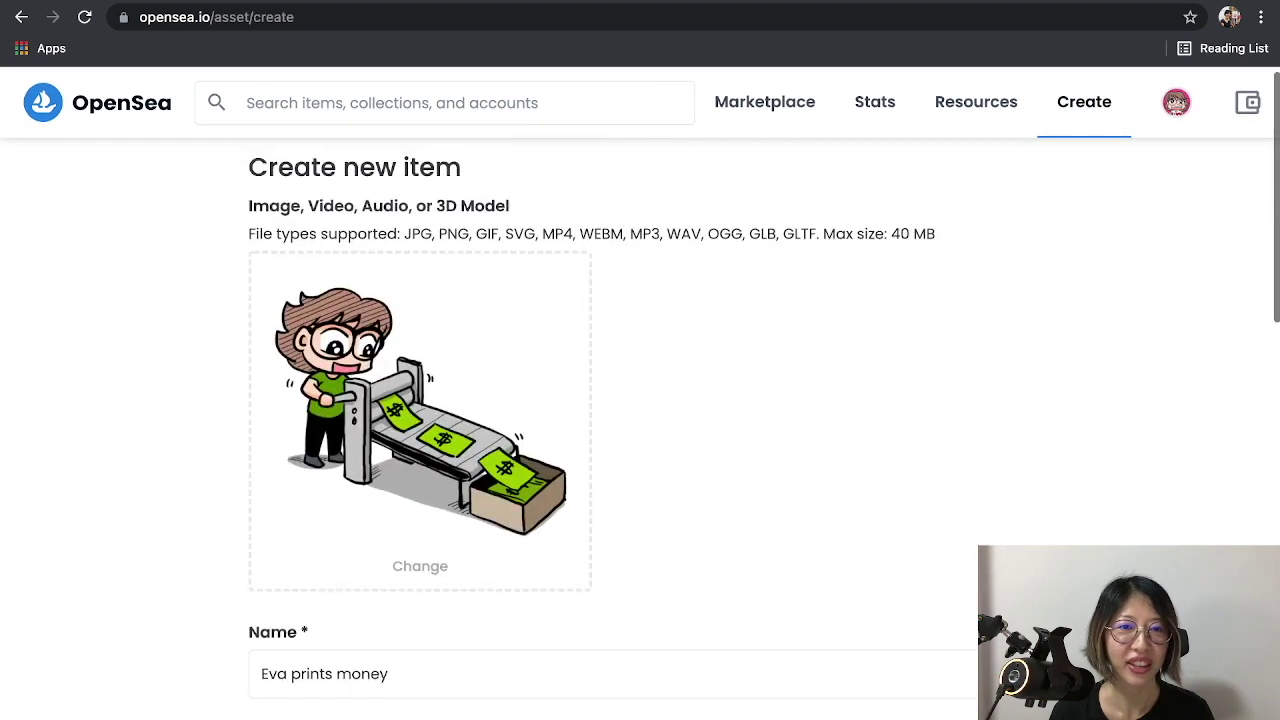
pyautogui.scroll(-6, 627, 420)
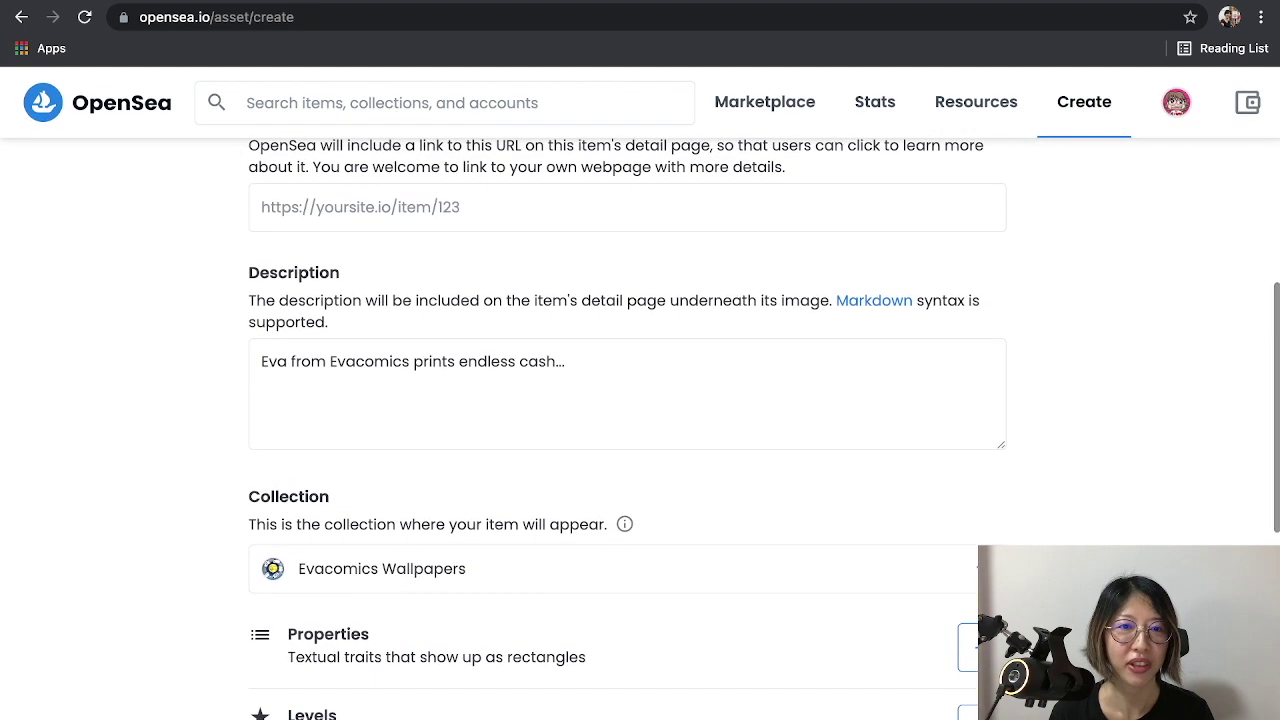
pyautogui.click(455, 361)
pyautogui.press('BackSpace')
pyautogui.write('ijy')
pyautogui.press('BackSpace')
pyautogui.press('BackSpace')
pyautogui.press('BackSpace')
pyautogui.write('ing')
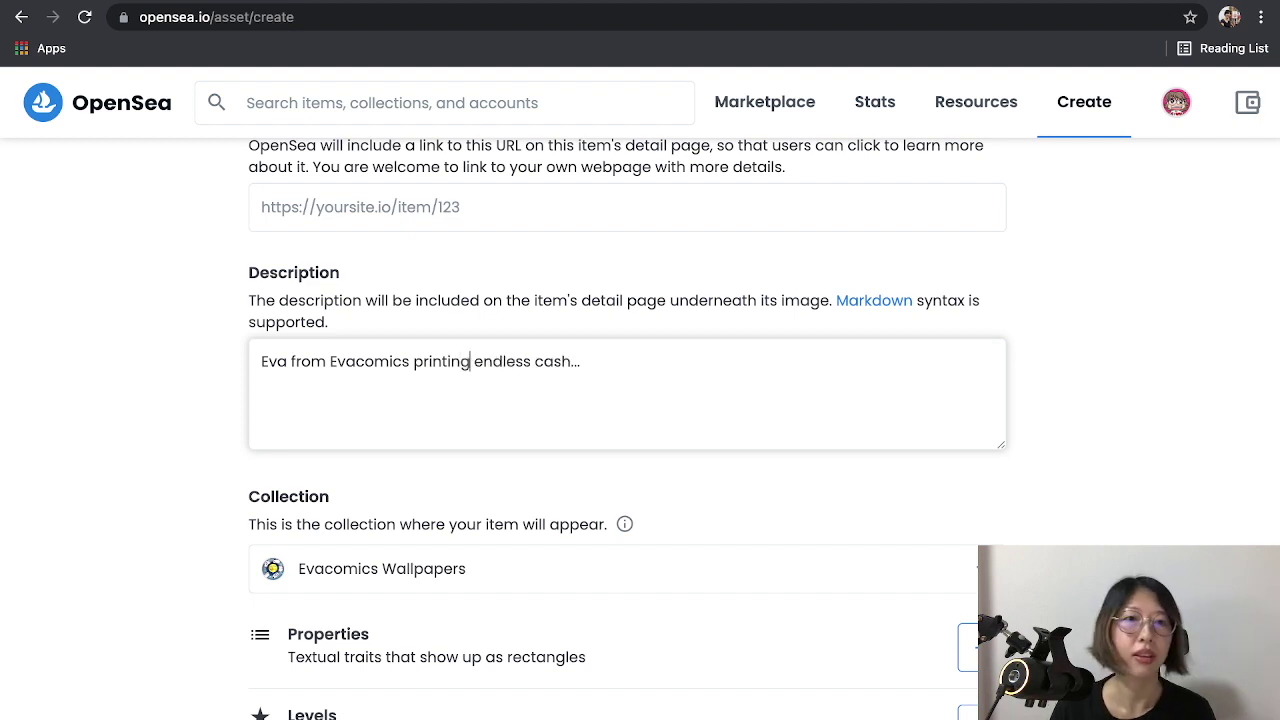
# Step: Create the Eva prints money item and dismiss the creation message to show its item page
pyautogui.scroll(-10, 628, 428)
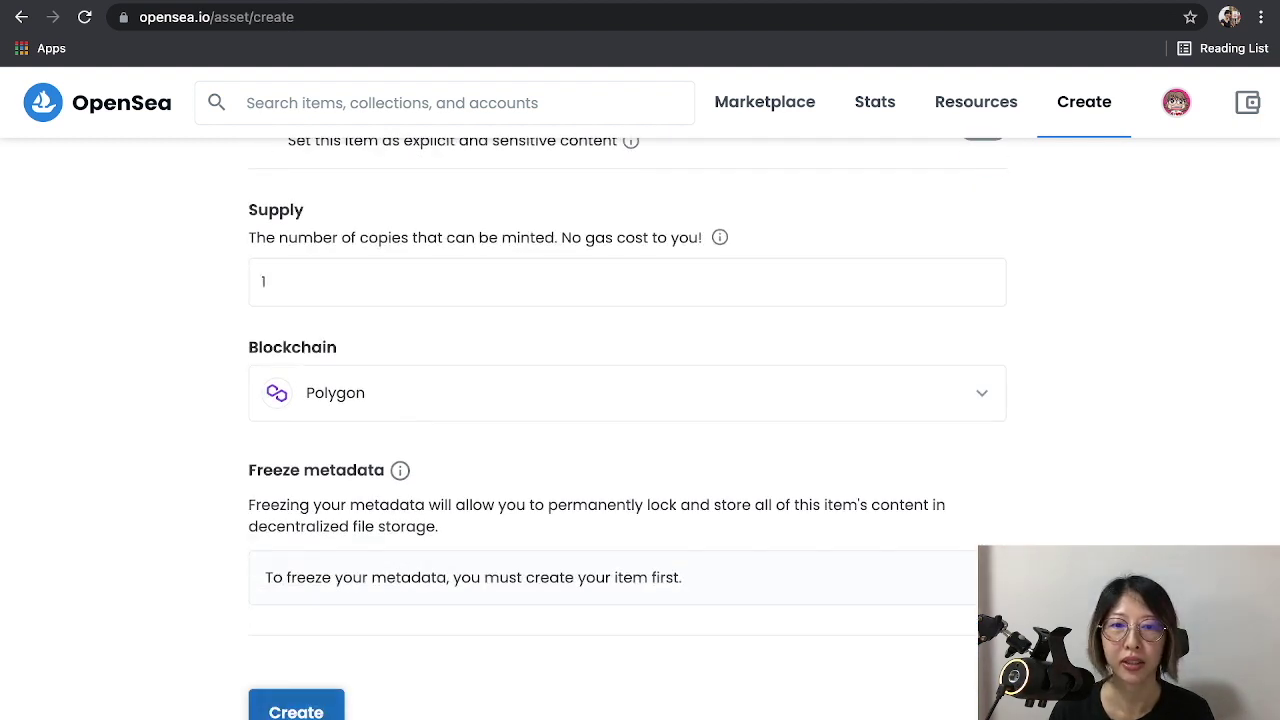
pyautogui.click(296, 710)
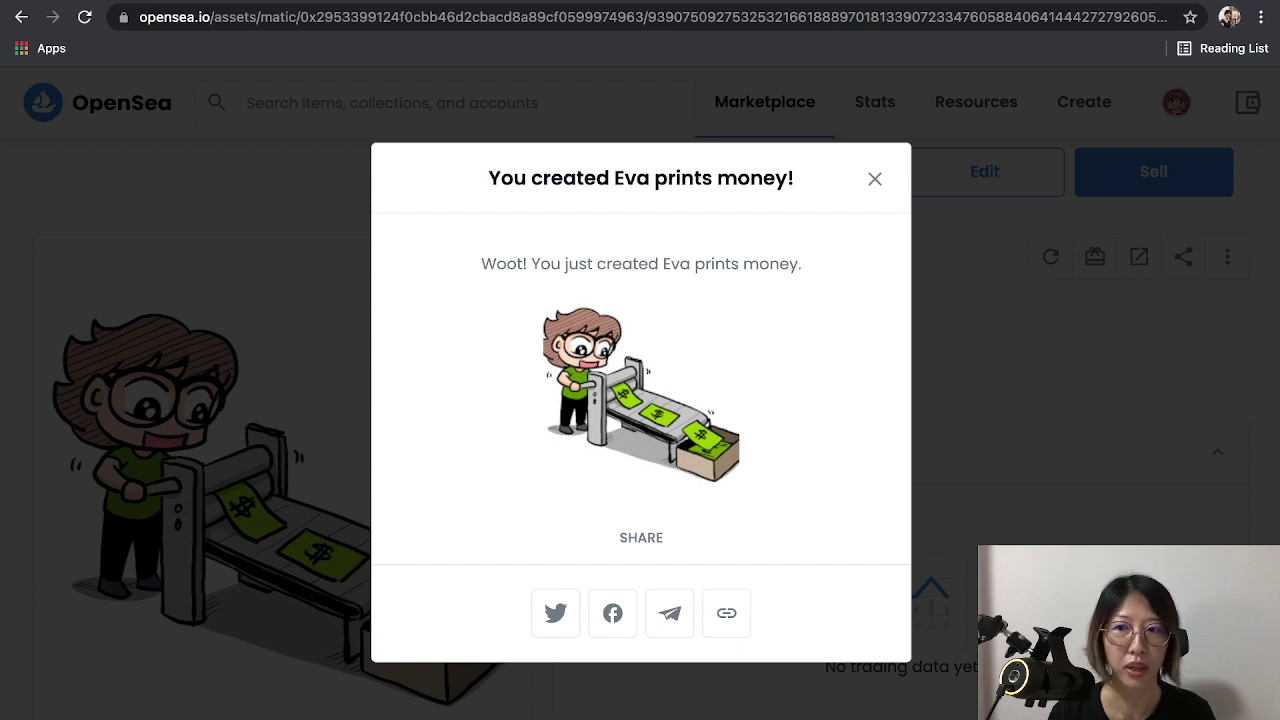
pyautogui.press('Escape')
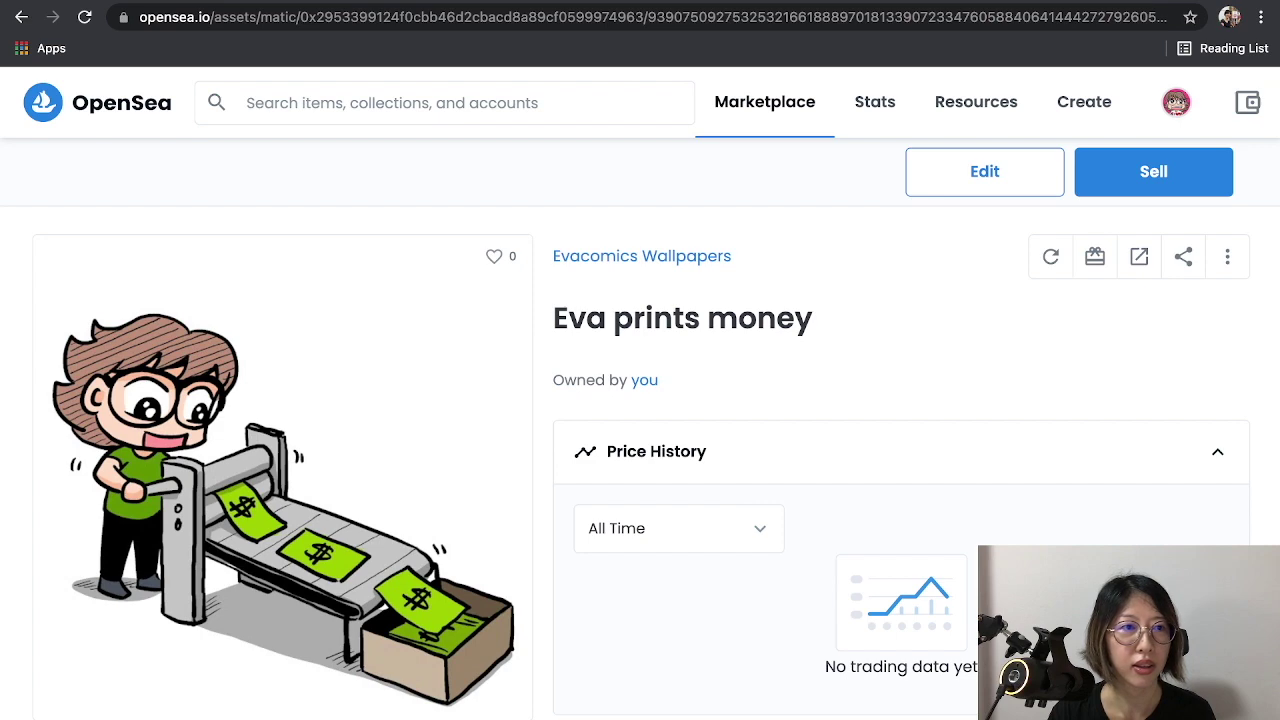
# Step: Start selling the Eva prints money item and set its price to .01 ETH
pyautogui.click(1153, 171)
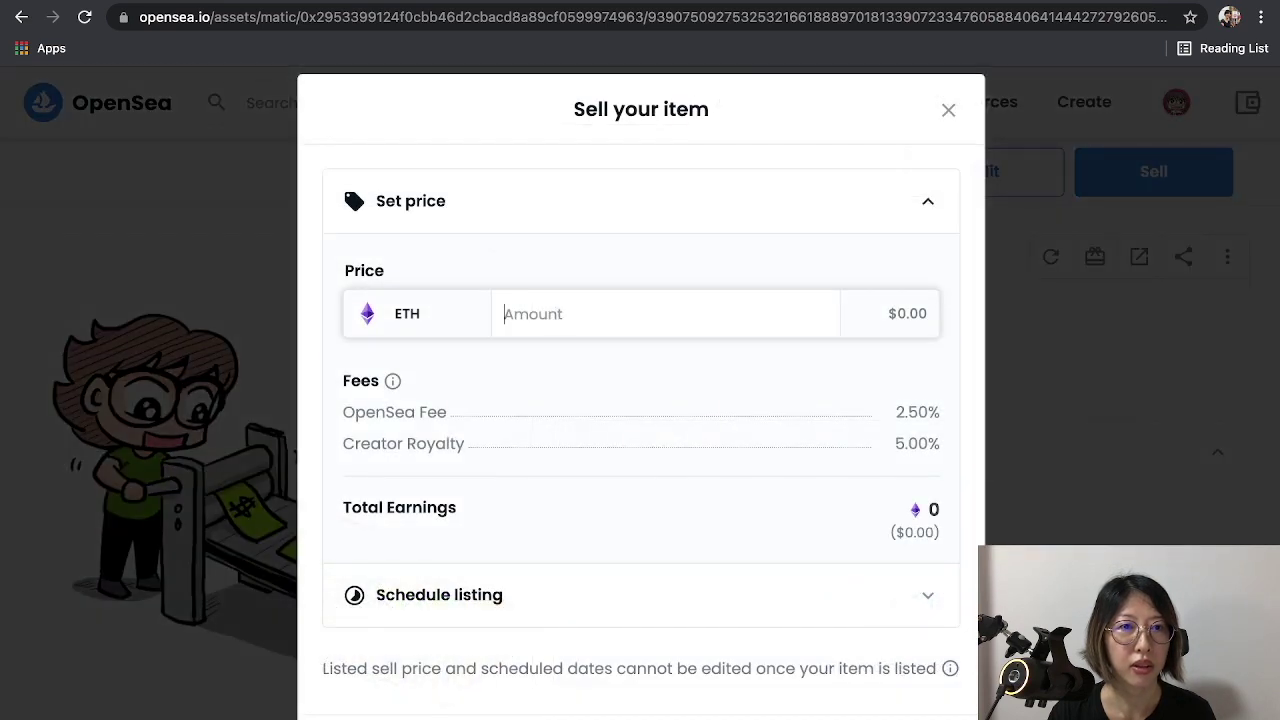
pyautogui.click(640, 201)
pyautogui.click(640, 270)
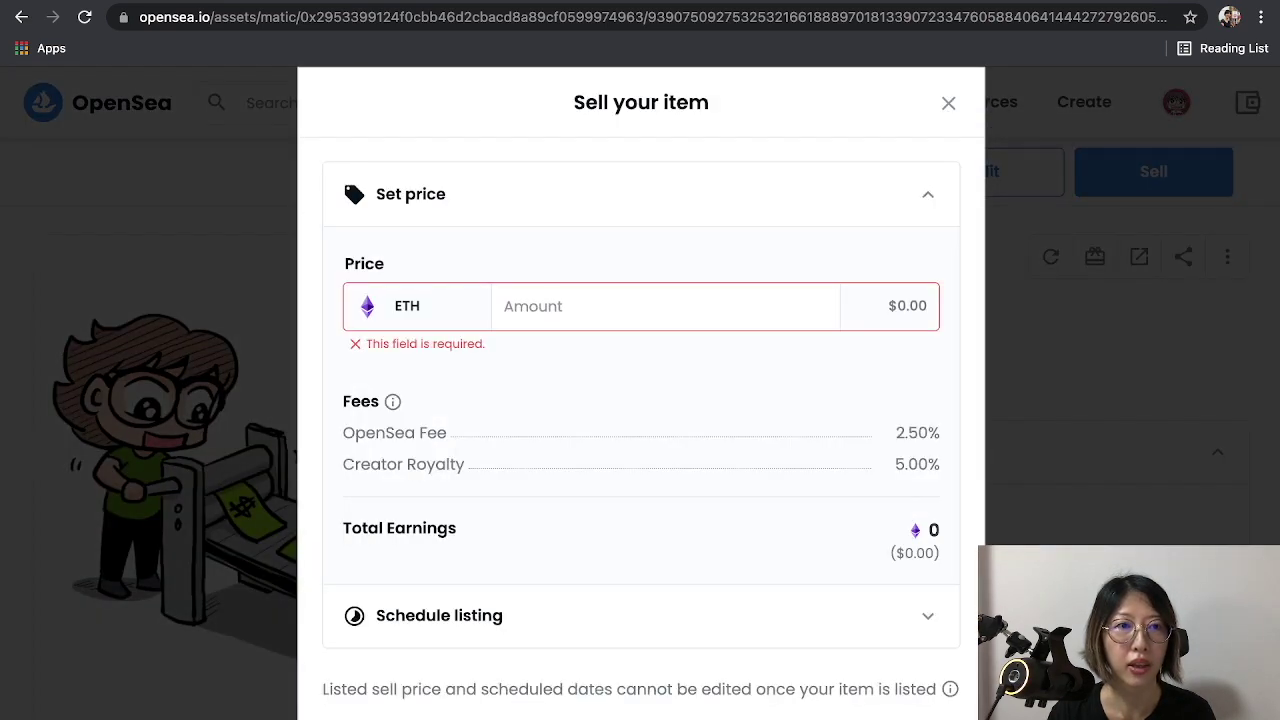
pyautogui.click(928, 194)
pyautogui.click(928, 269)
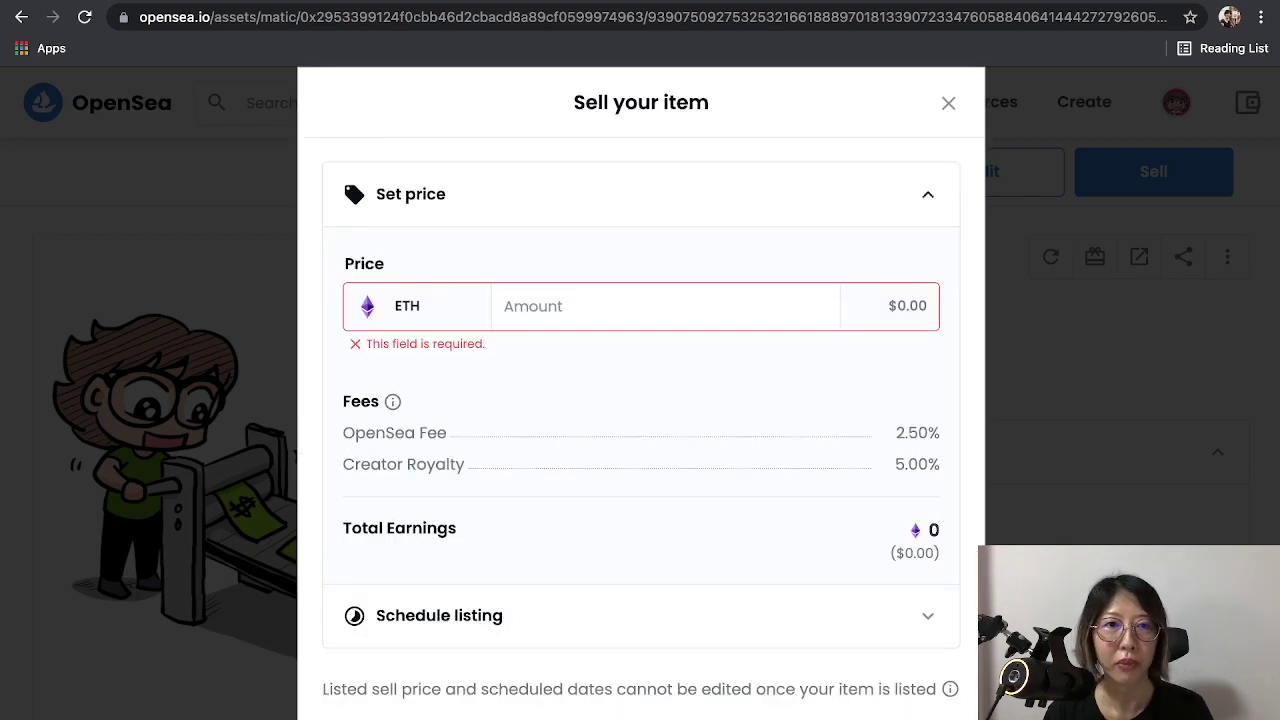
pyautogui.click(928, 194)
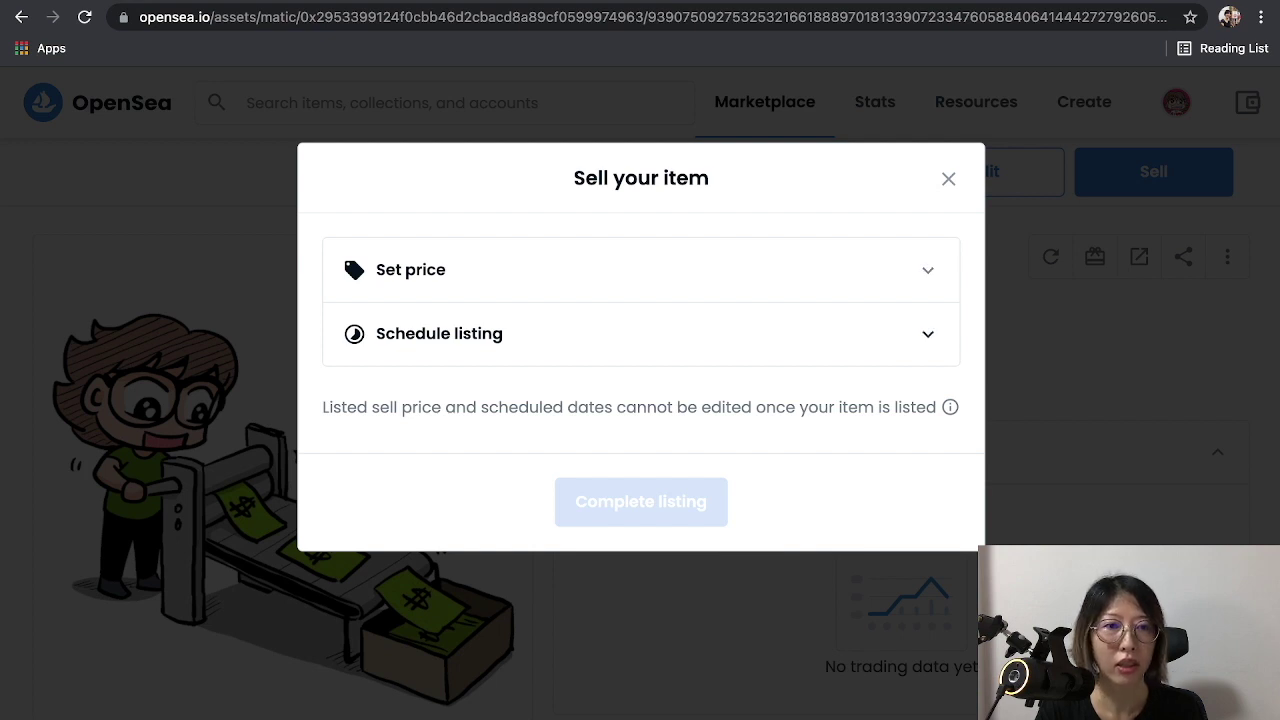
pyautogui.click(640, 270)
pyautogui.click(533, 306)
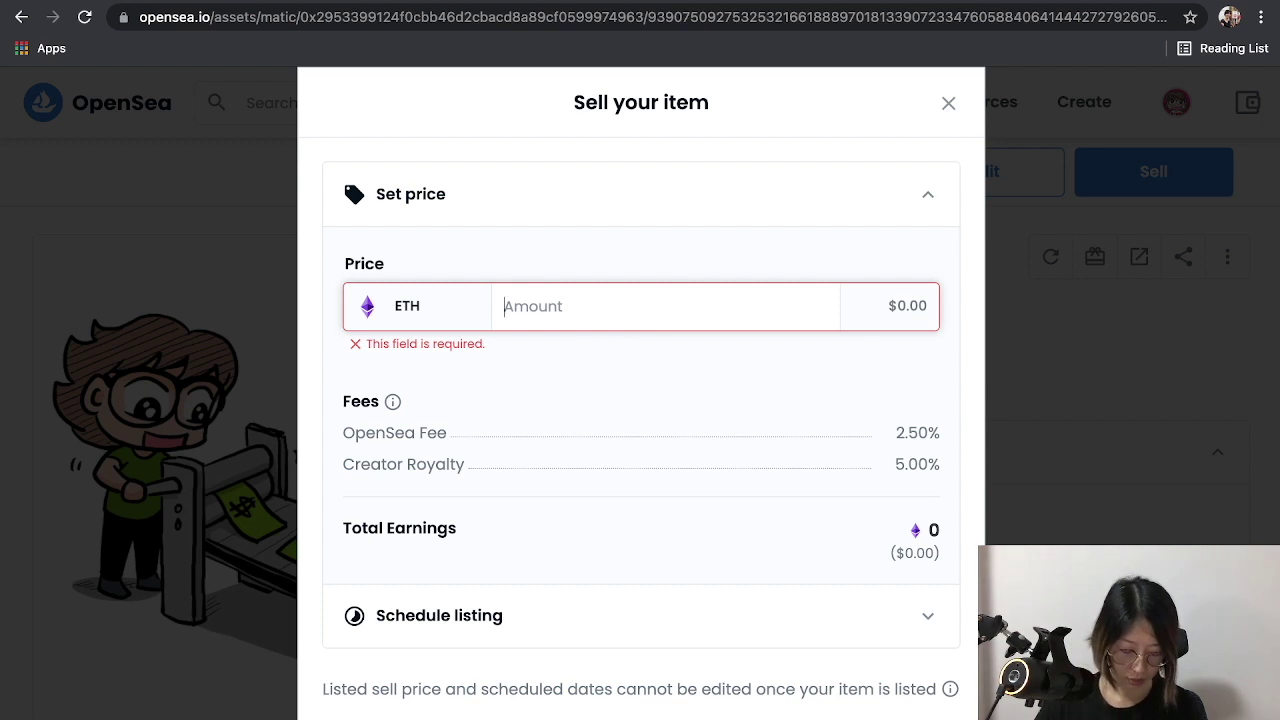
pyautogui.write('.')
pyautogui.write('01')
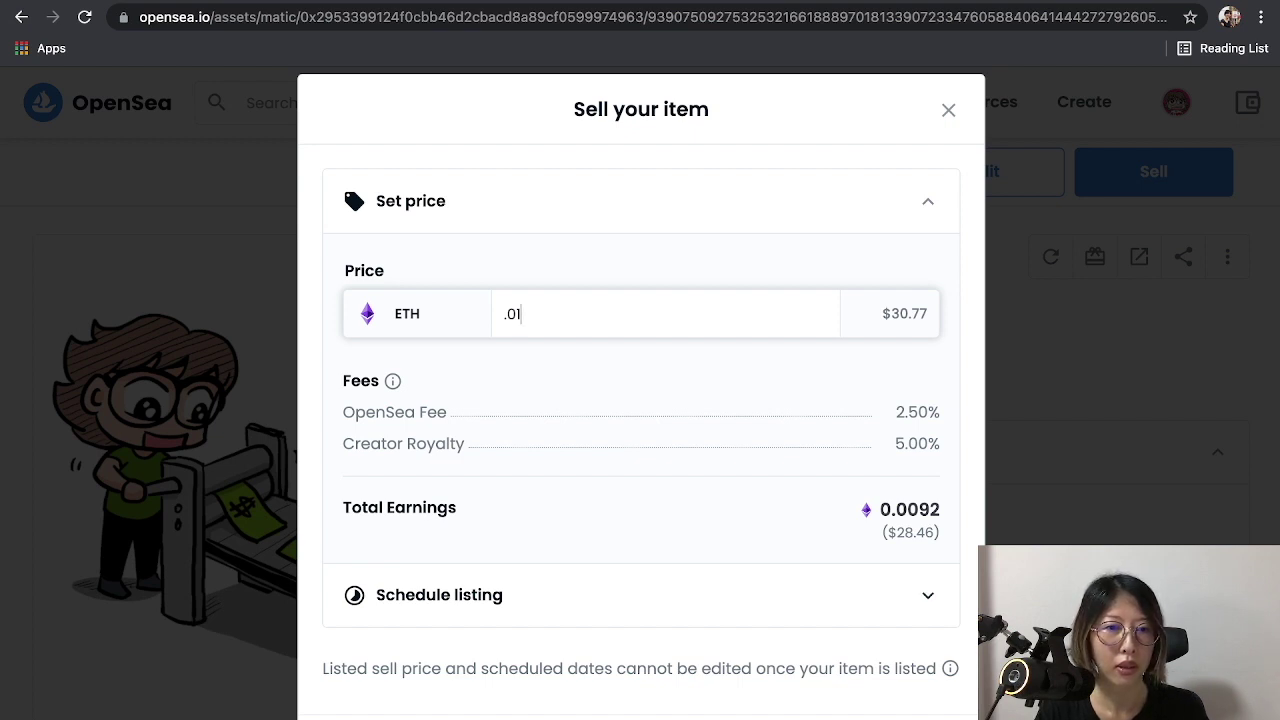
# Step: Expand the listing schedule and check its start and end dates together with the price and fees
pyautogui.click(640, 595)
pyautogui.scroll(-3, 790, 645)
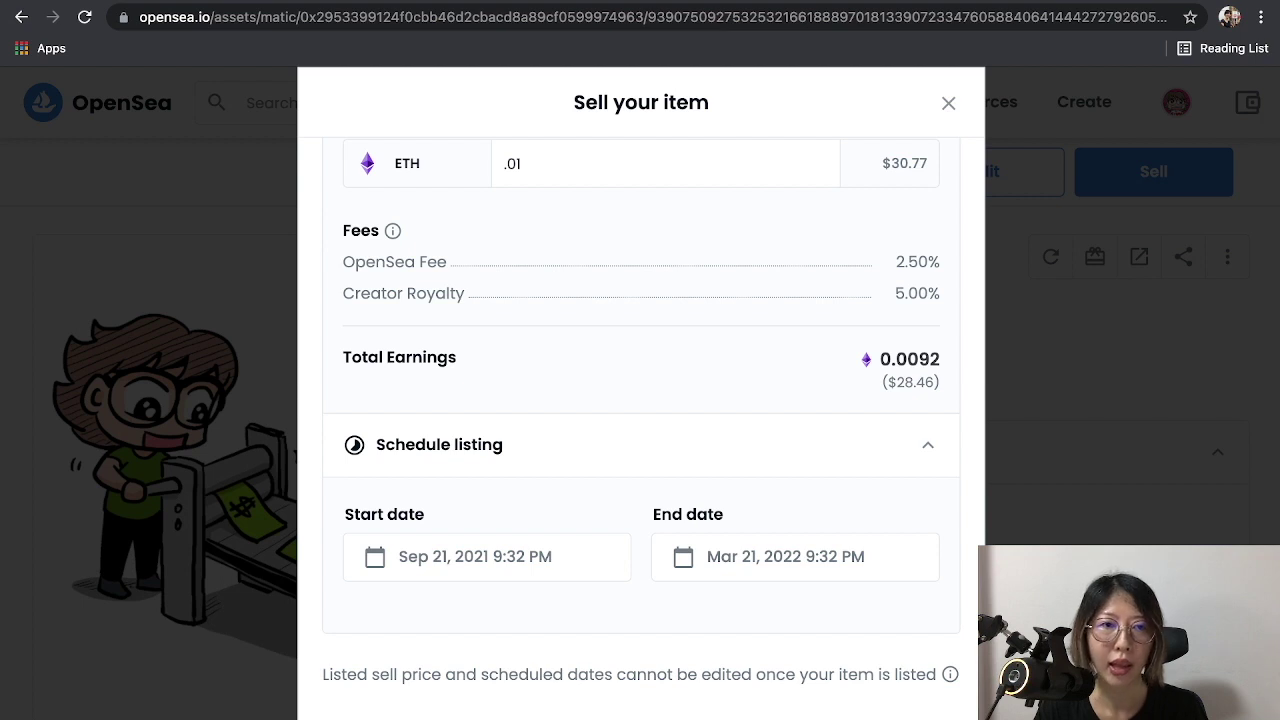
pyautogui.scroll(3, 795, 556)
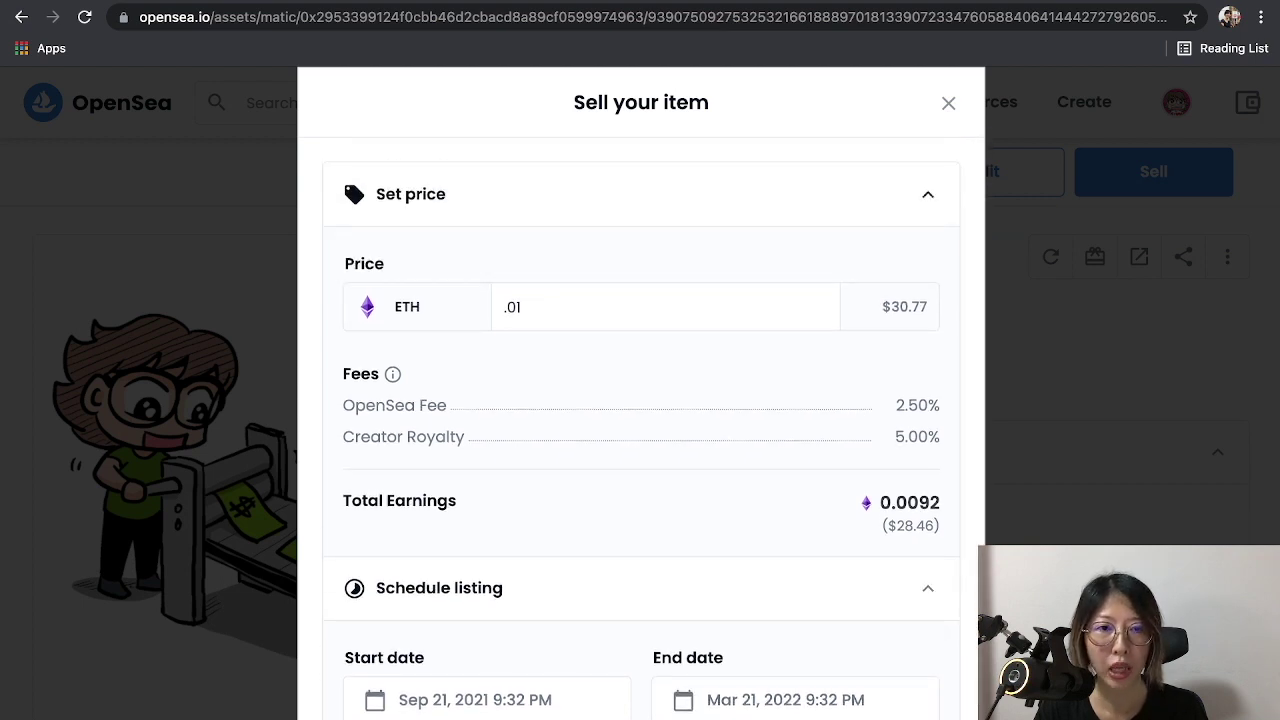
# Step: Complete the listing by signing the wallet message, and look over the listed item's page
pyautogui.scroll(-3, 652, 428)
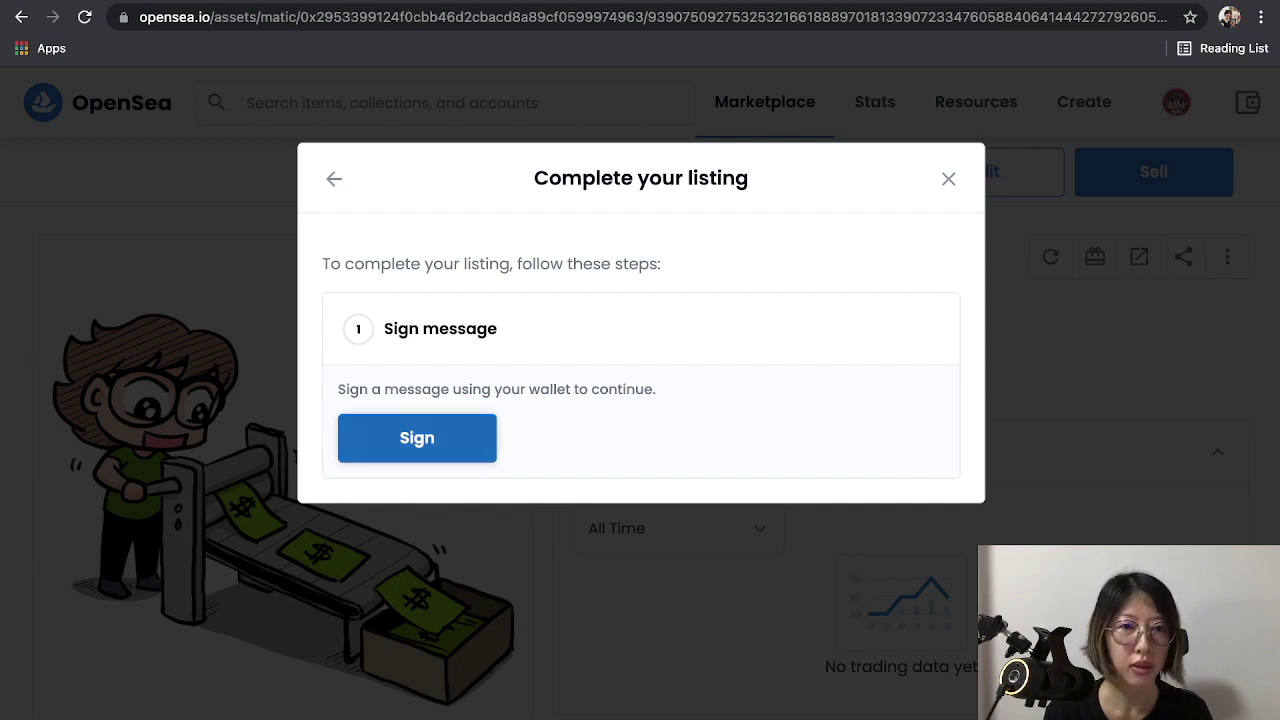
pyautogui.click(417, 438)
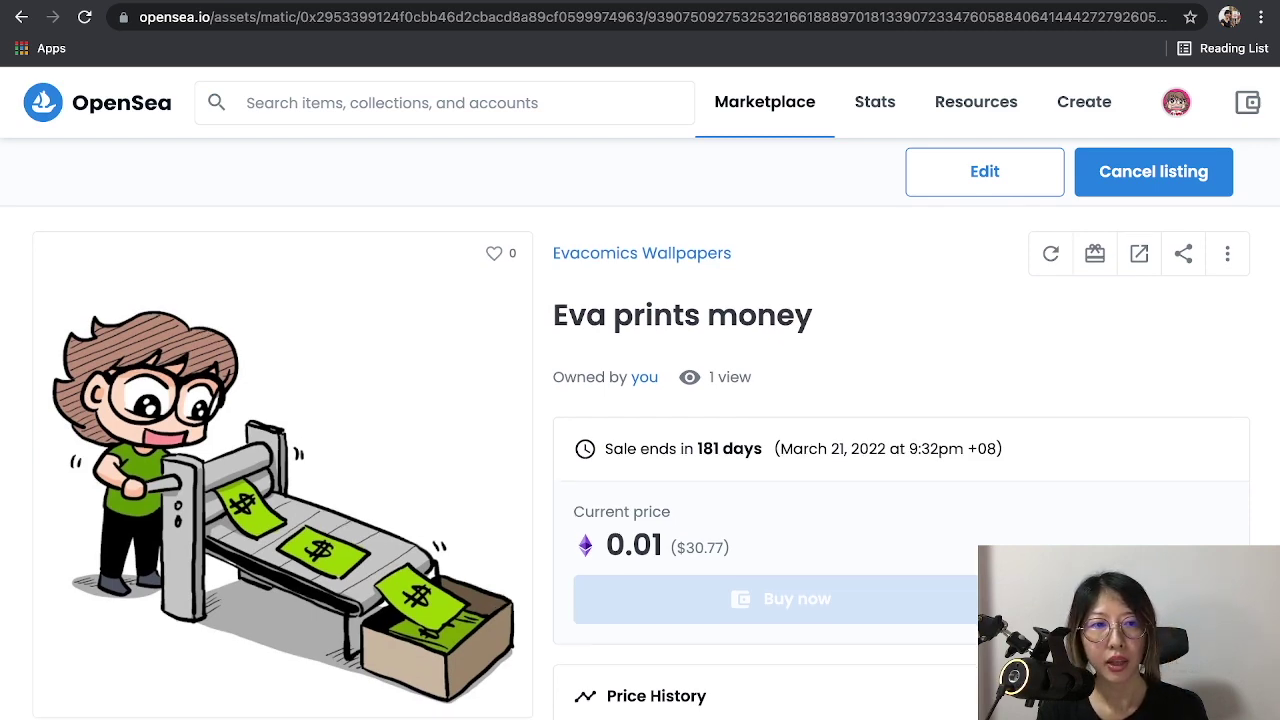
pyautogui.scroll(-4, 640, 430)
pyautogui.scroll(5, 640, 430)
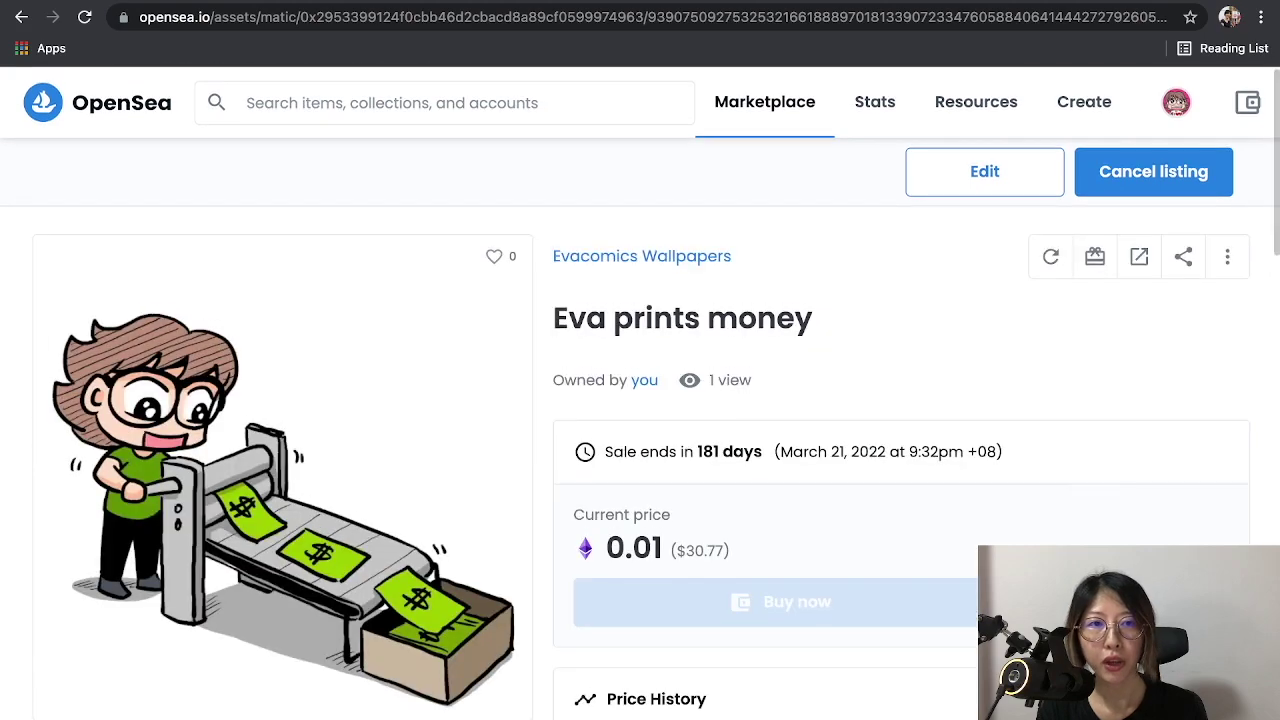
# Step: Open Crypto Bunnies to the Moon from the Evacomics Wallpapers collection and examine its auction details and trading history
pyautogui.click(650, 257)
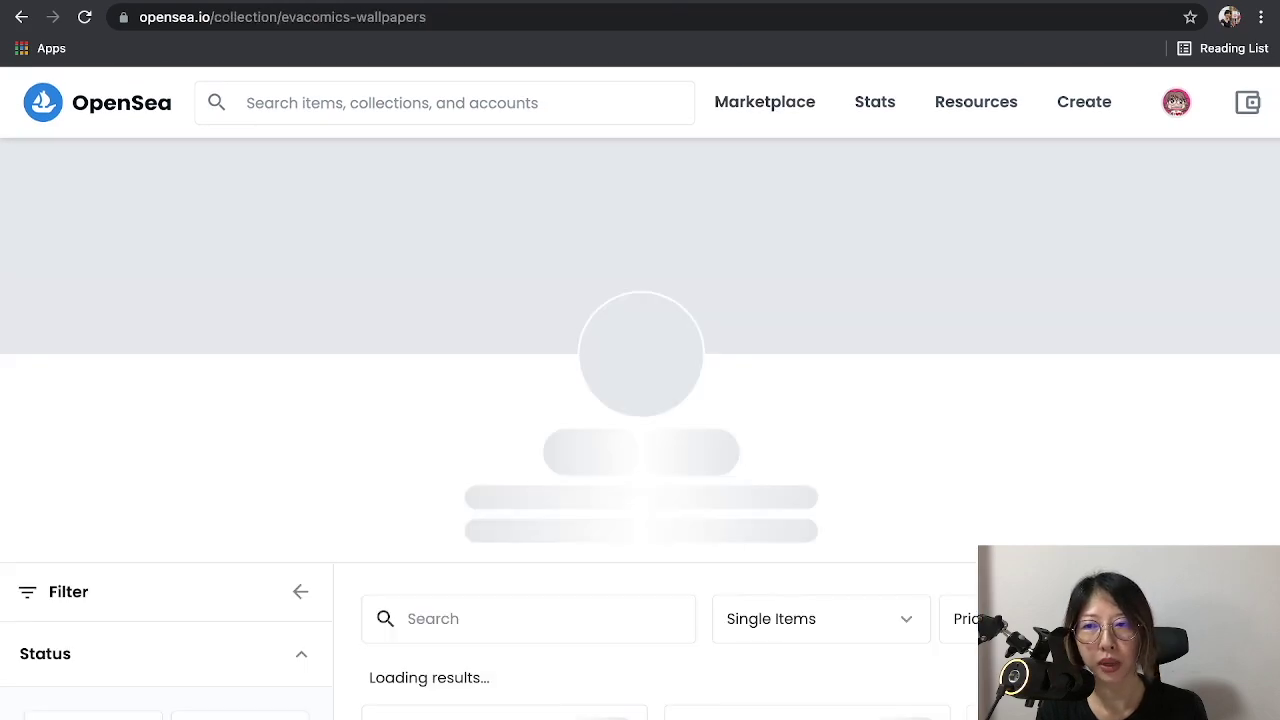
pyautogui.scroll(-5, 617, 450)
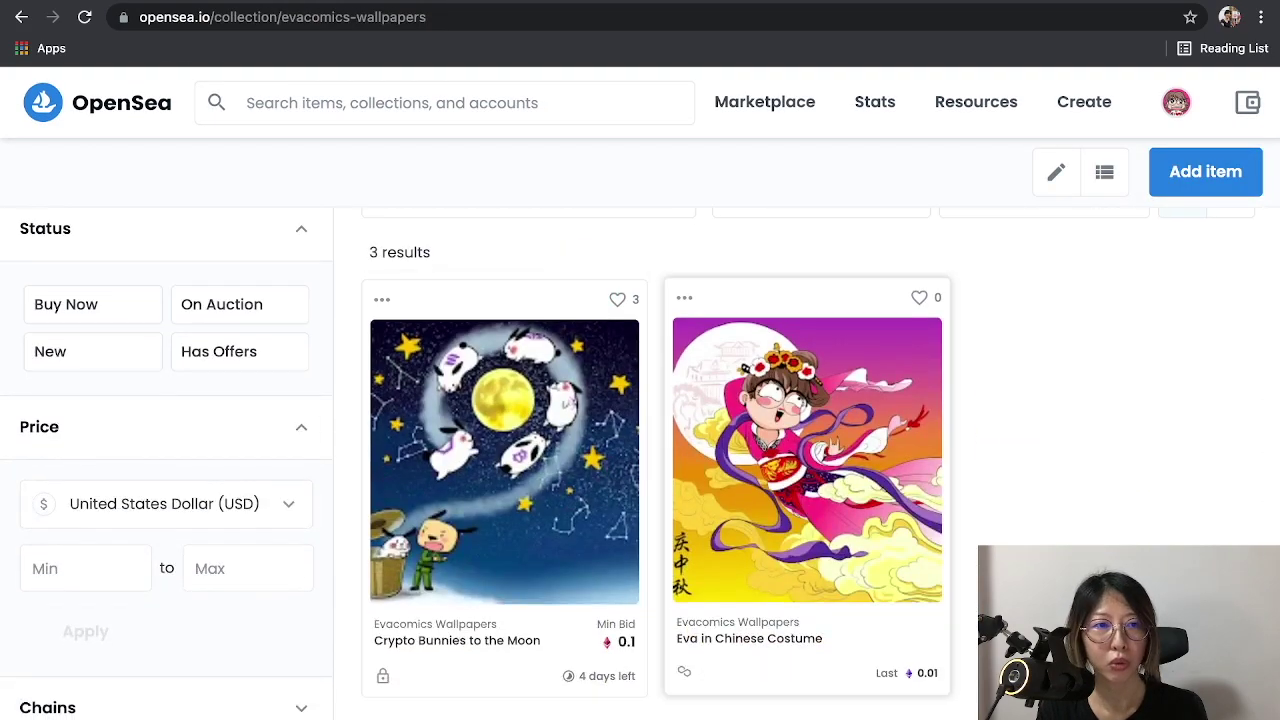
pyautogui.click(504, 460)
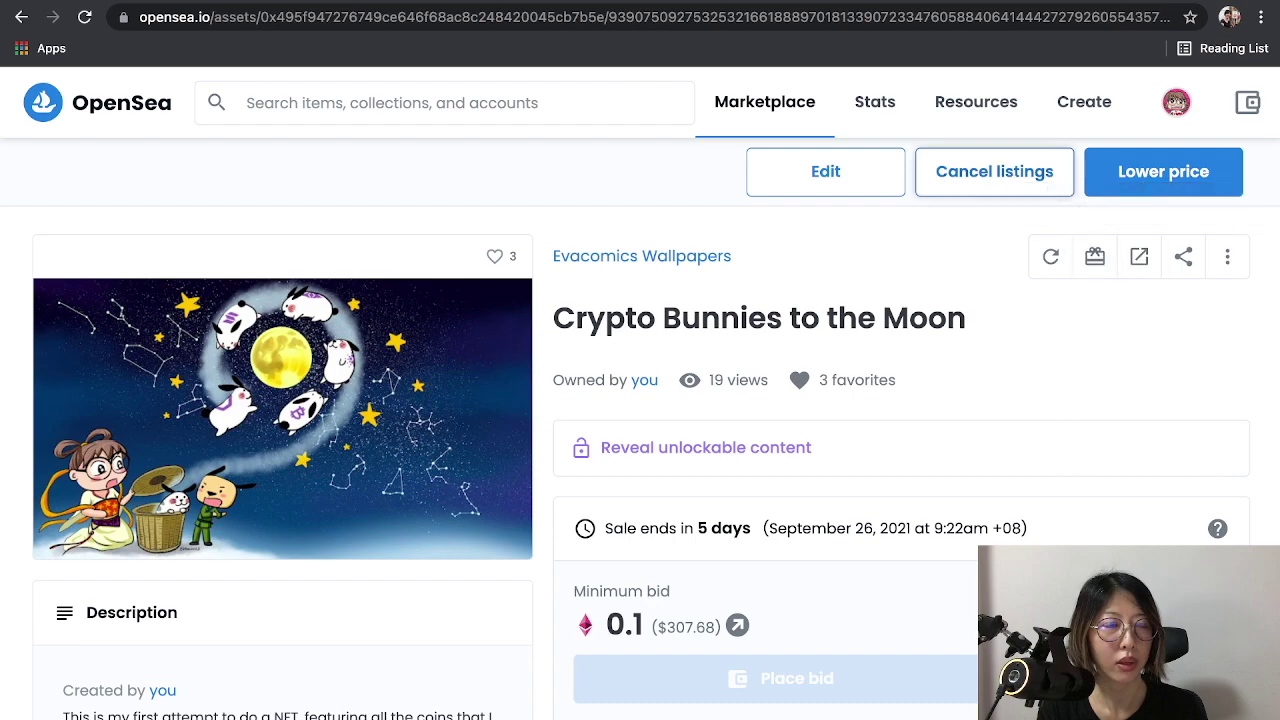
pyautogui.scroll(-4, 640, 450)
pyautogui.scroll(4, 640, 450)
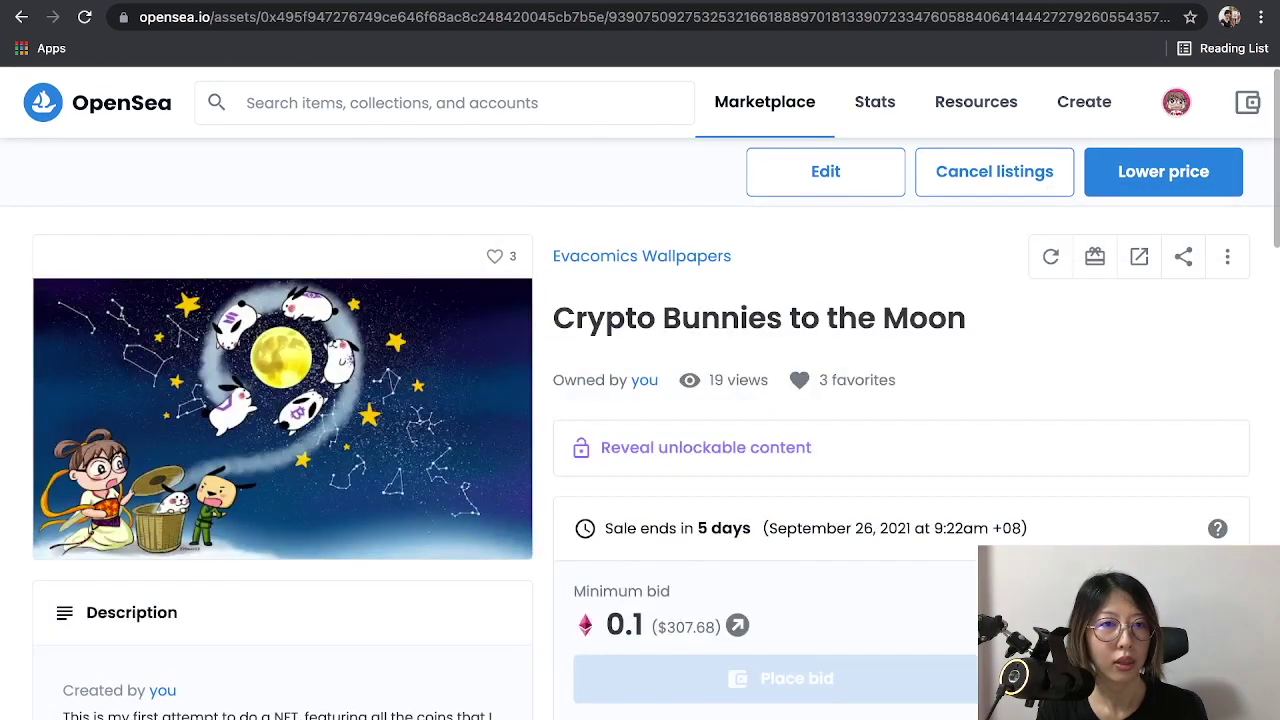
pyautogui.scroll(-8, 640, 450)
pyautogui.scroll(-4, 640, 450)
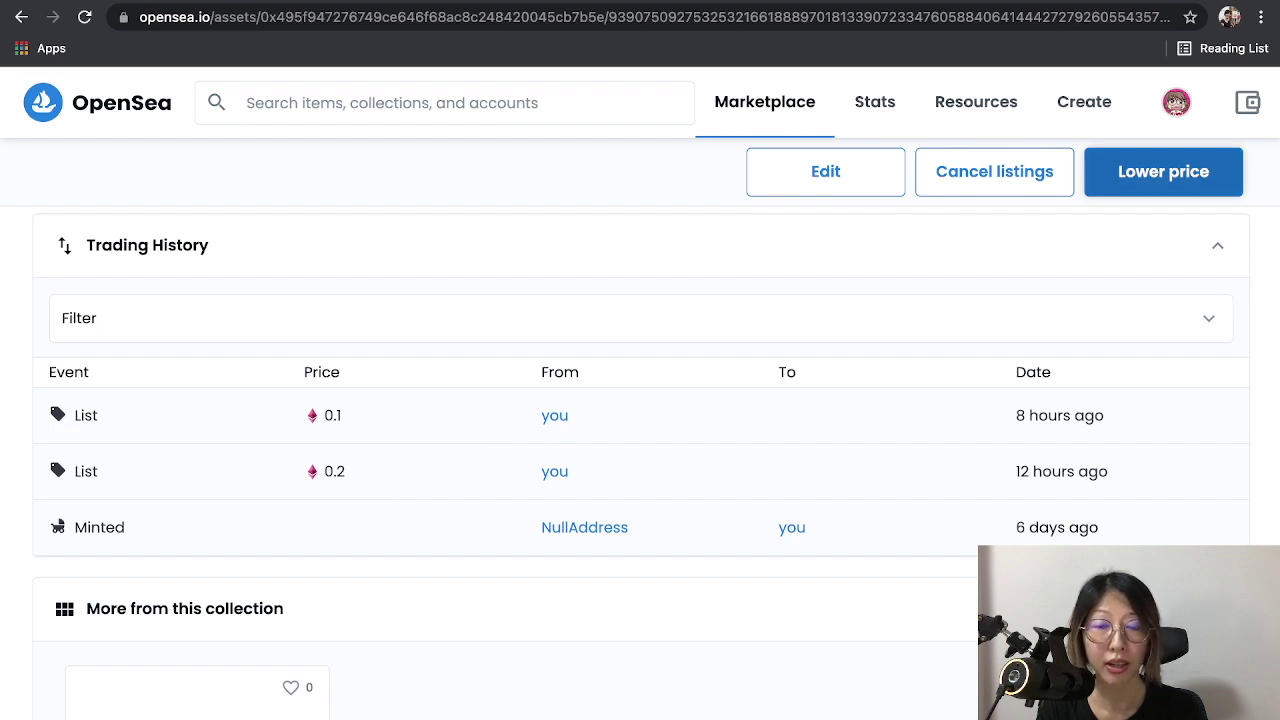
pyautogui.scroll(10, 640, 400)
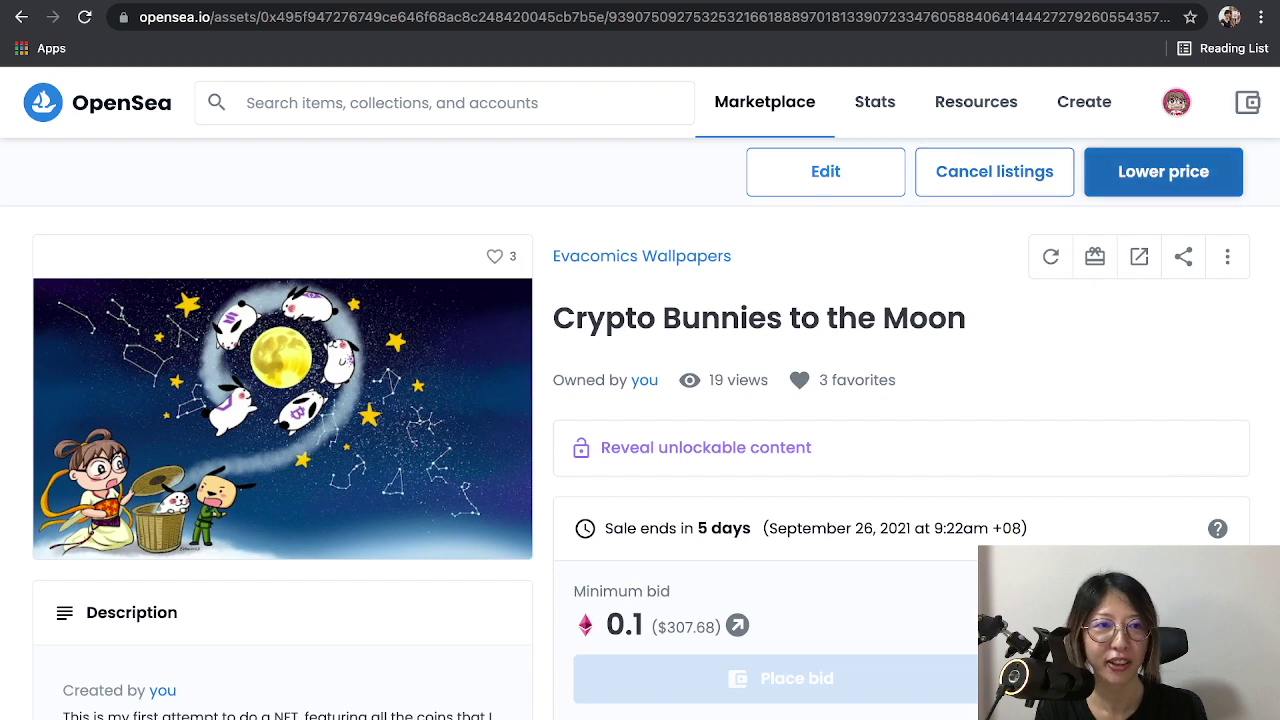
# Step: Open the Crypto Bunnies to the Moon item for editing and review its image, name, external link and description
pyautogui.click(825, 171)
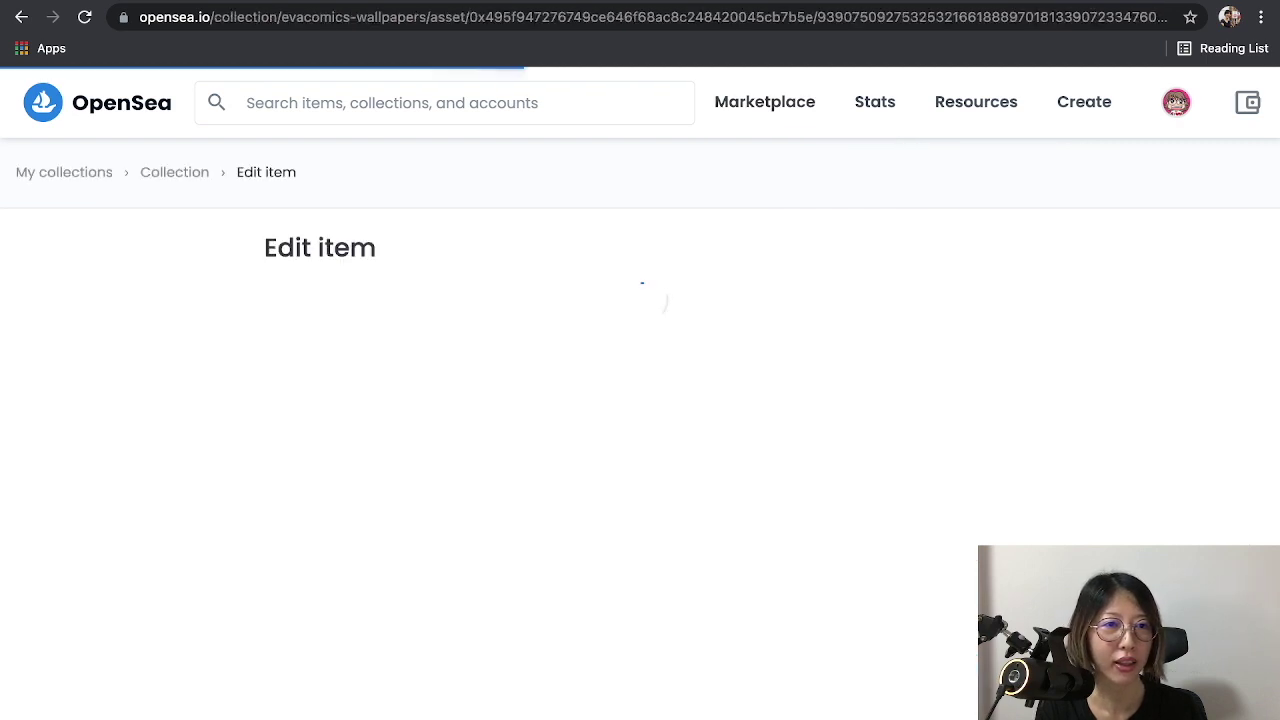
pyautogui.scroll(-12, 640, 460)
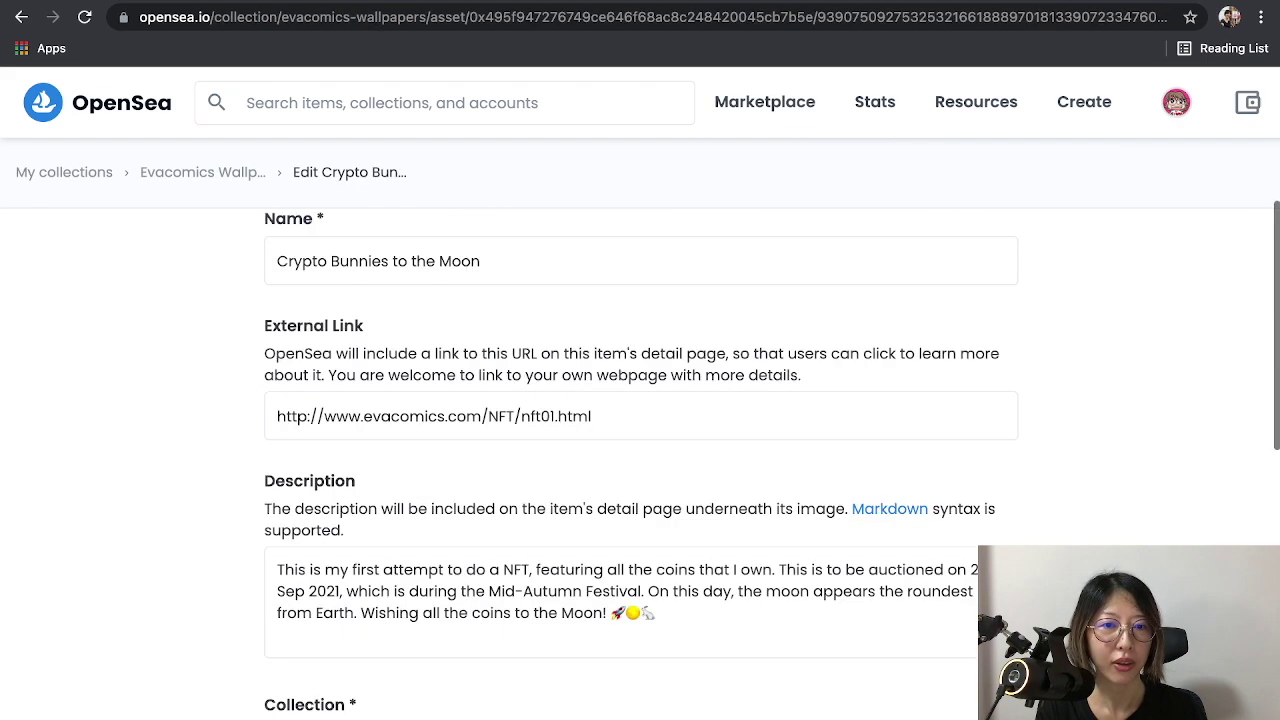
pyautogui.scroll(12, 640, 460)
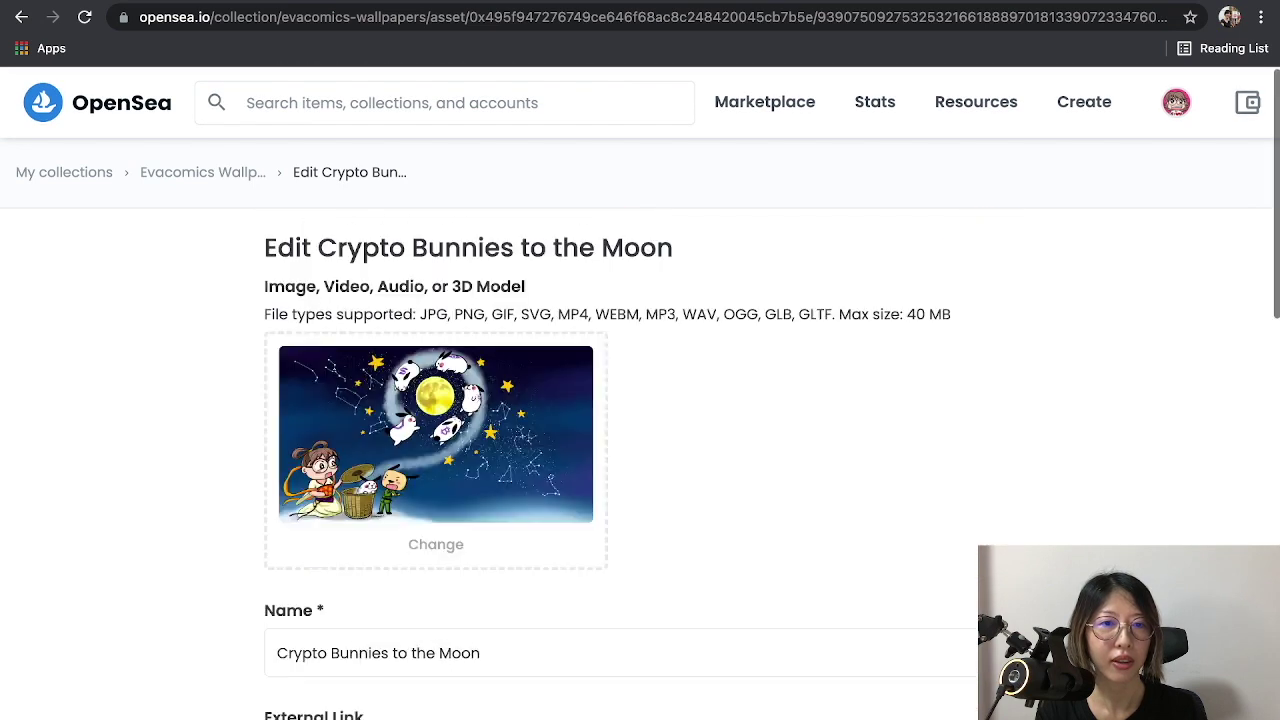
# Step: Return to the Evacomics Wallpapers collection, open Eva in Chinese Costume and examine its price and trading history
pyautogui.click(203, 172)
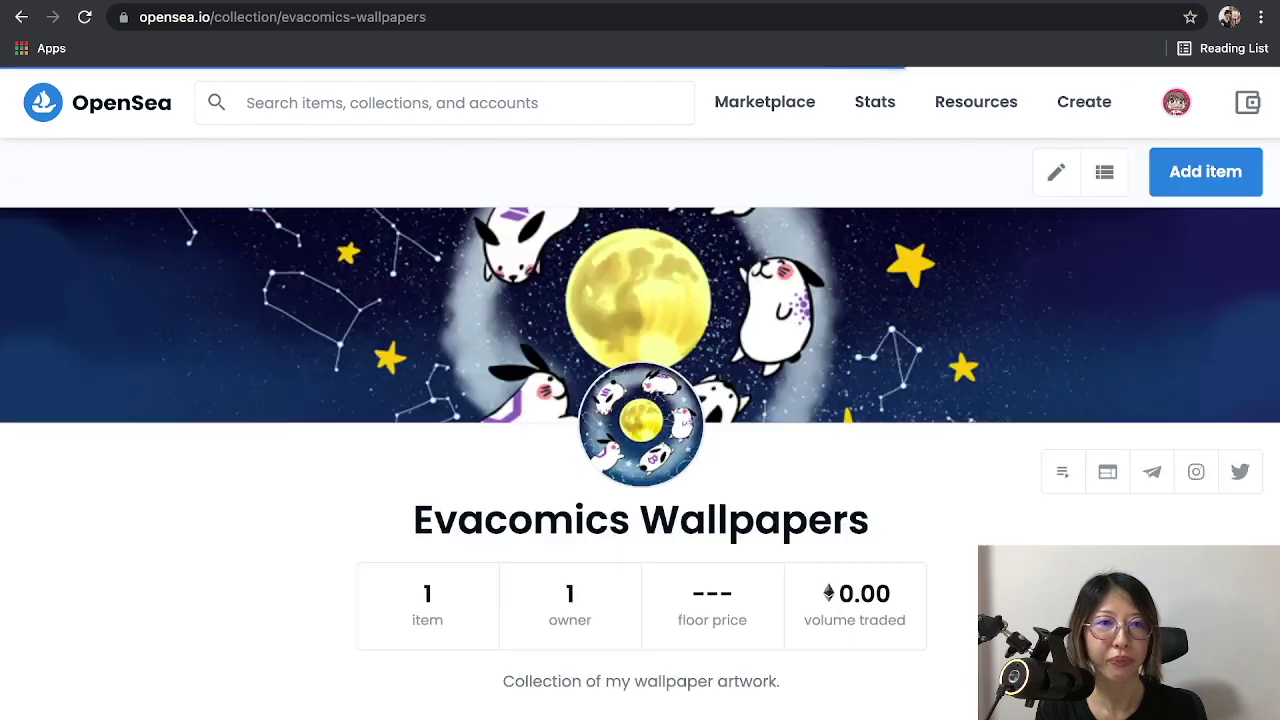
pyautogui.scroll(-6, 640, 460)
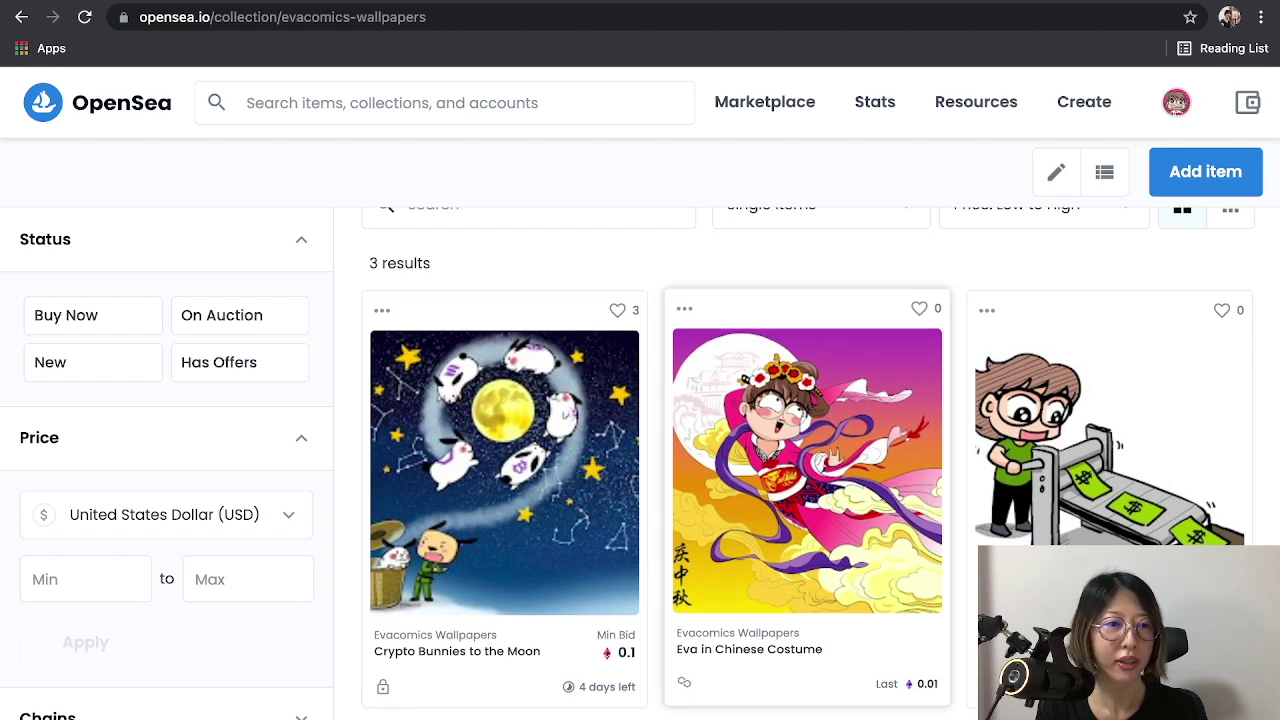
pyautogui.click(807, 470)
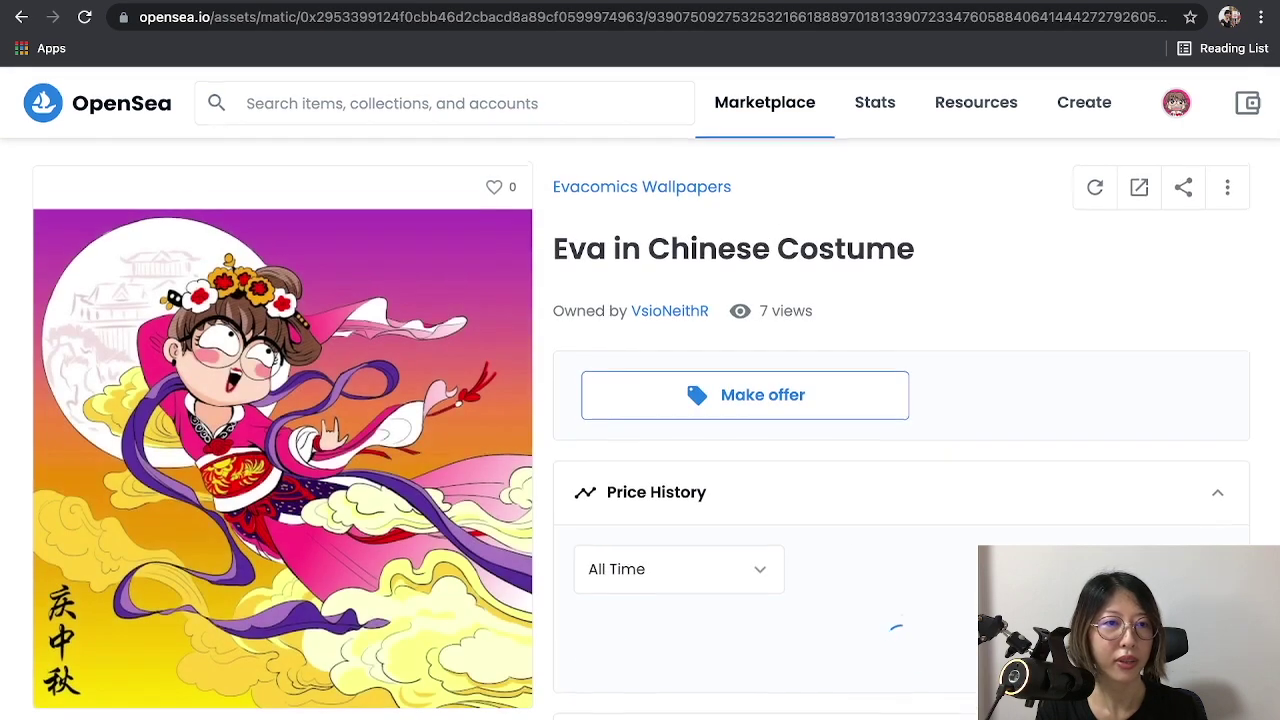
pyautogui.scroll(-1, 640, 430)
pyautogui.scroll(-10, 640, 400)
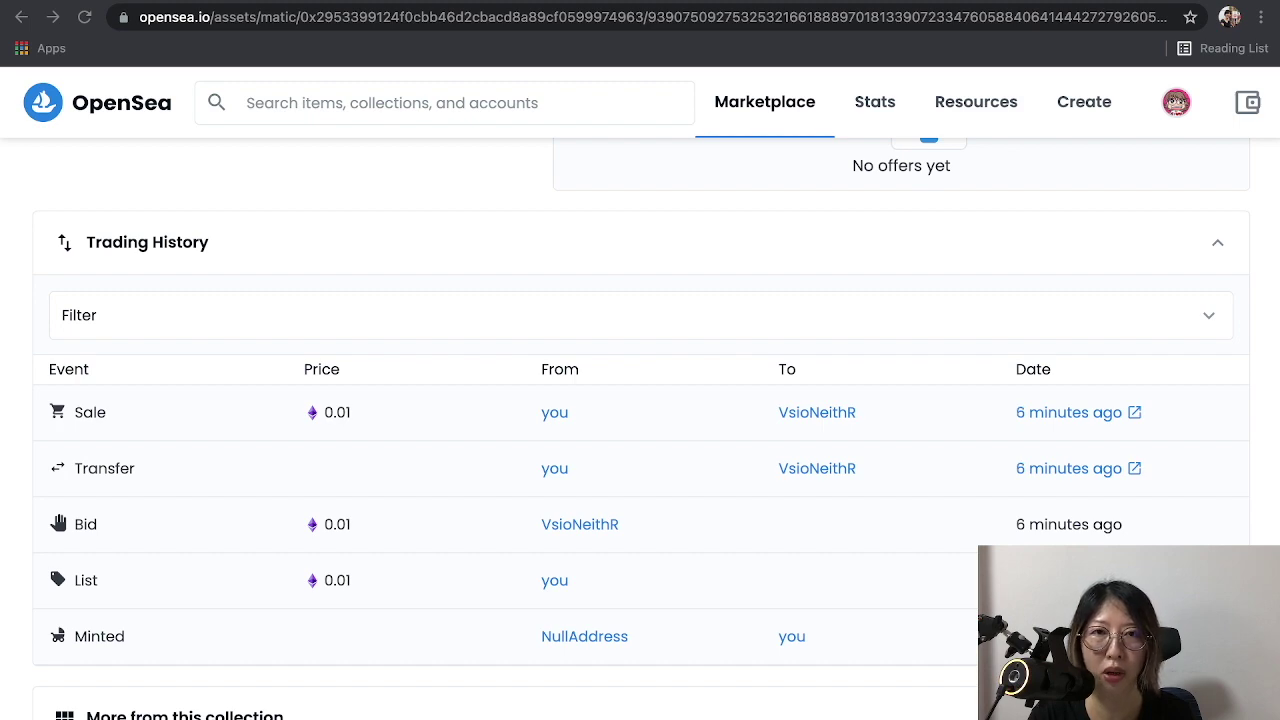
pyautogui.scroll(10, 640, 420)
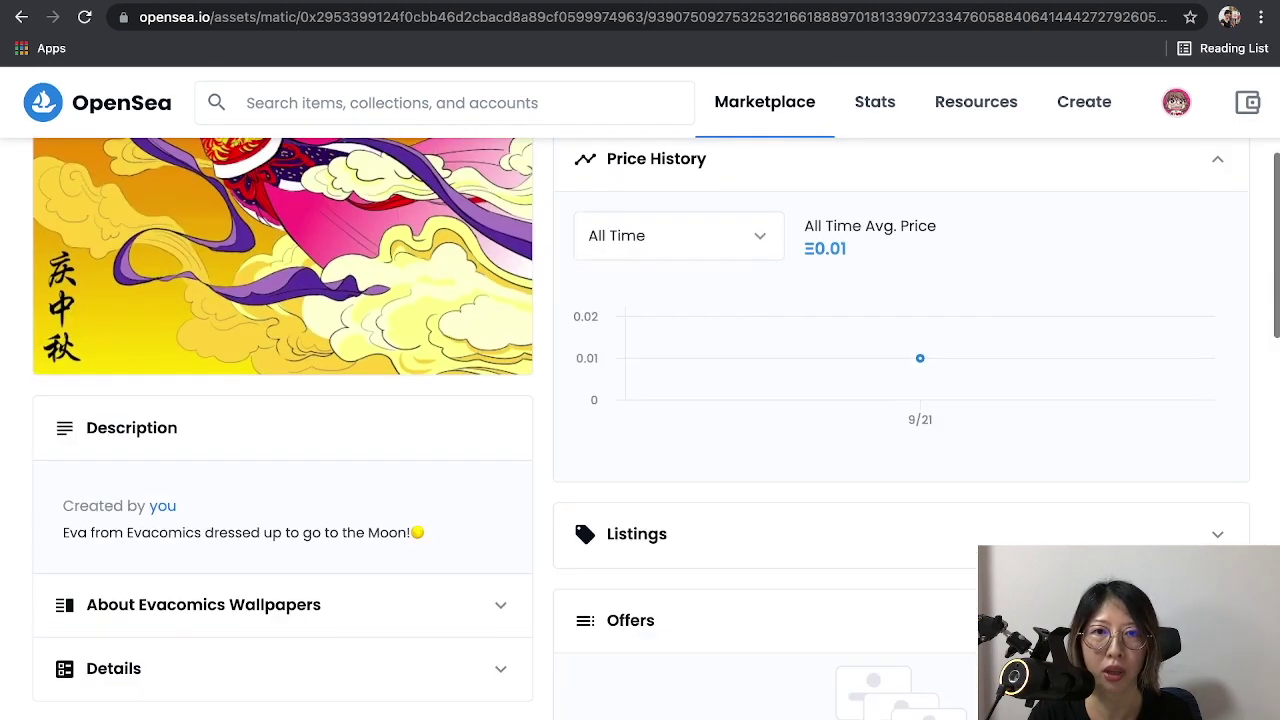
pyautogui.scroll(3, 640, 420)
# Step: Go back to the Evacomics Wallpapers collection, open Eva prints money and check its trading history
pyautogui.click(21, 17)
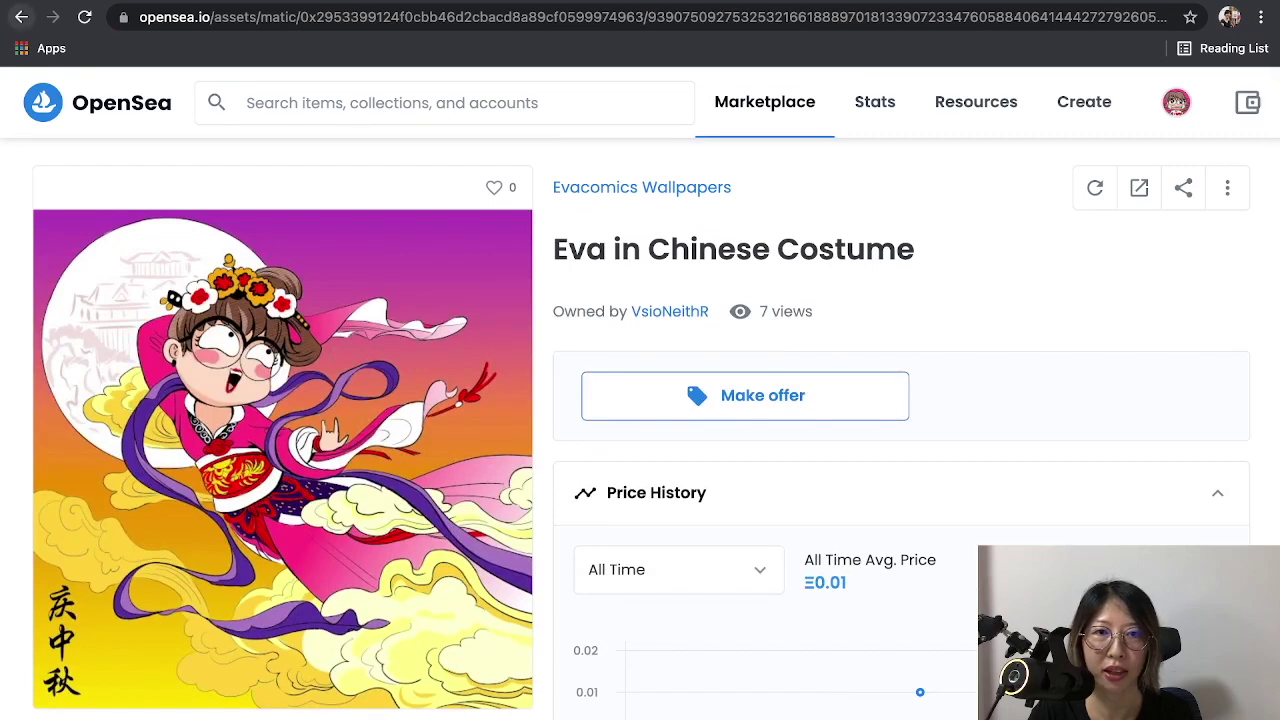
pyautogui.click(21, 17)
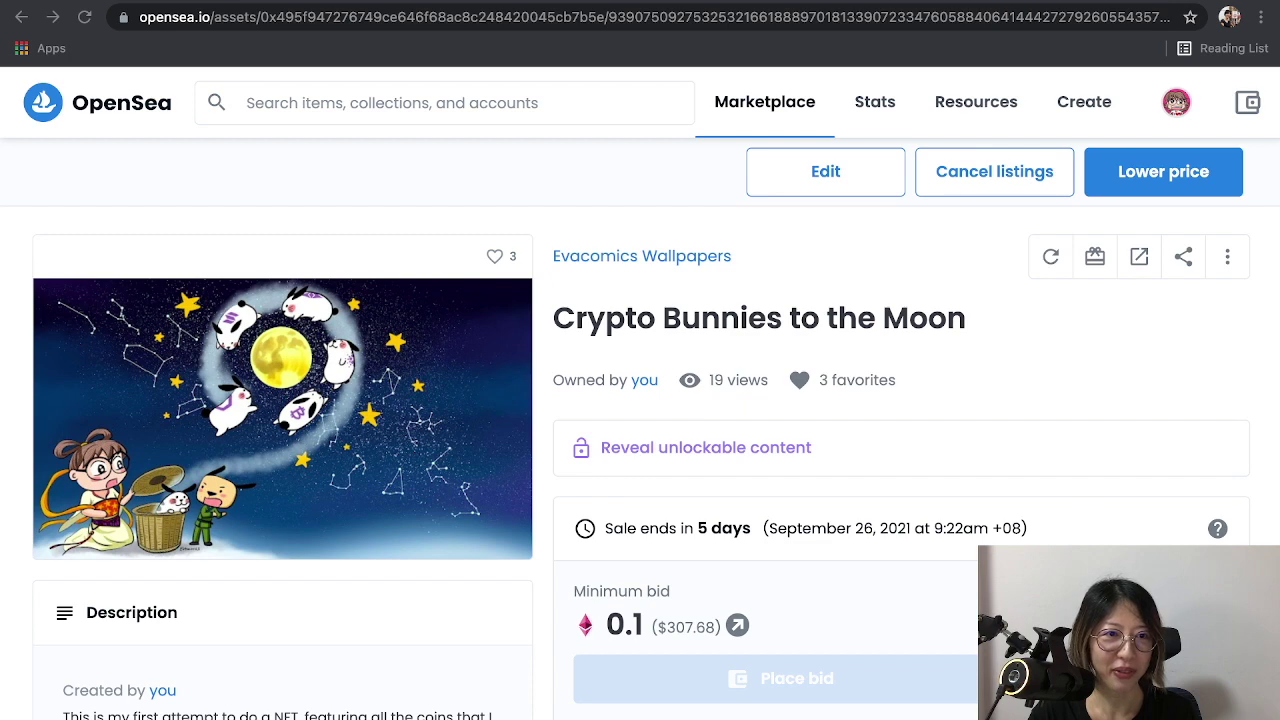
pyautogui.click(641, 256)
pyautogui.scroll(-6, 806, 450)
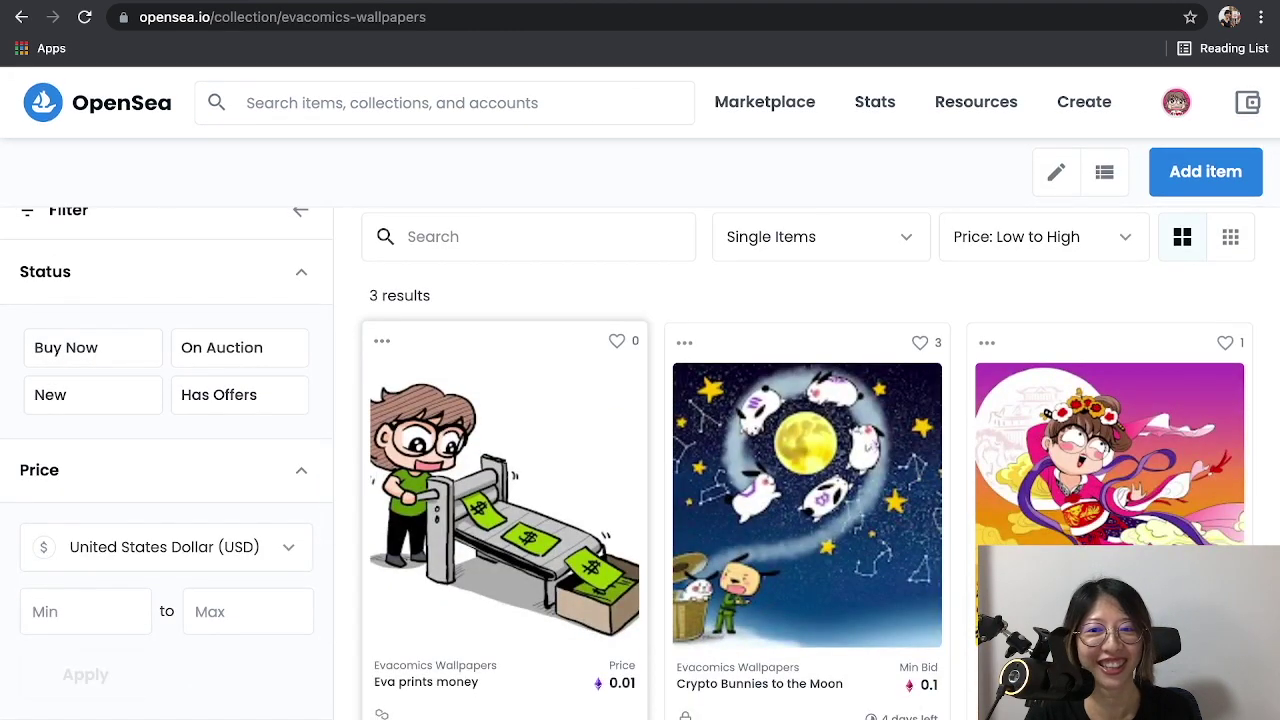
pyautogui.click(504, 500)
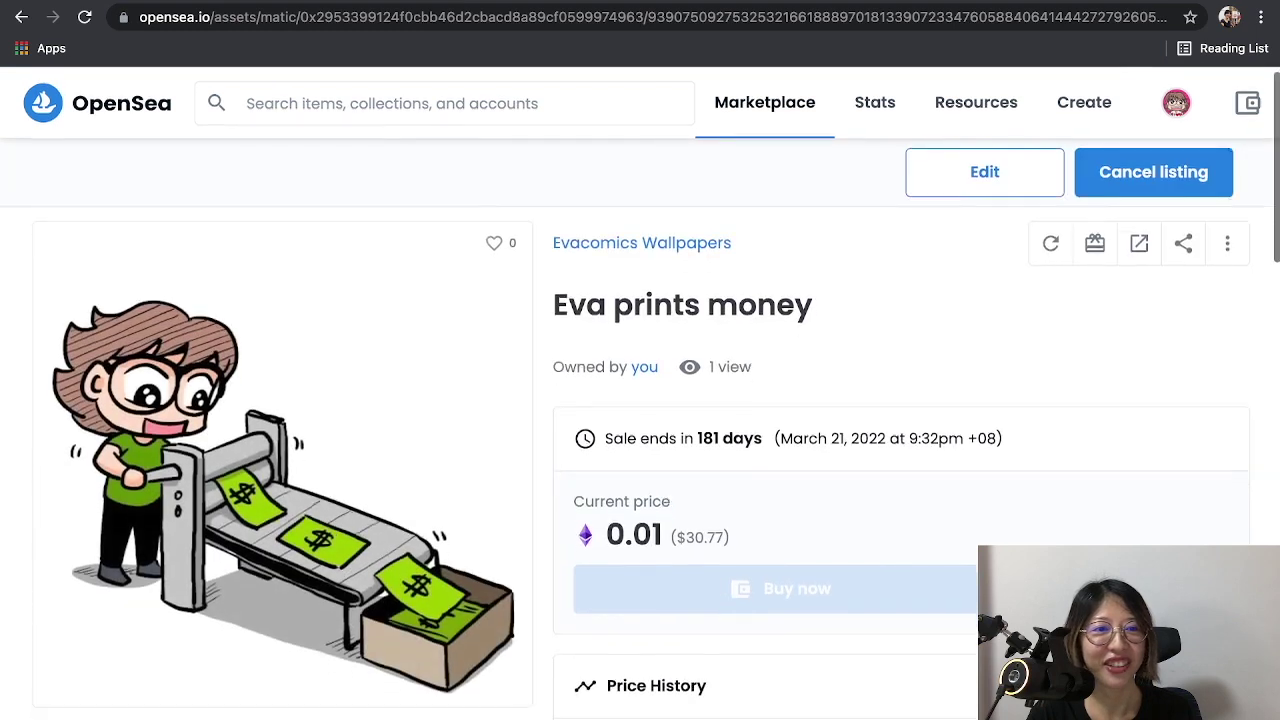
pyautogui.scroll(-2, 640, 460)
pyautogui.scroll(-8, 640, 400)
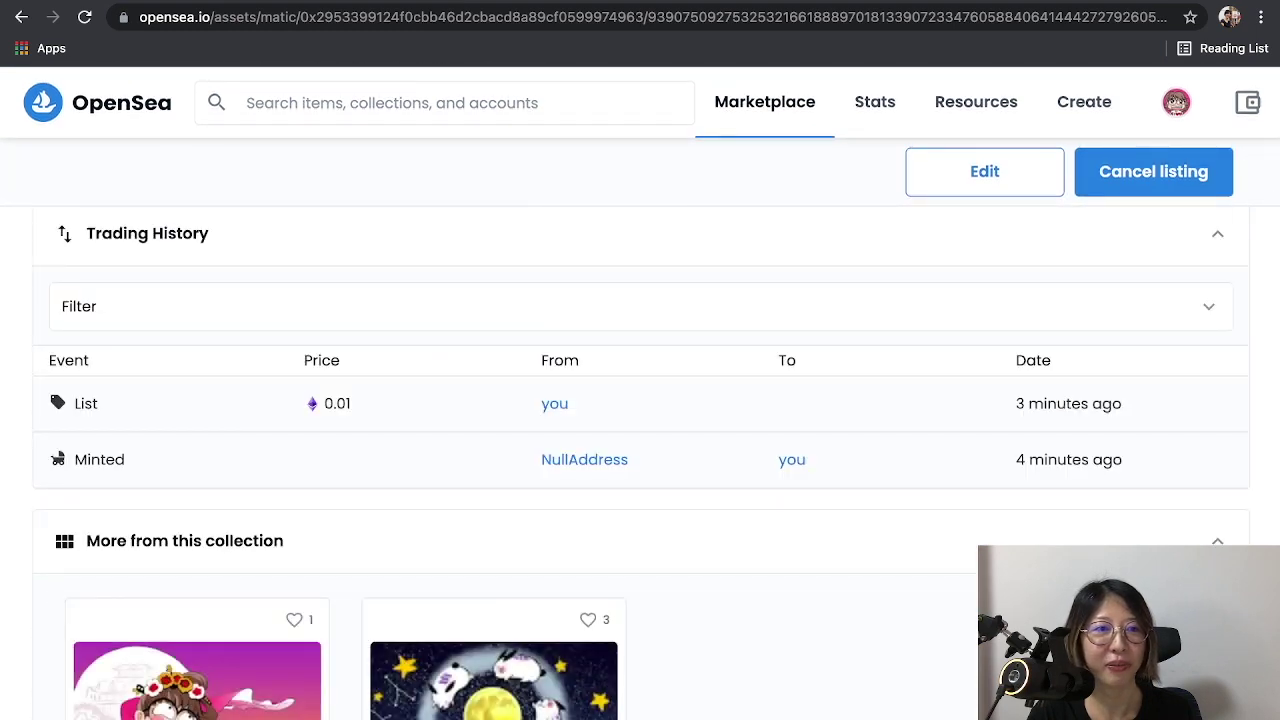
pyautogui.scroll(2, 640, 400)
pyautogui.scroll(8, 640, 400)
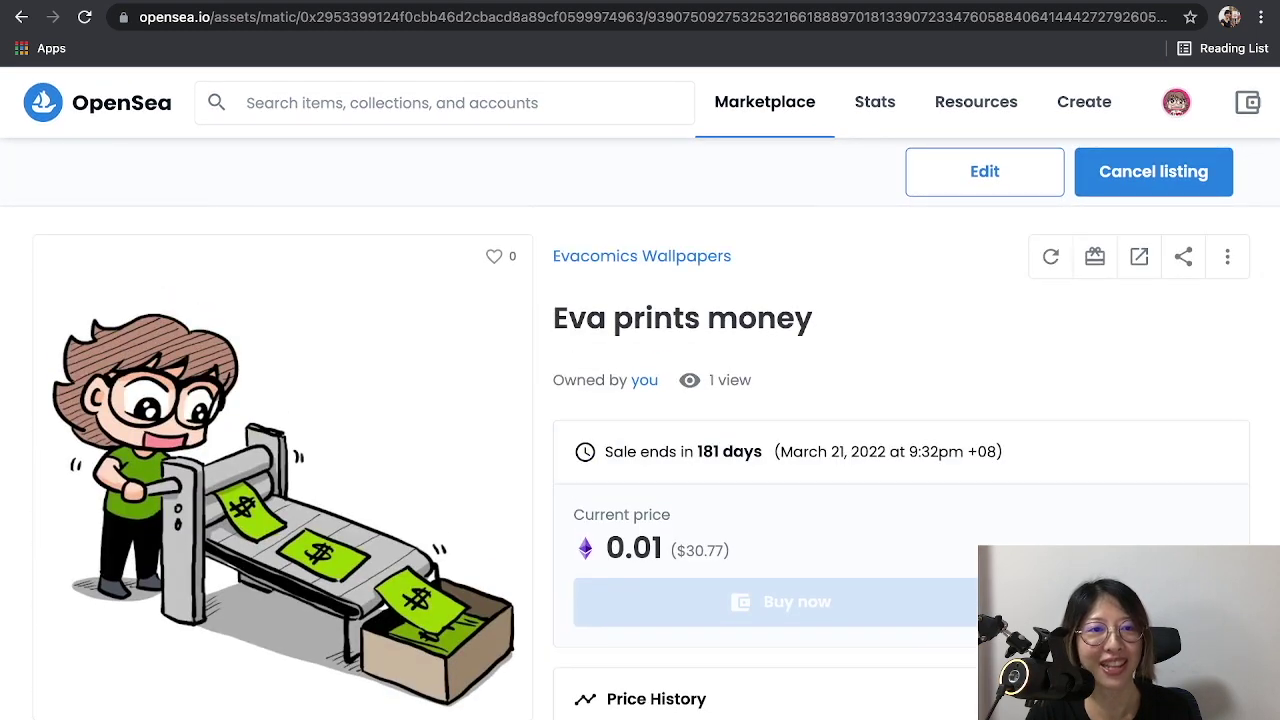
# Step: Reopen Eva in Chinese Costume from the collection and check the exact date and time of its sale
pyautogui.click(641, 256)
pyautogui.scroll(-4, 640, 460)
pyautogui.scroll(-1, 1109, 535)
pyautogui.click(1109, 535)
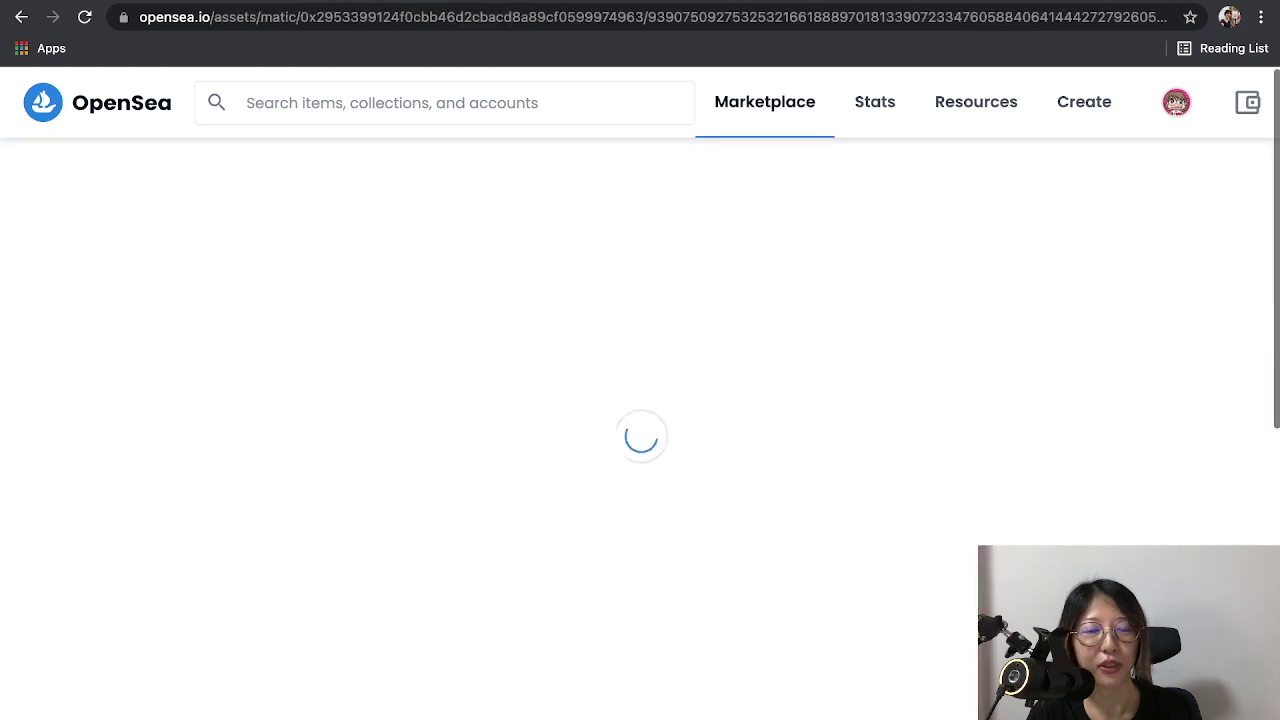
pyautogui.scroll(-10, 920, 440)
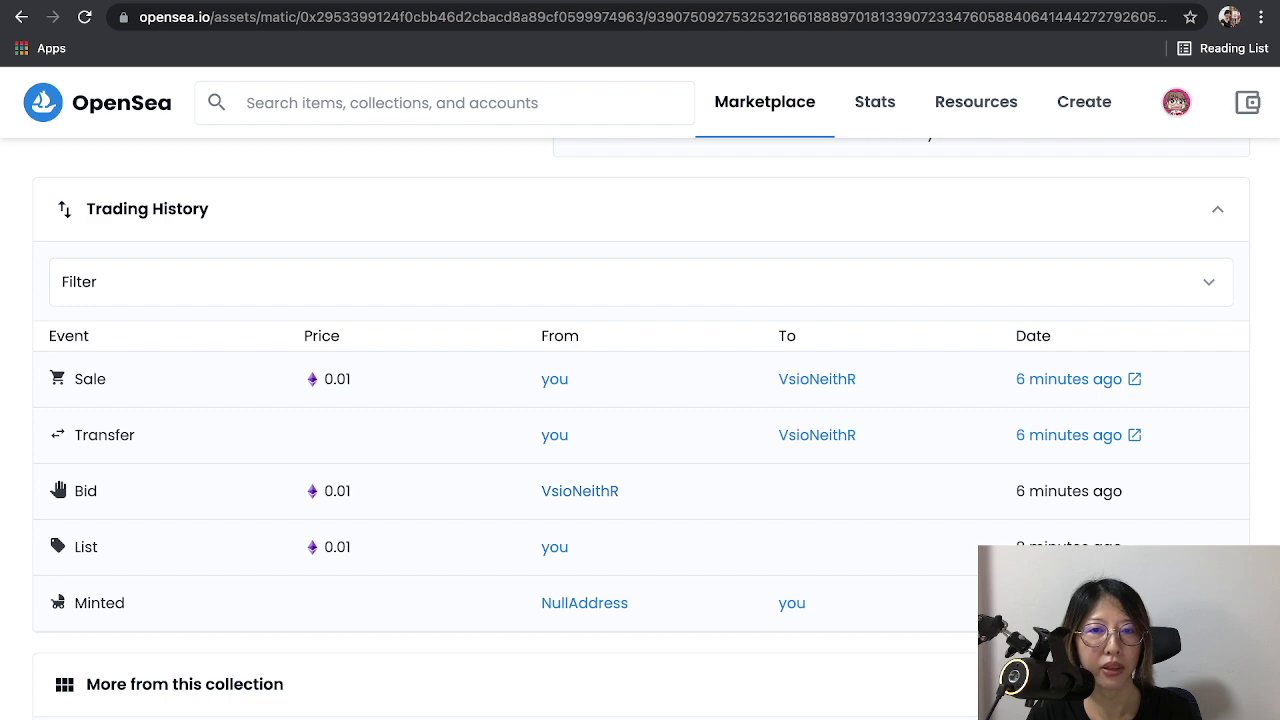
pyautogui.moveTo(1069, 379)
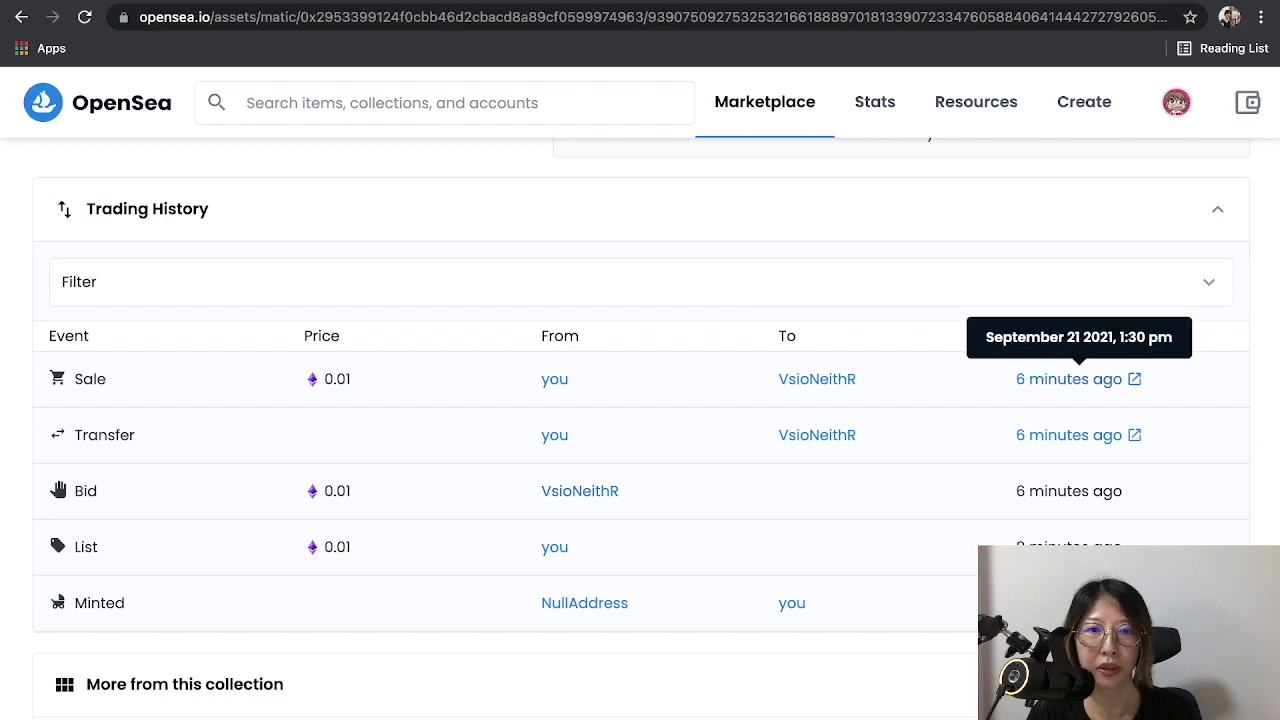
pyautogui.scroll(10, 640, 400)
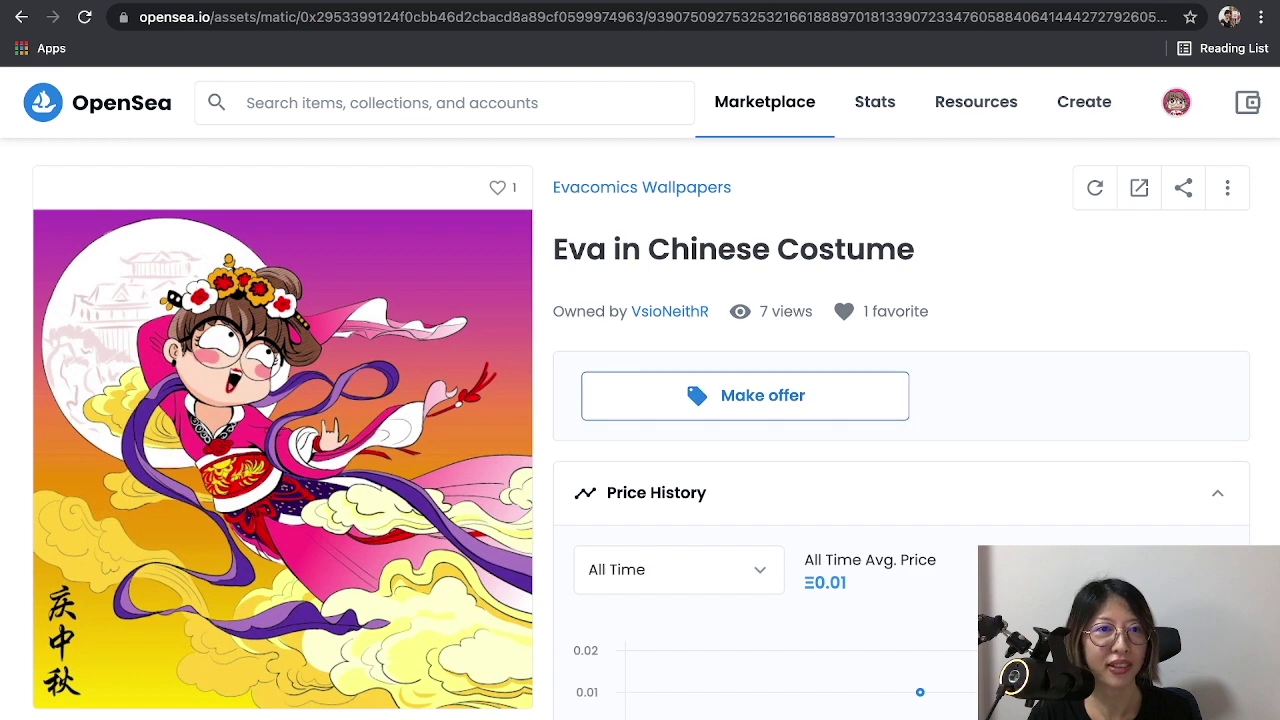
# Step: Return to the Evacomics Wallpapers collection page, select its web address and look over the page
pyautogui.click(645, 187)
pyautogui.scroll(-4, 640, 440)
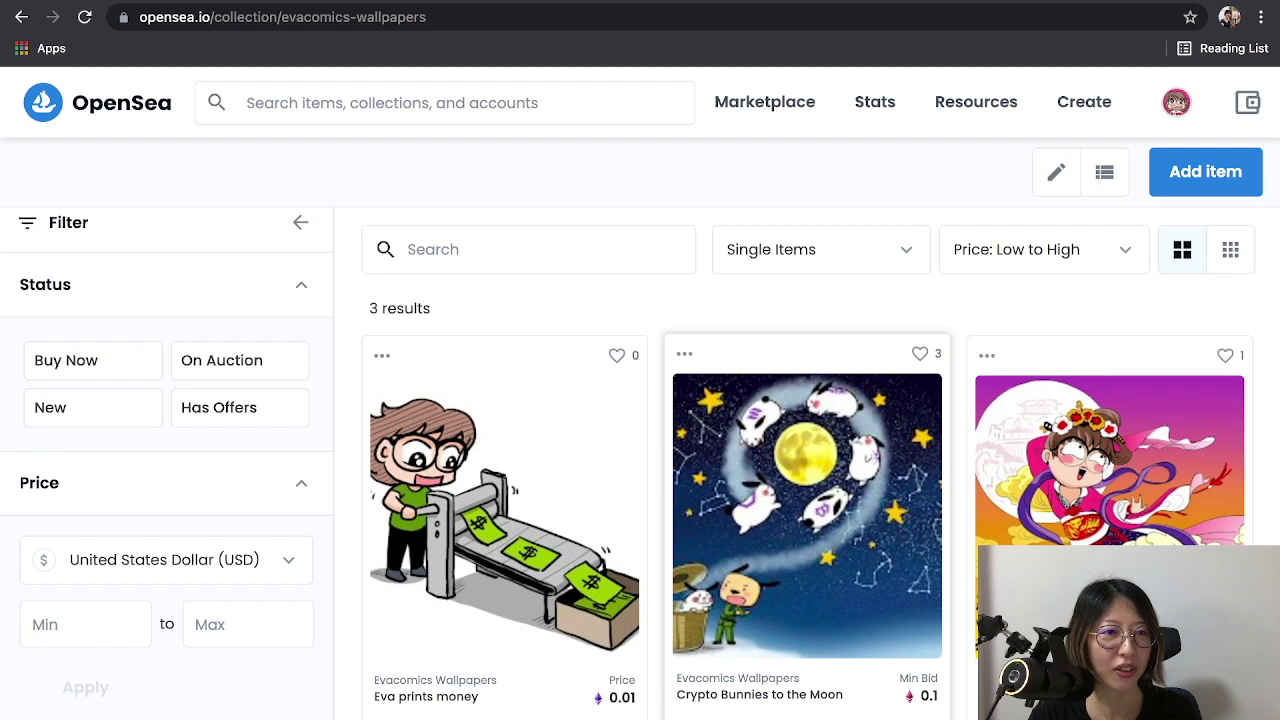
pyautogui.click(806, 516)
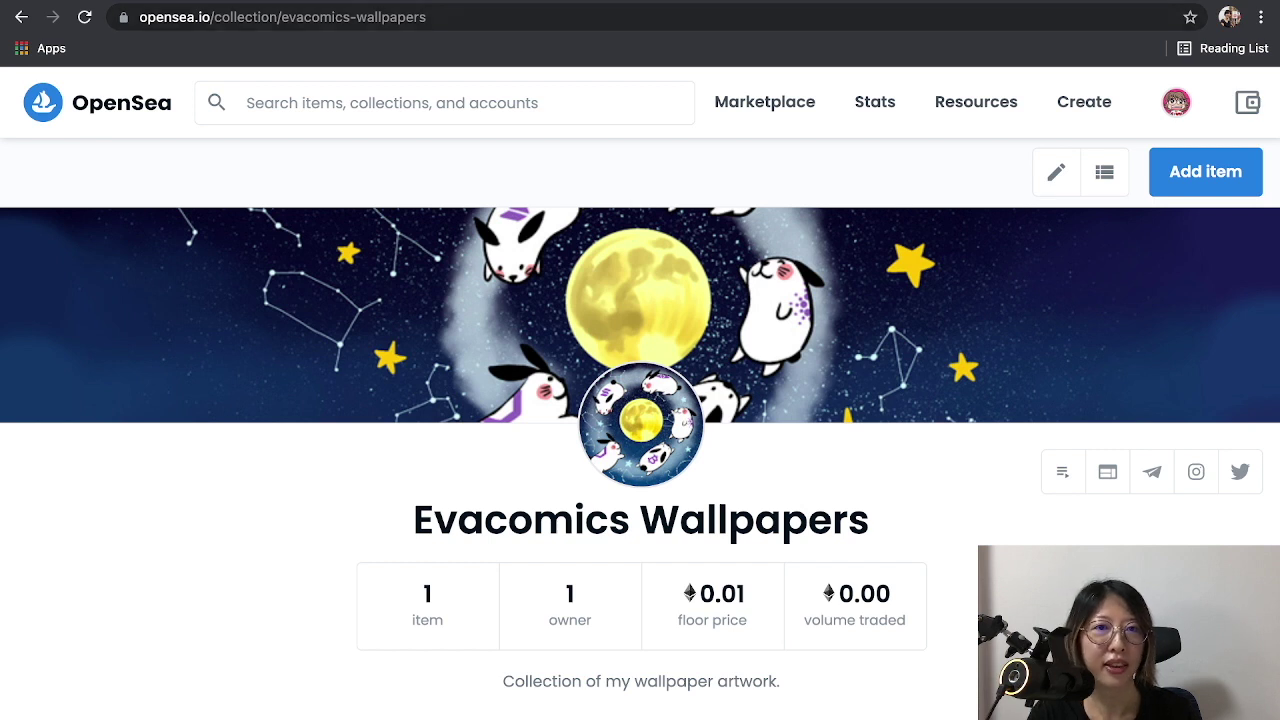
pyautogui.hotkey('ctrl', 'l')
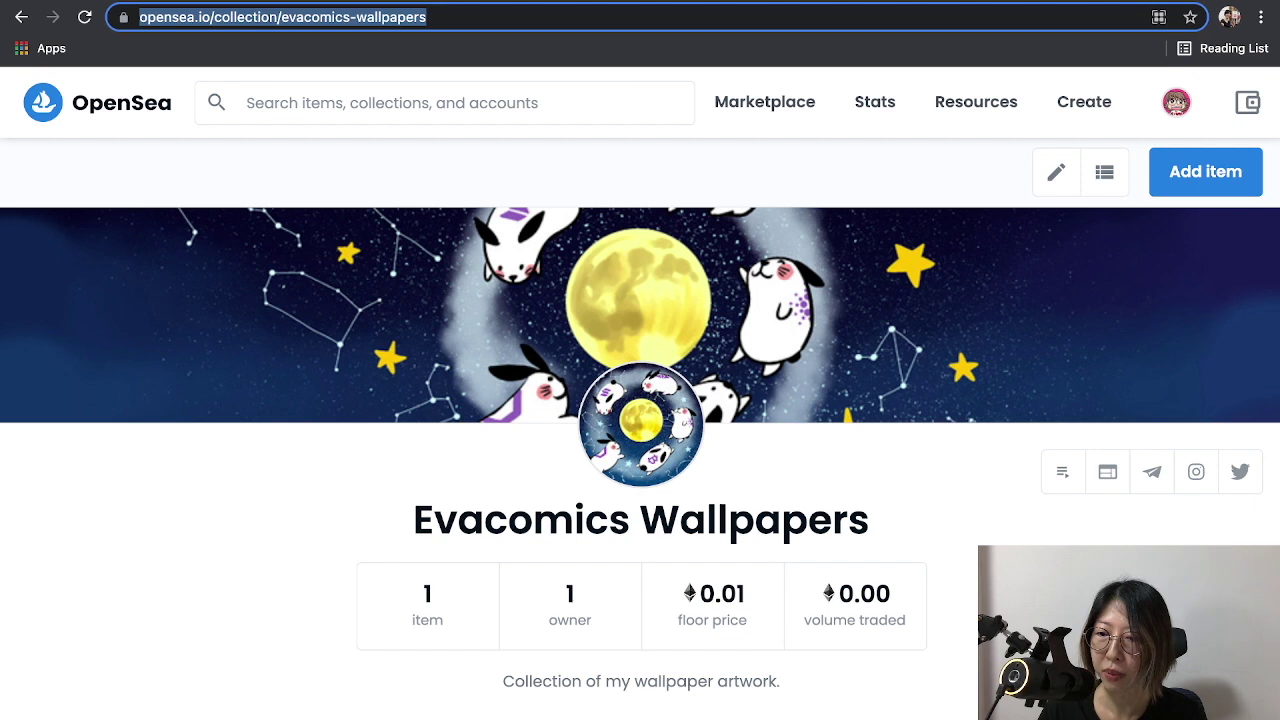
pyautogui.press('super+Tab')
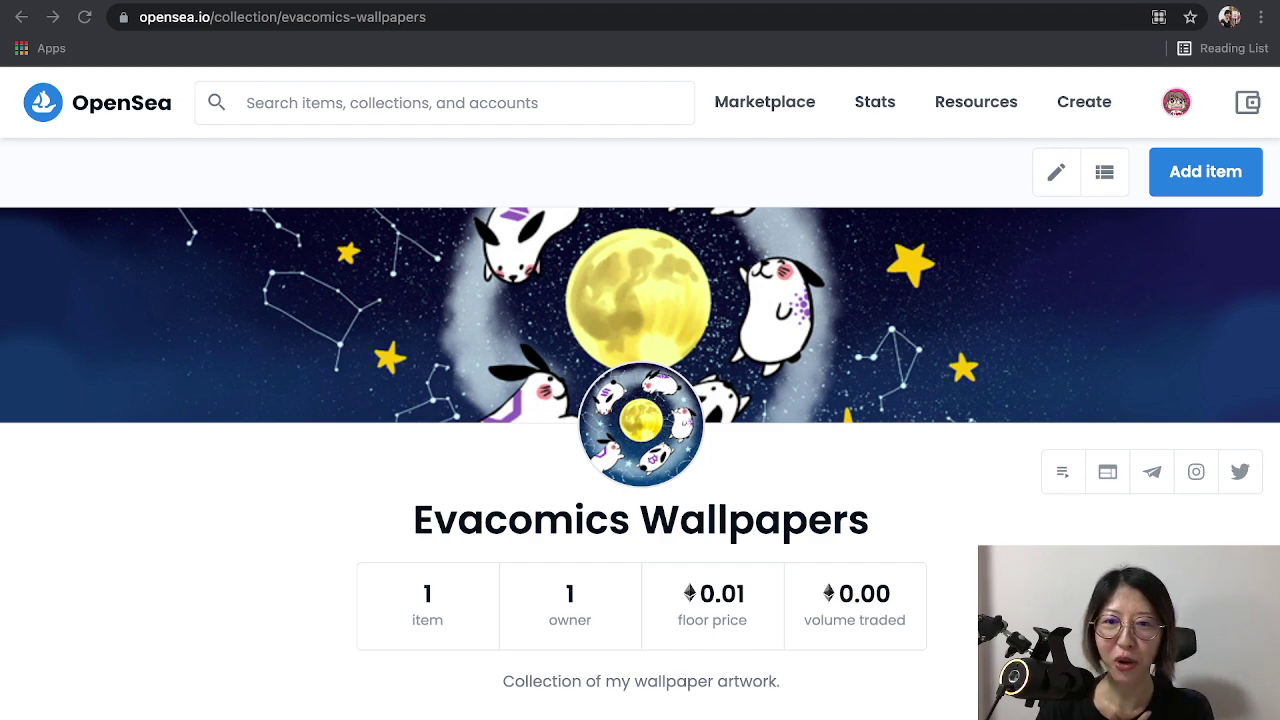
pyautogui.click(282, 17)
pyautogui.scroll(-6, 640, 430)
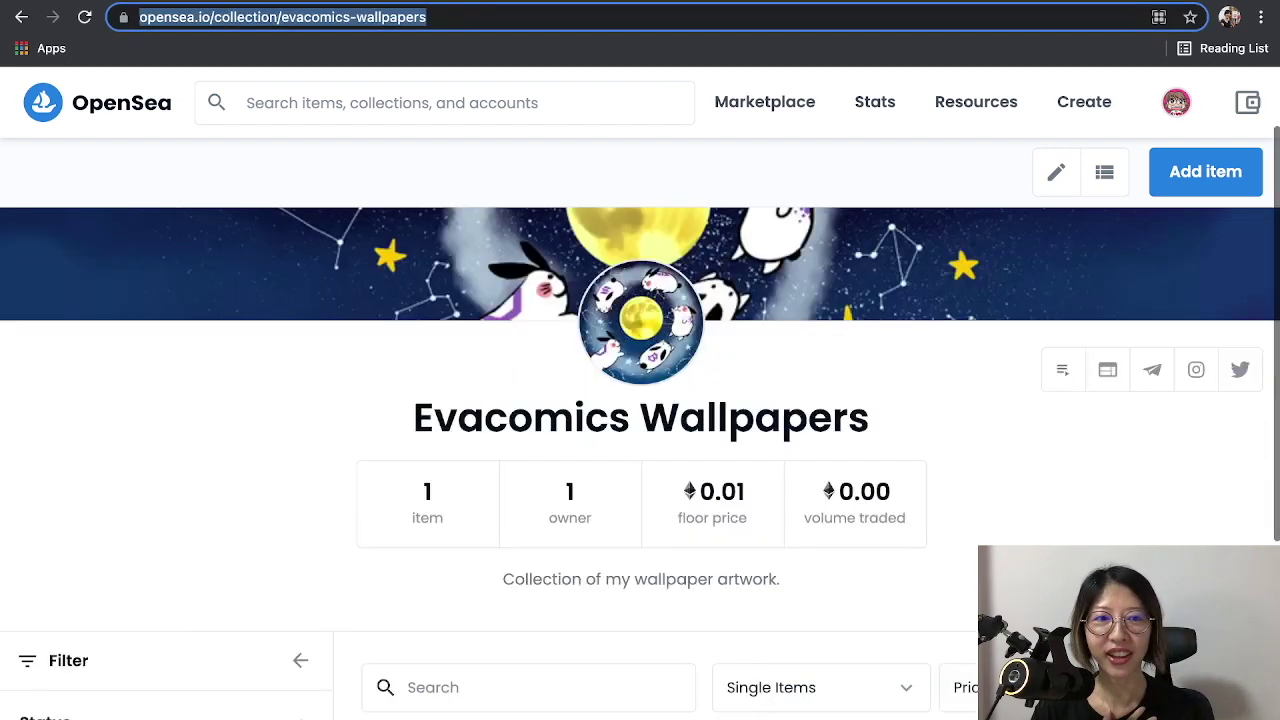